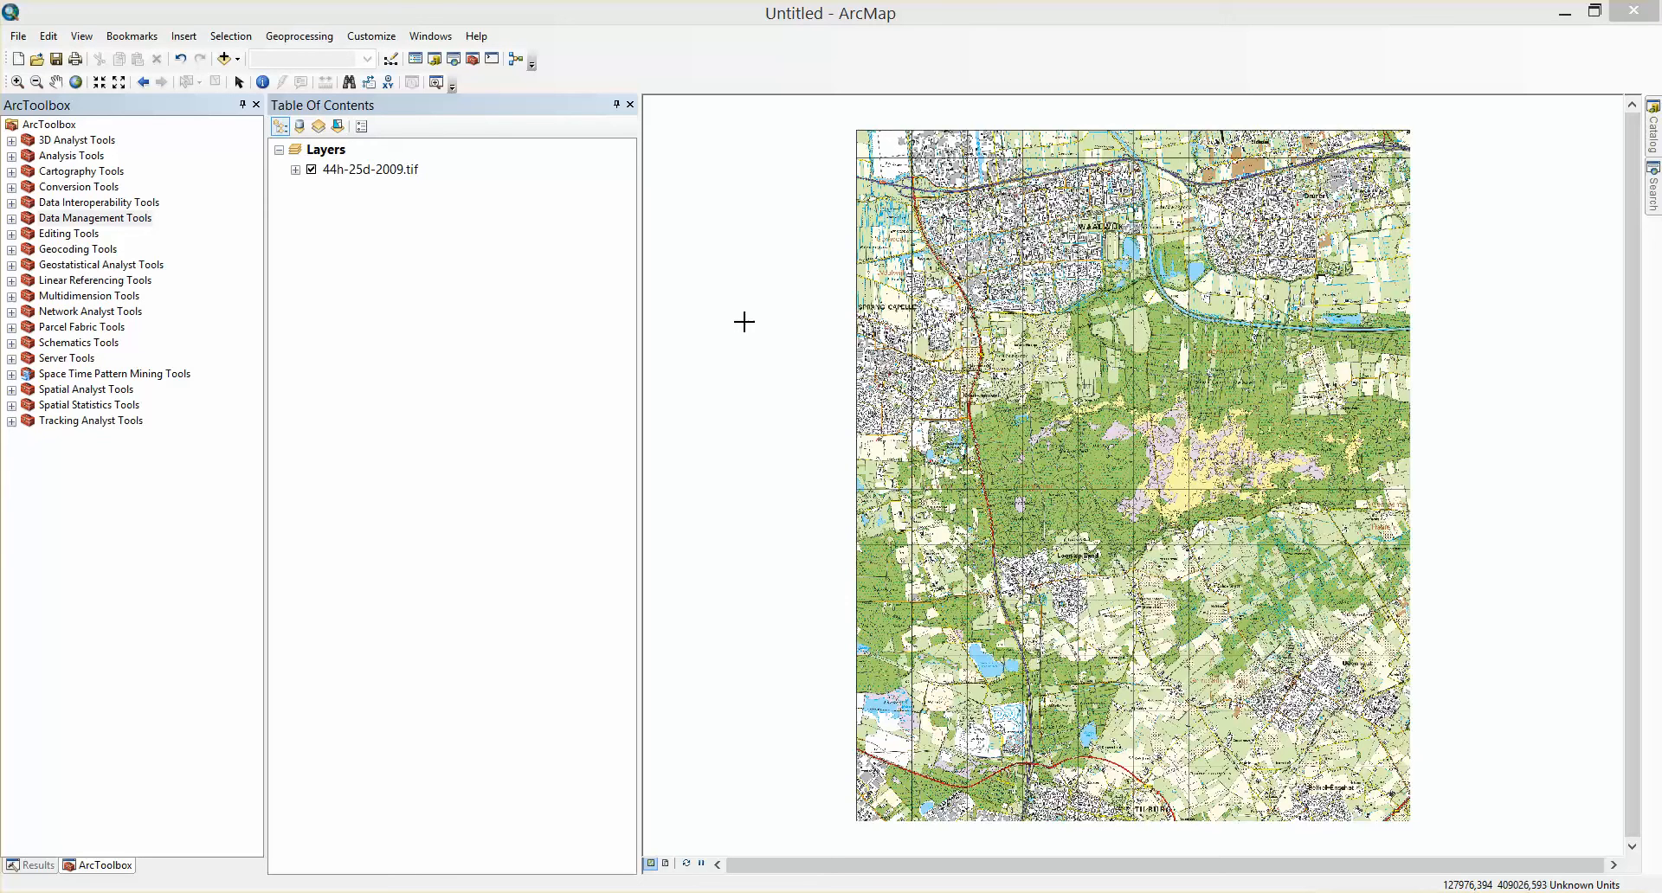
# Step: Examine the spatial reference in the source properties of the 44h-25d-2009.tif layer
pyautogui.rightClick(372, 173)
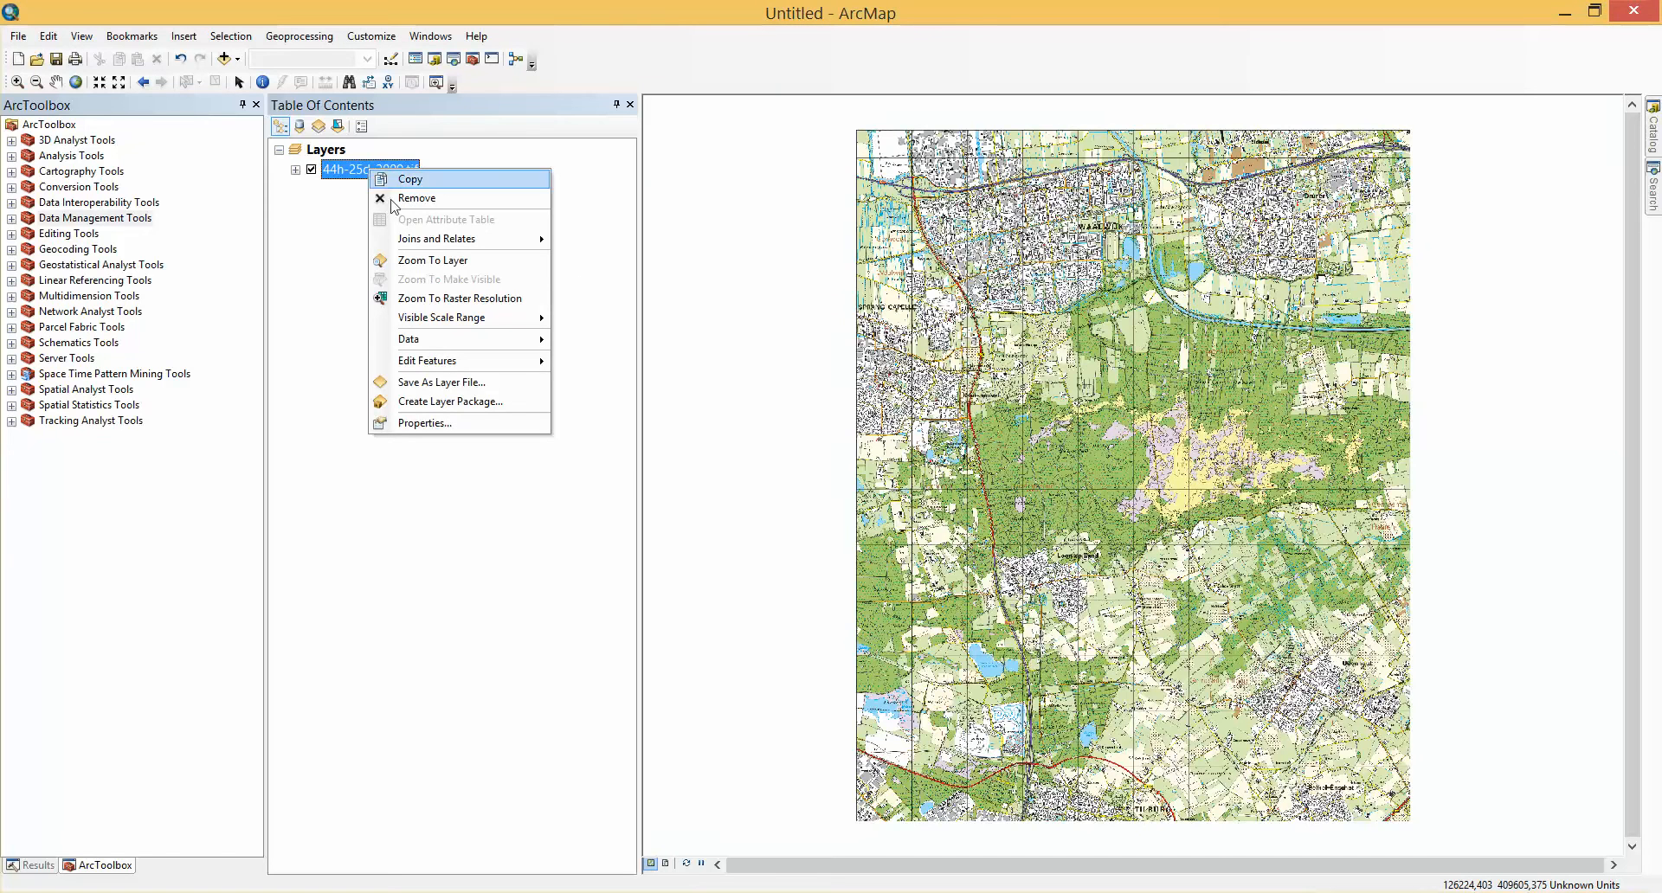
pyautogui.click(454, 424)
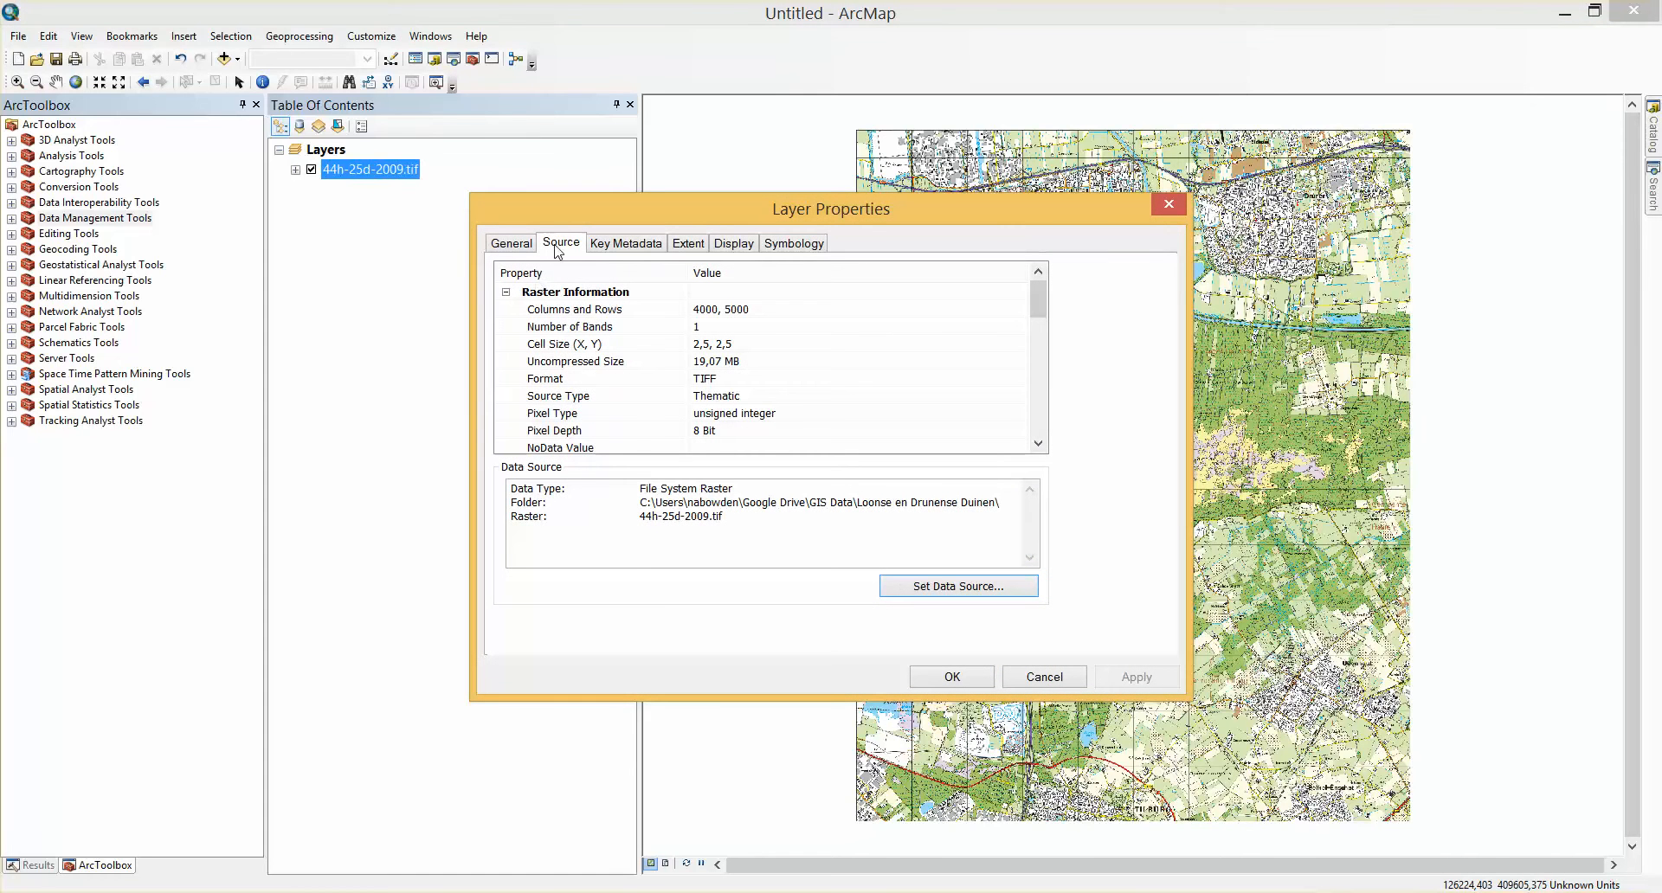
pyautogui.moveTo(1039, 313); pyautogui.dragTo(1052, 397)
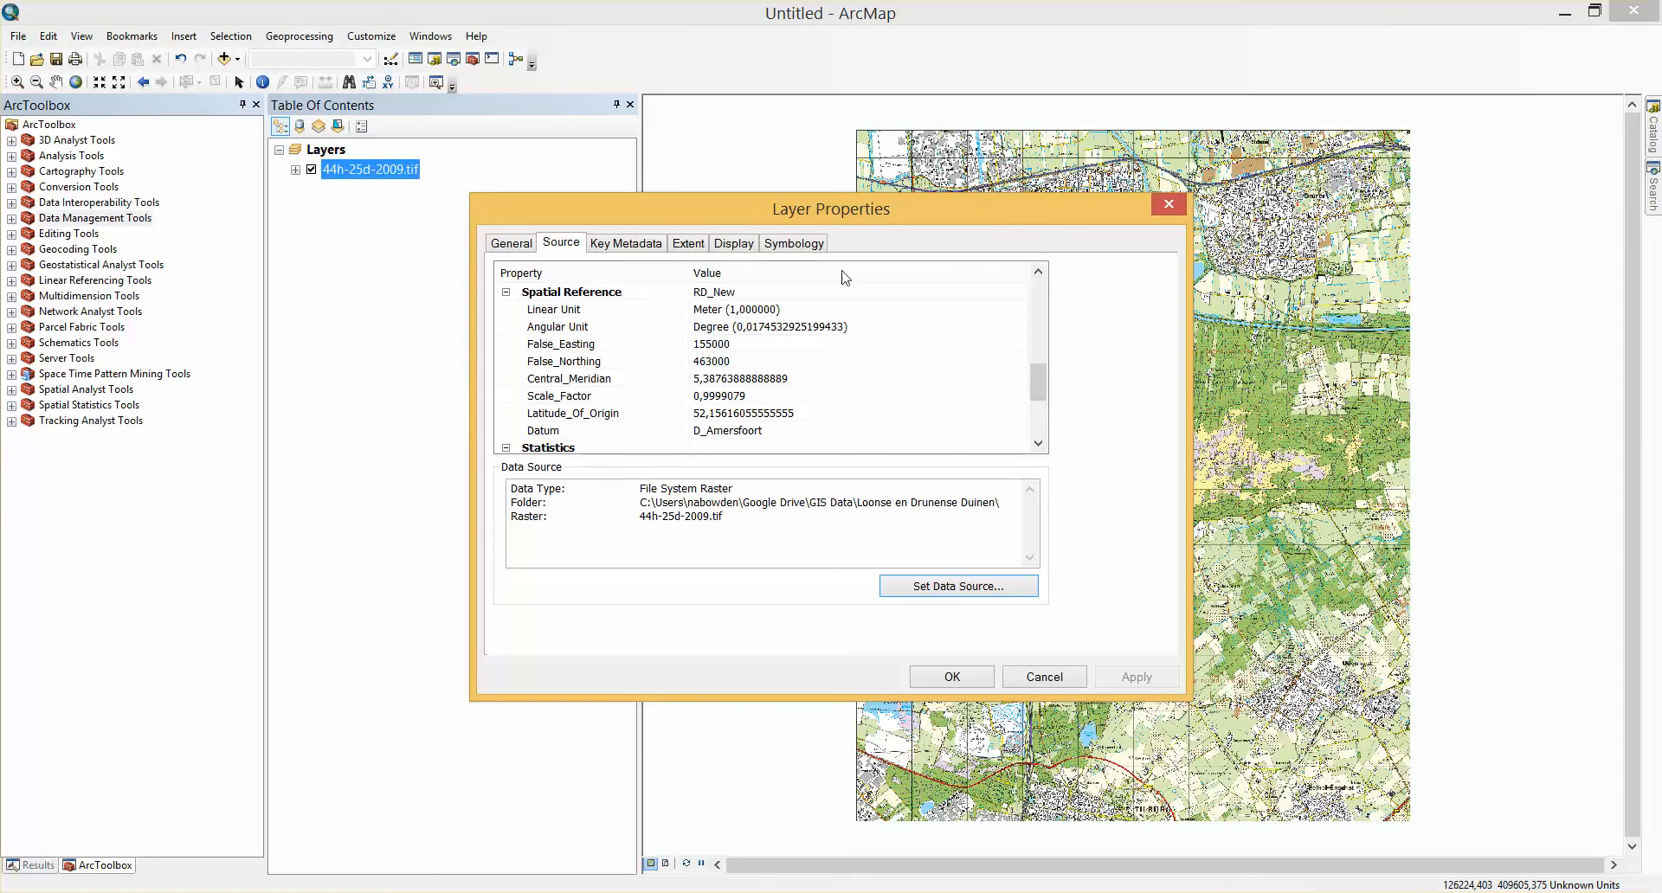
pyautogui.click(1168, 204)
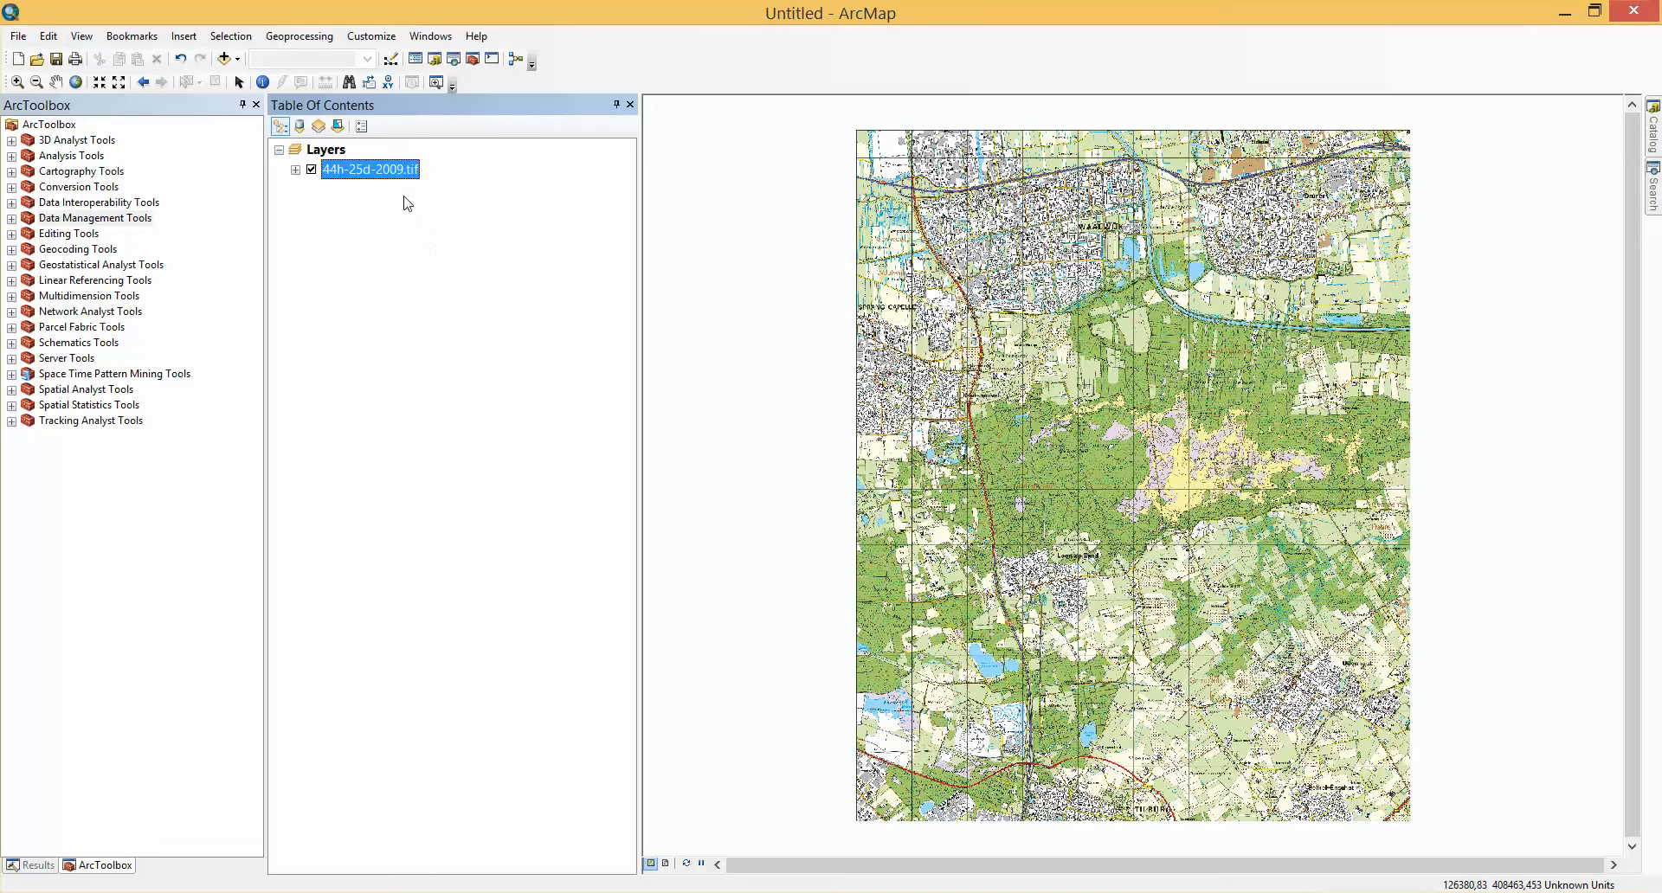
# Step: Rename the 44h-25d-2009.tif layer as "Georeferenced Map 2009"
pyautogui.rightClick(379, 177)
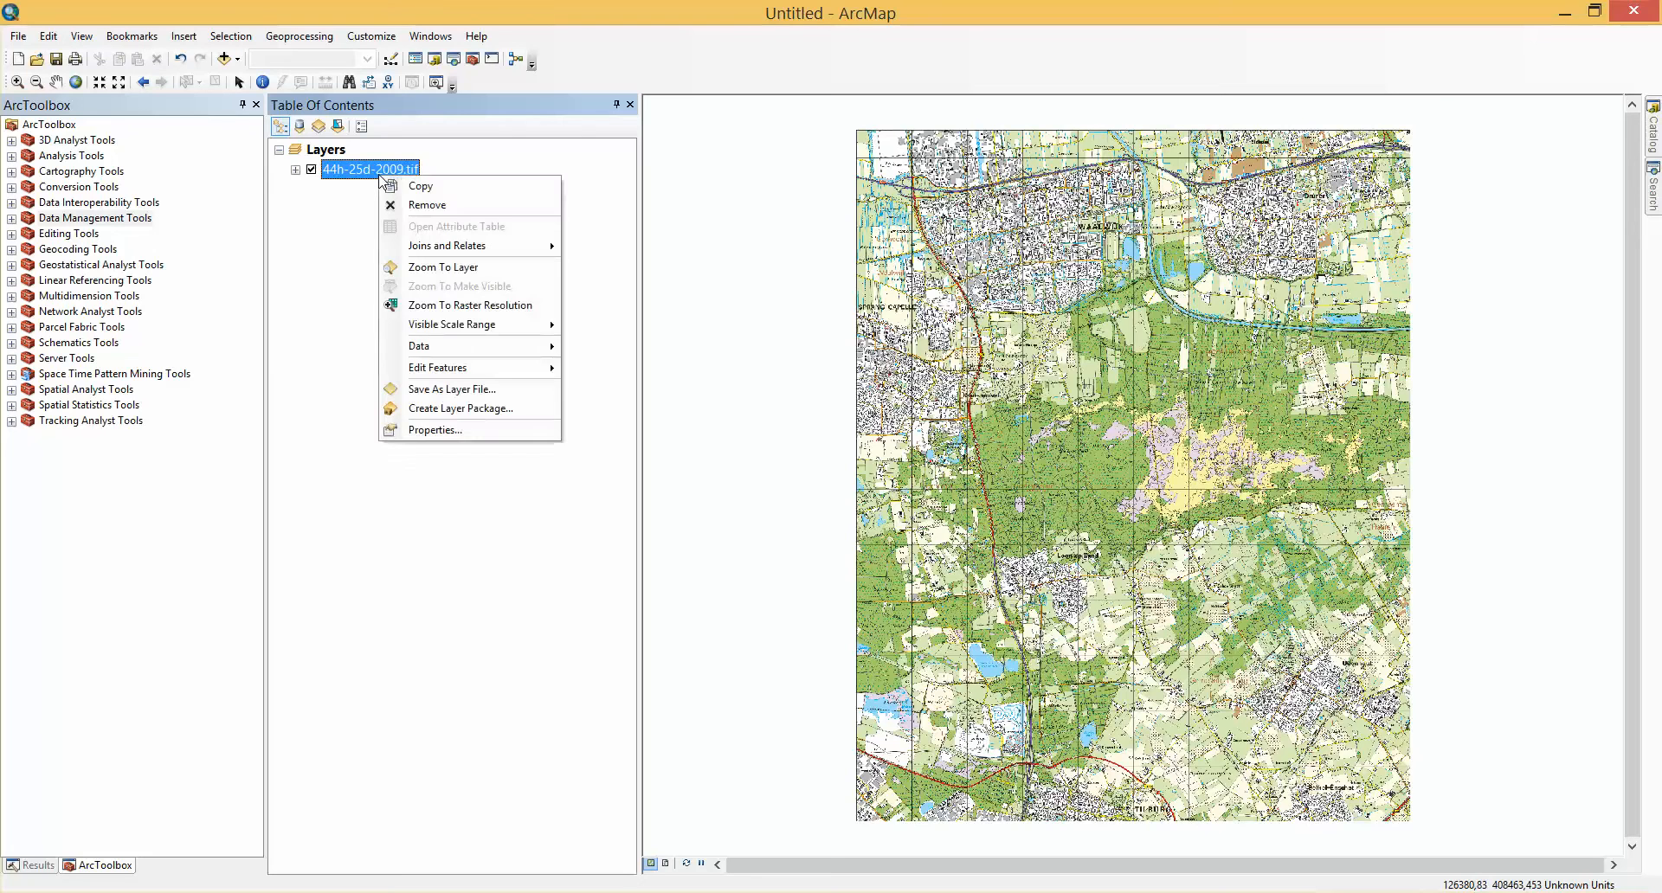
pyautogui.click(435, 429)
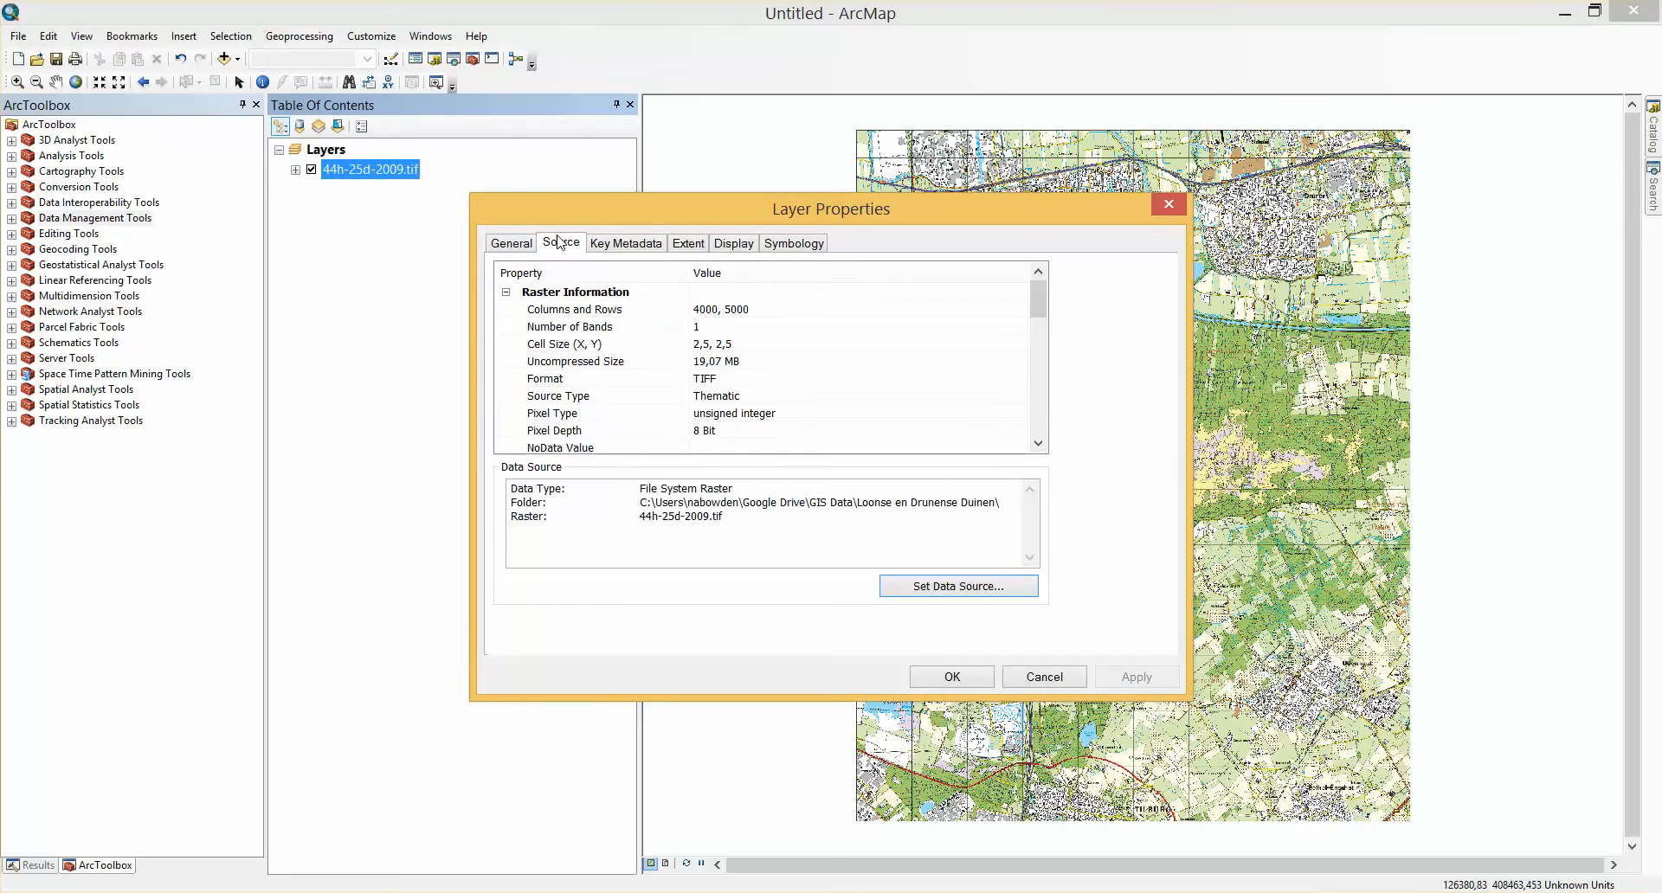
pyautogui.click(511, 244)
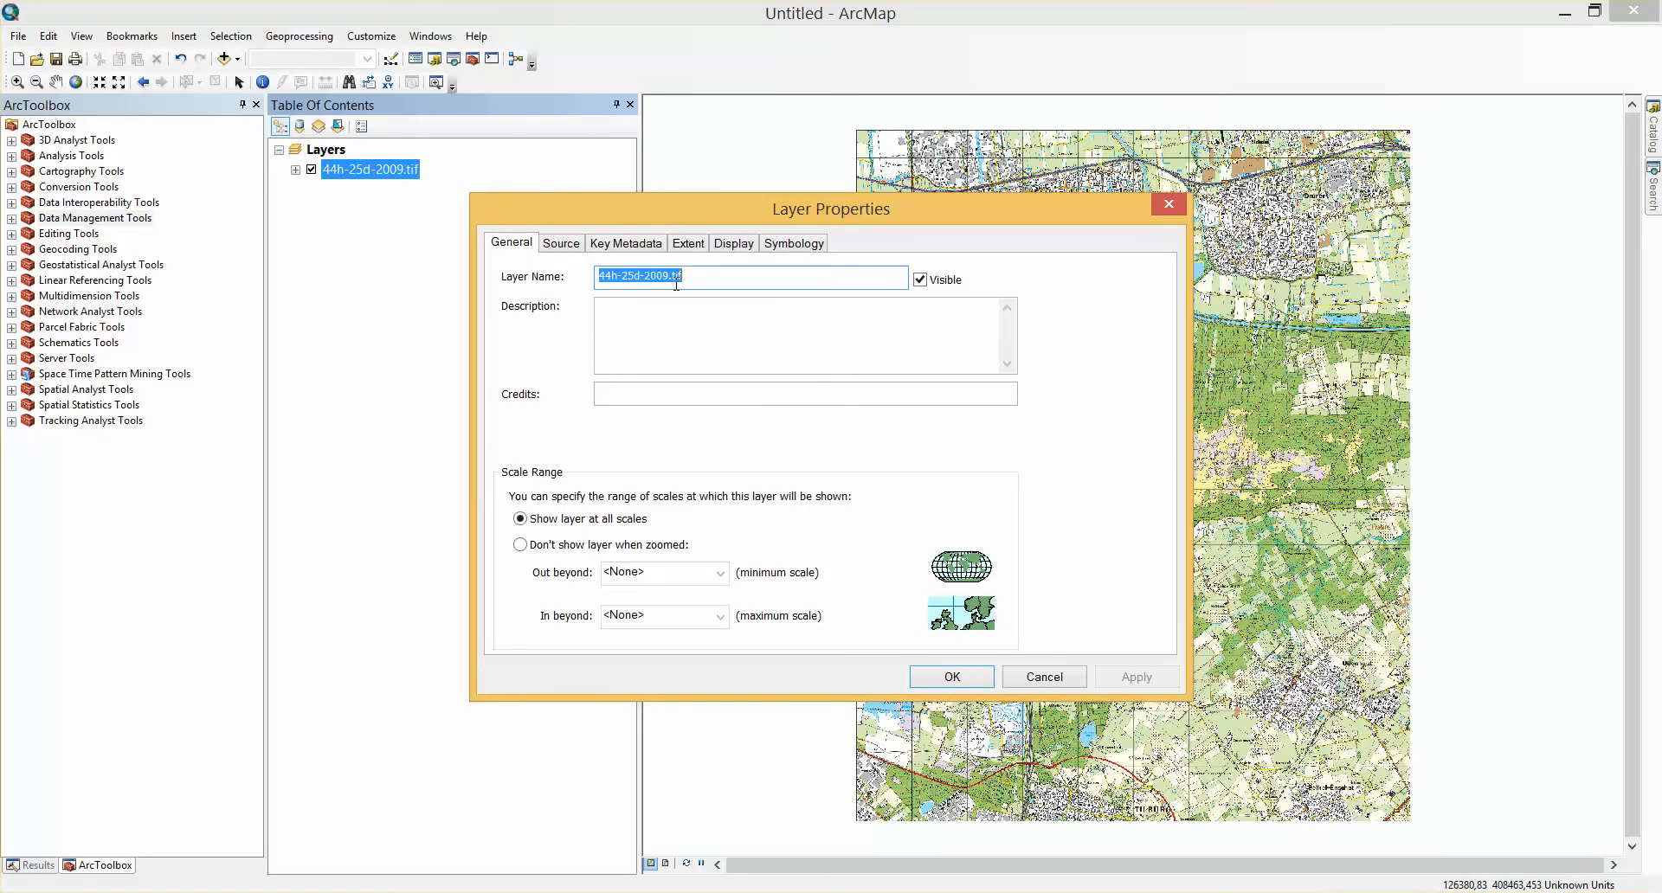
pyautogui.write('Georeferen')
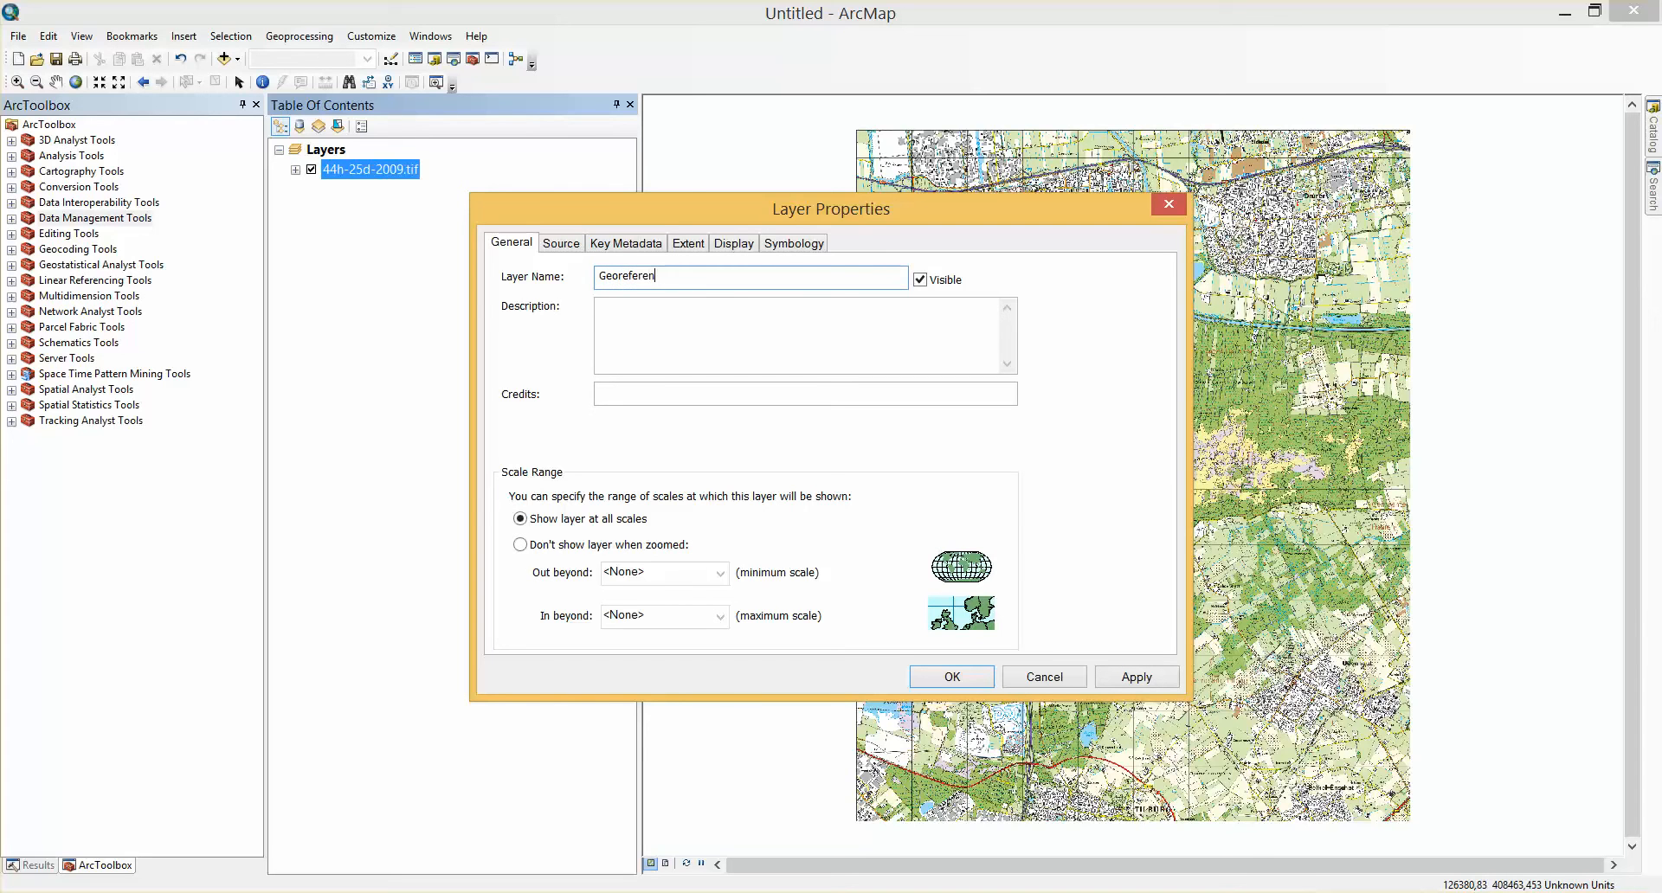
pyautogui.write('ced Map 2009')
pyautogui.click(945, 678)
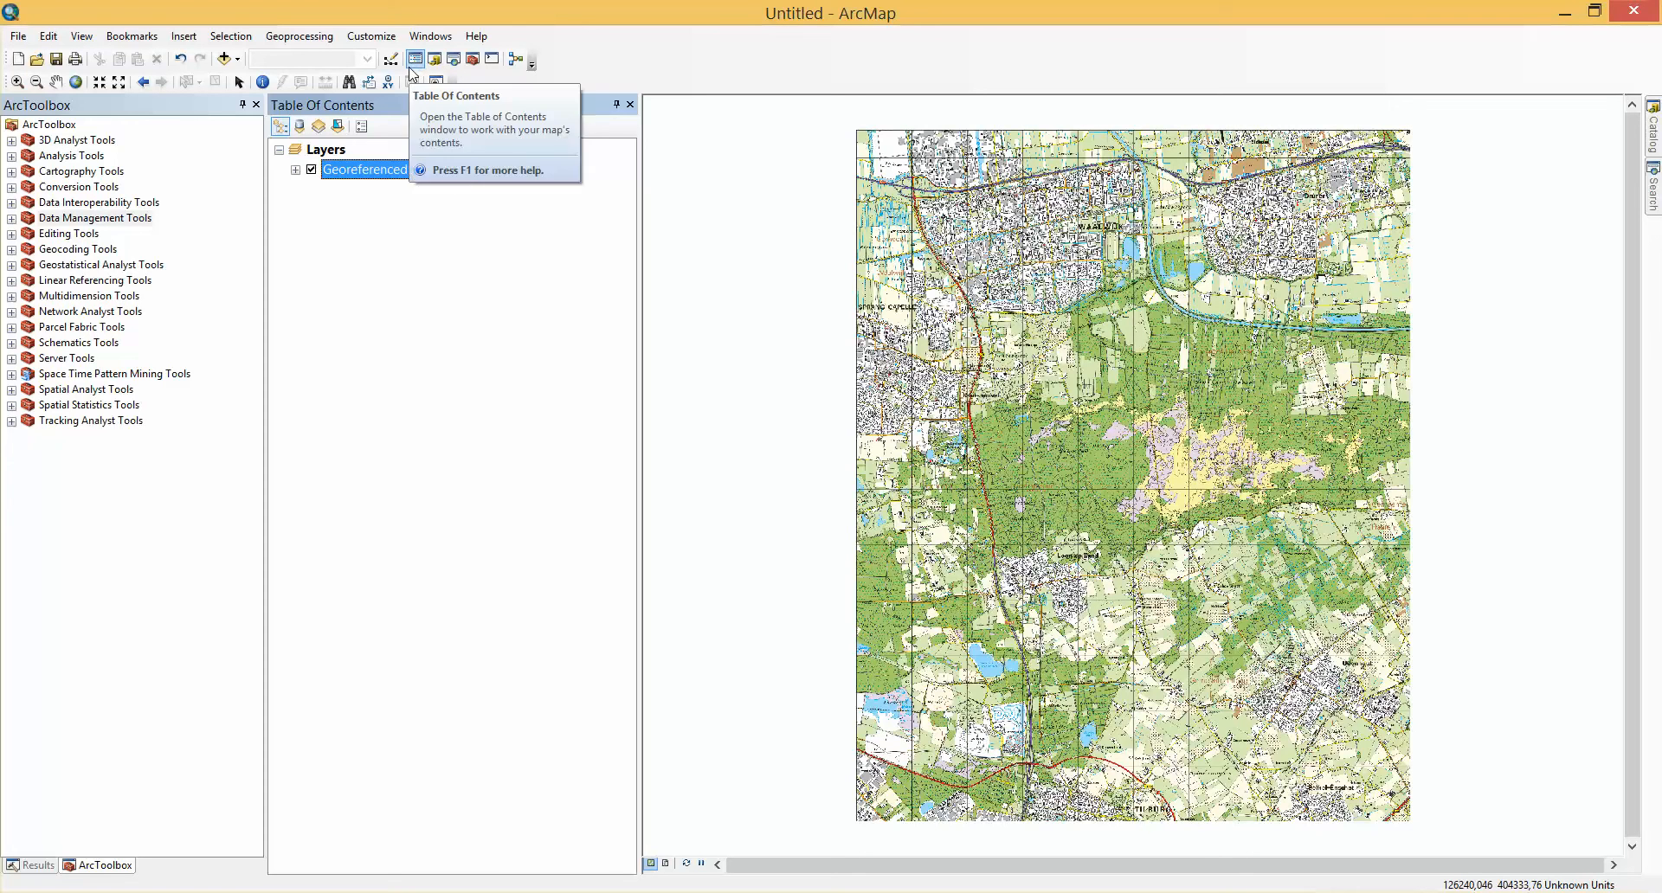
# Step: Add the 1955.tif raster from the Loonse en Drunense Duinen folder to the map
pyautogui.click(224, 59)
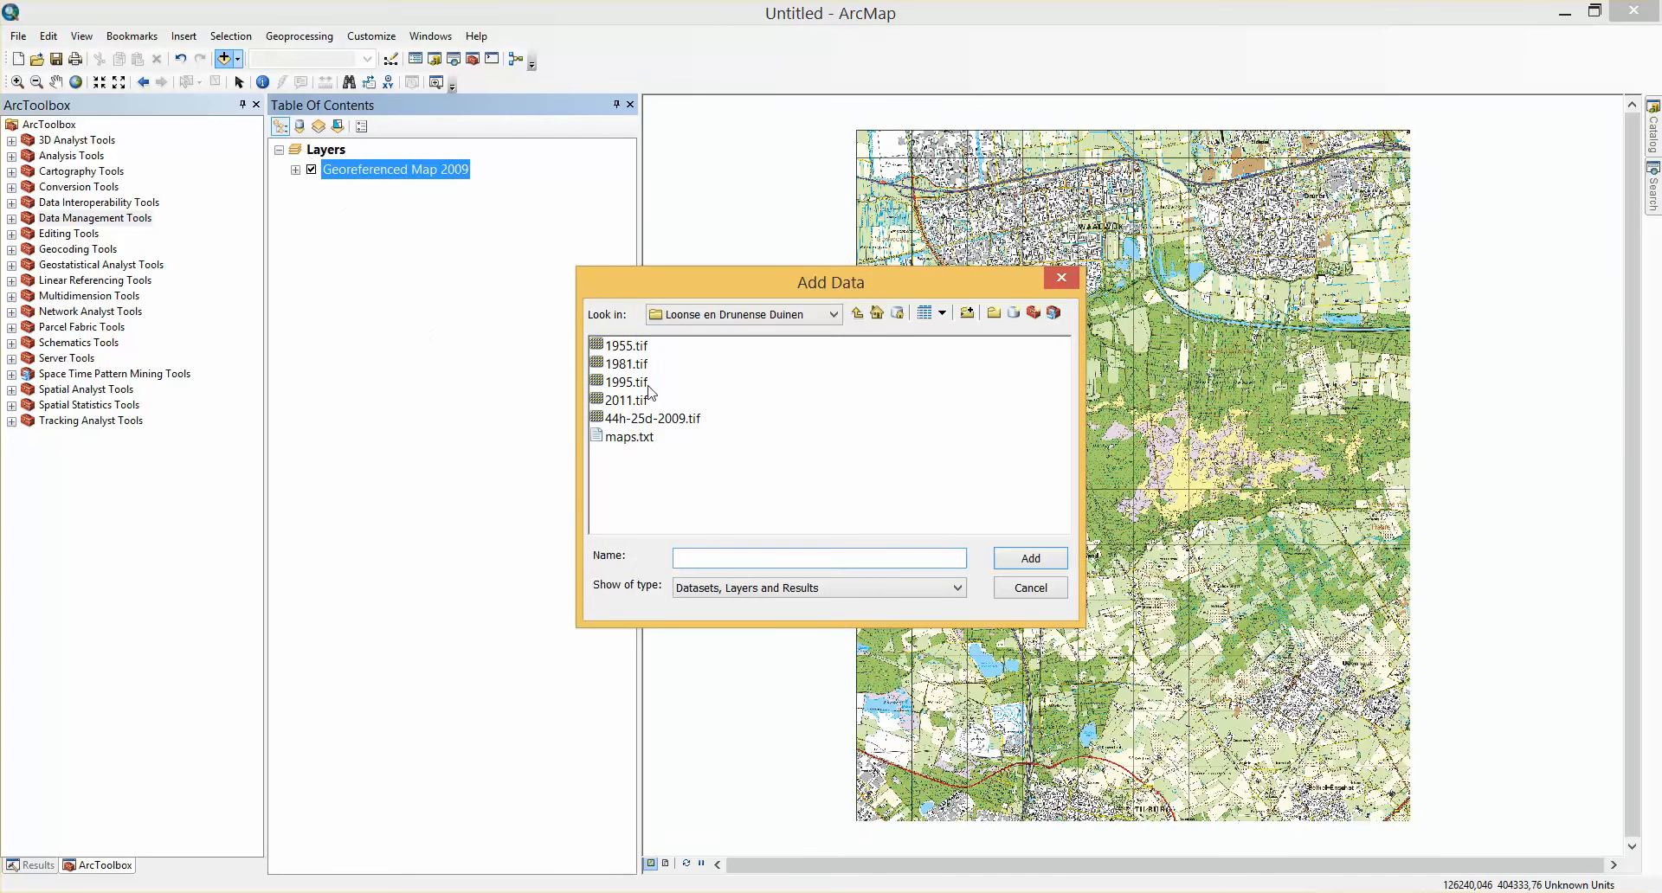
pyautogui.click(626, 348)
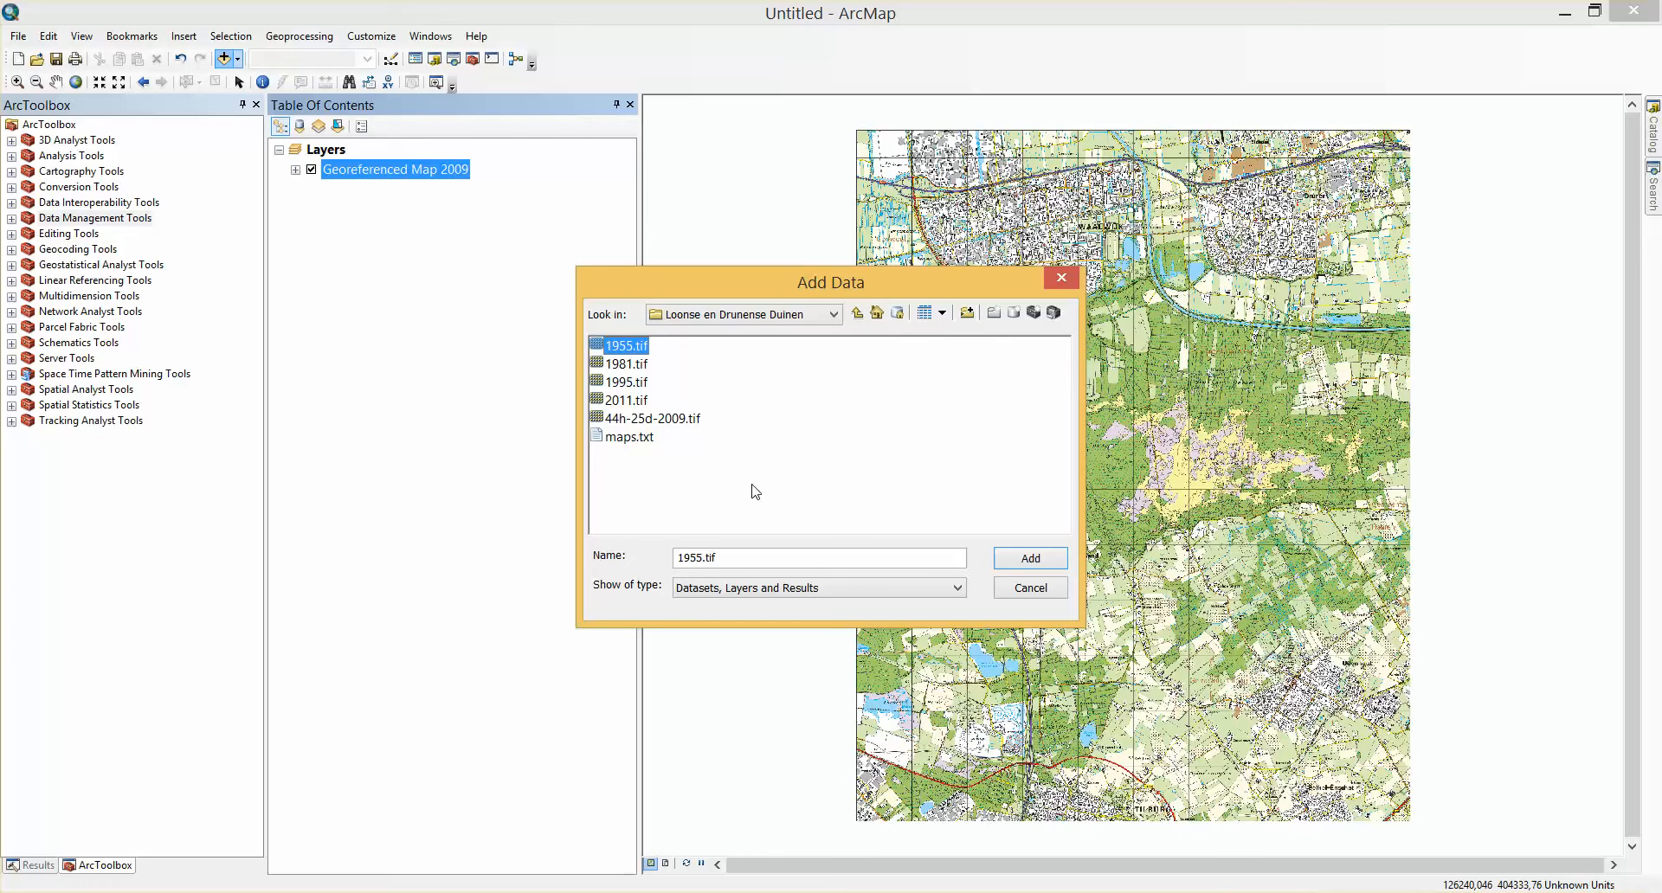
pyautogui.click(1023, 566)
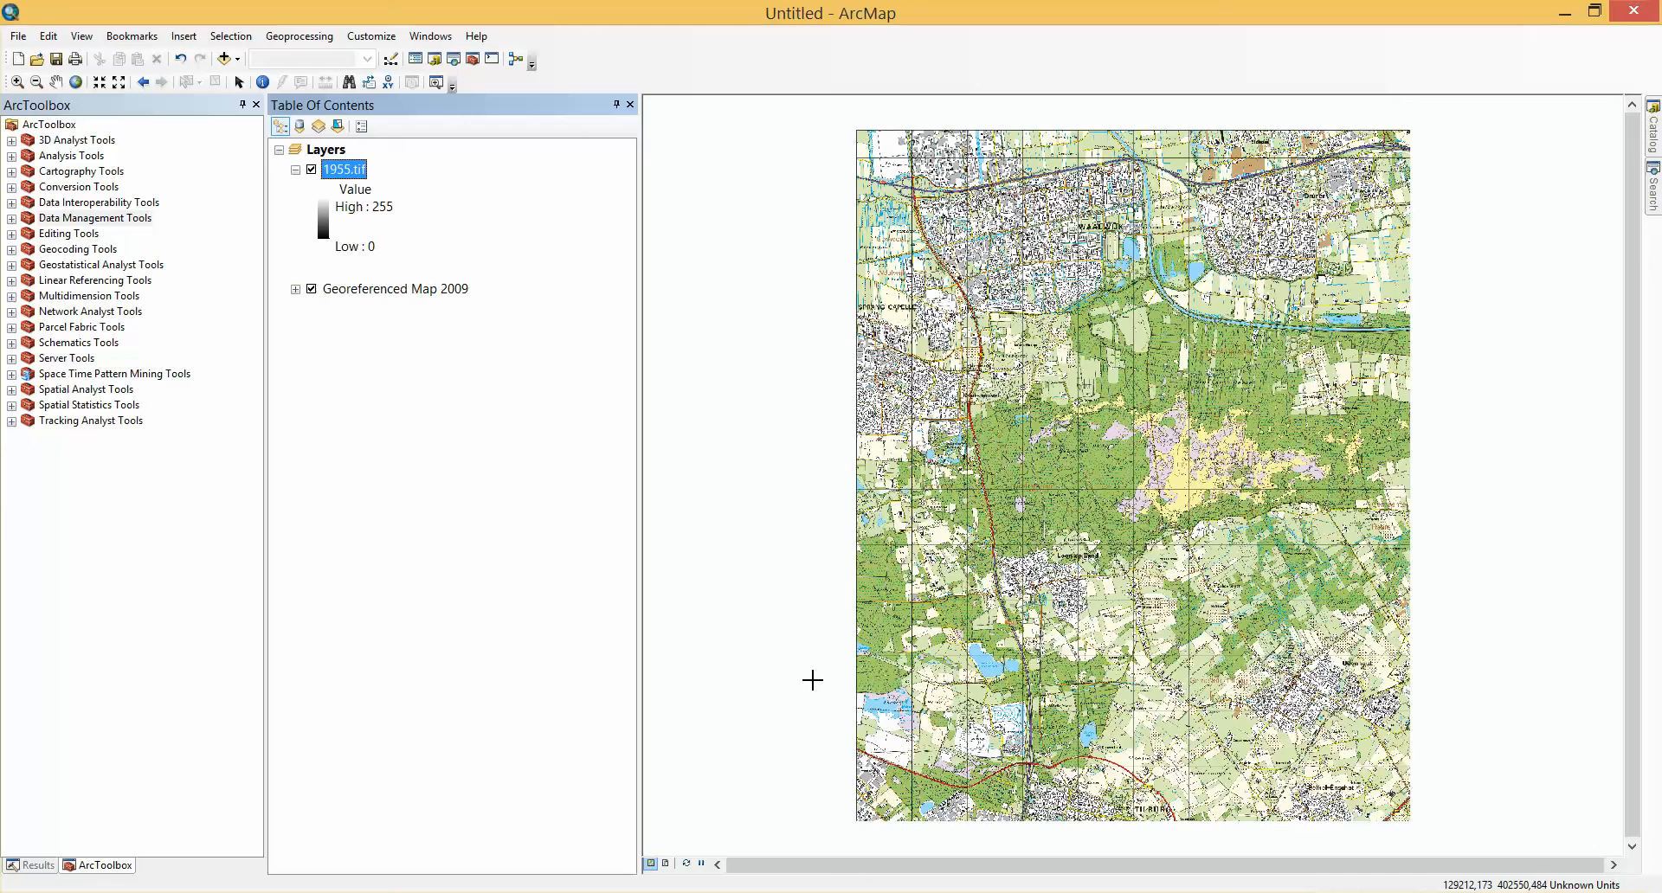
# Step: Zoom to the 1955.tif layer and compare its size and location with the georeferenced 2009 map
pyautogui.rightClick(343, 168)
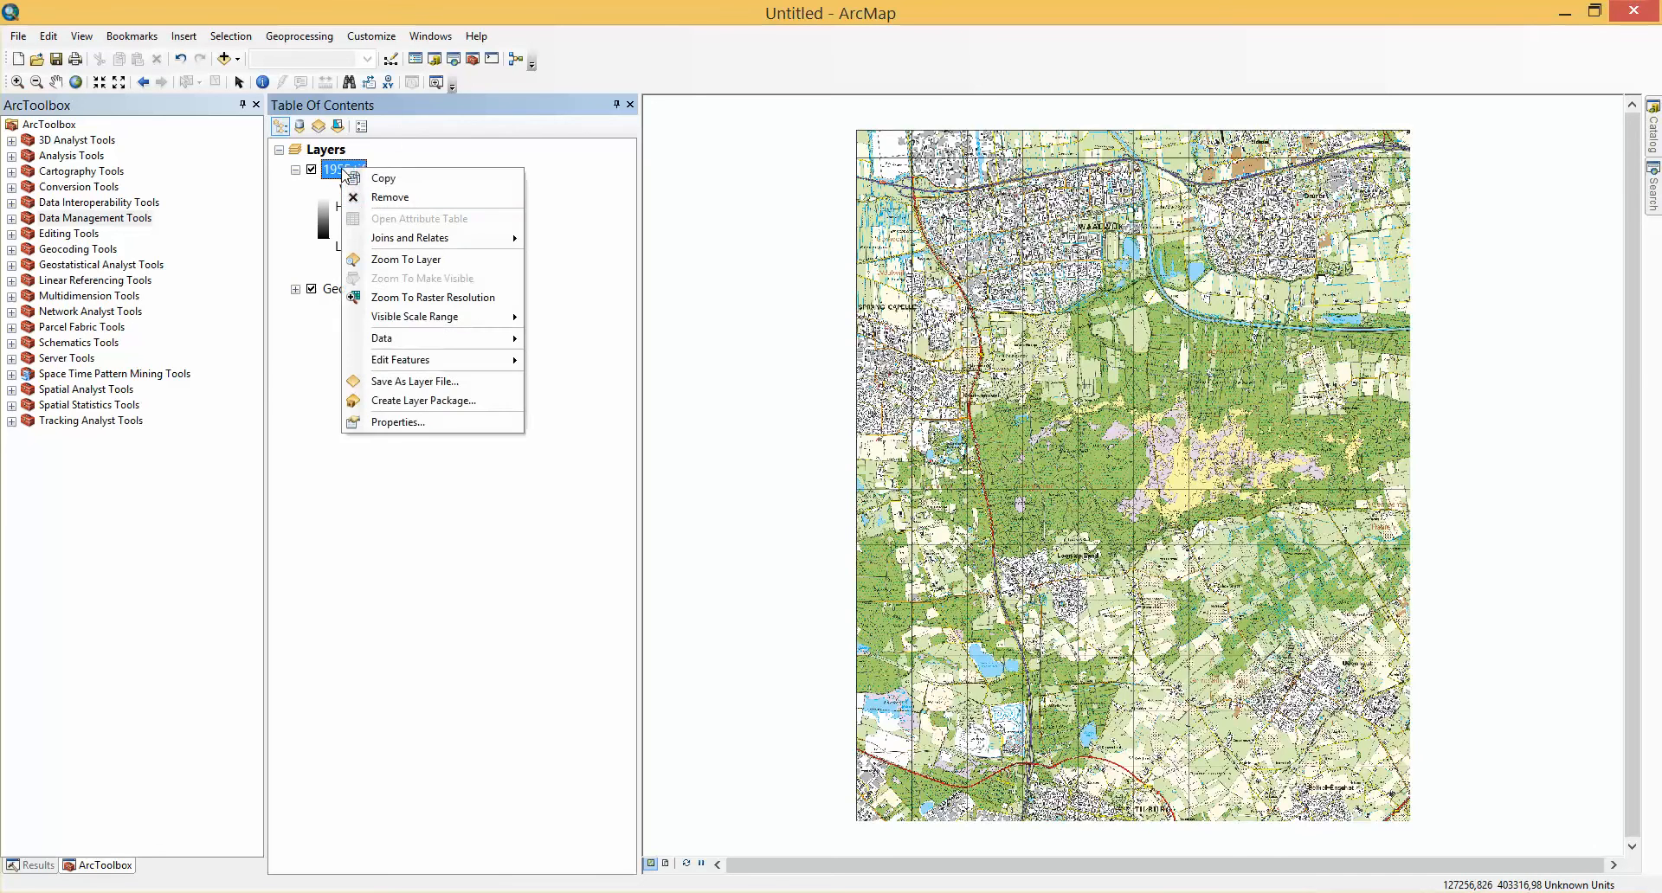
pyautogui.click(387, 260)
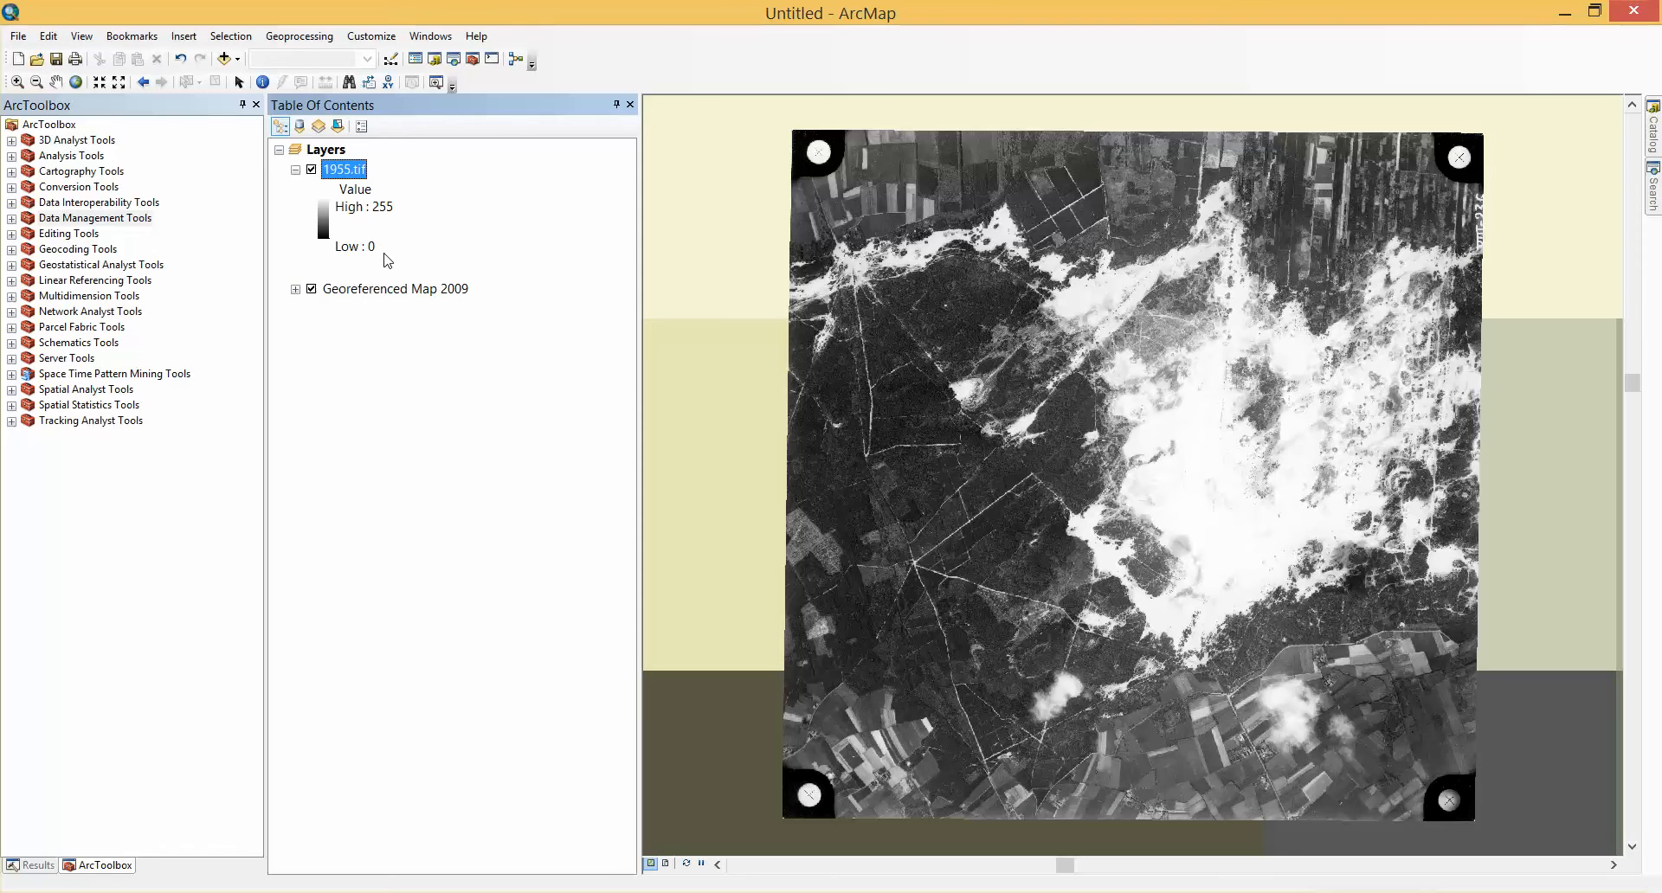
pyautogui.scroll(-5, 730, 492)
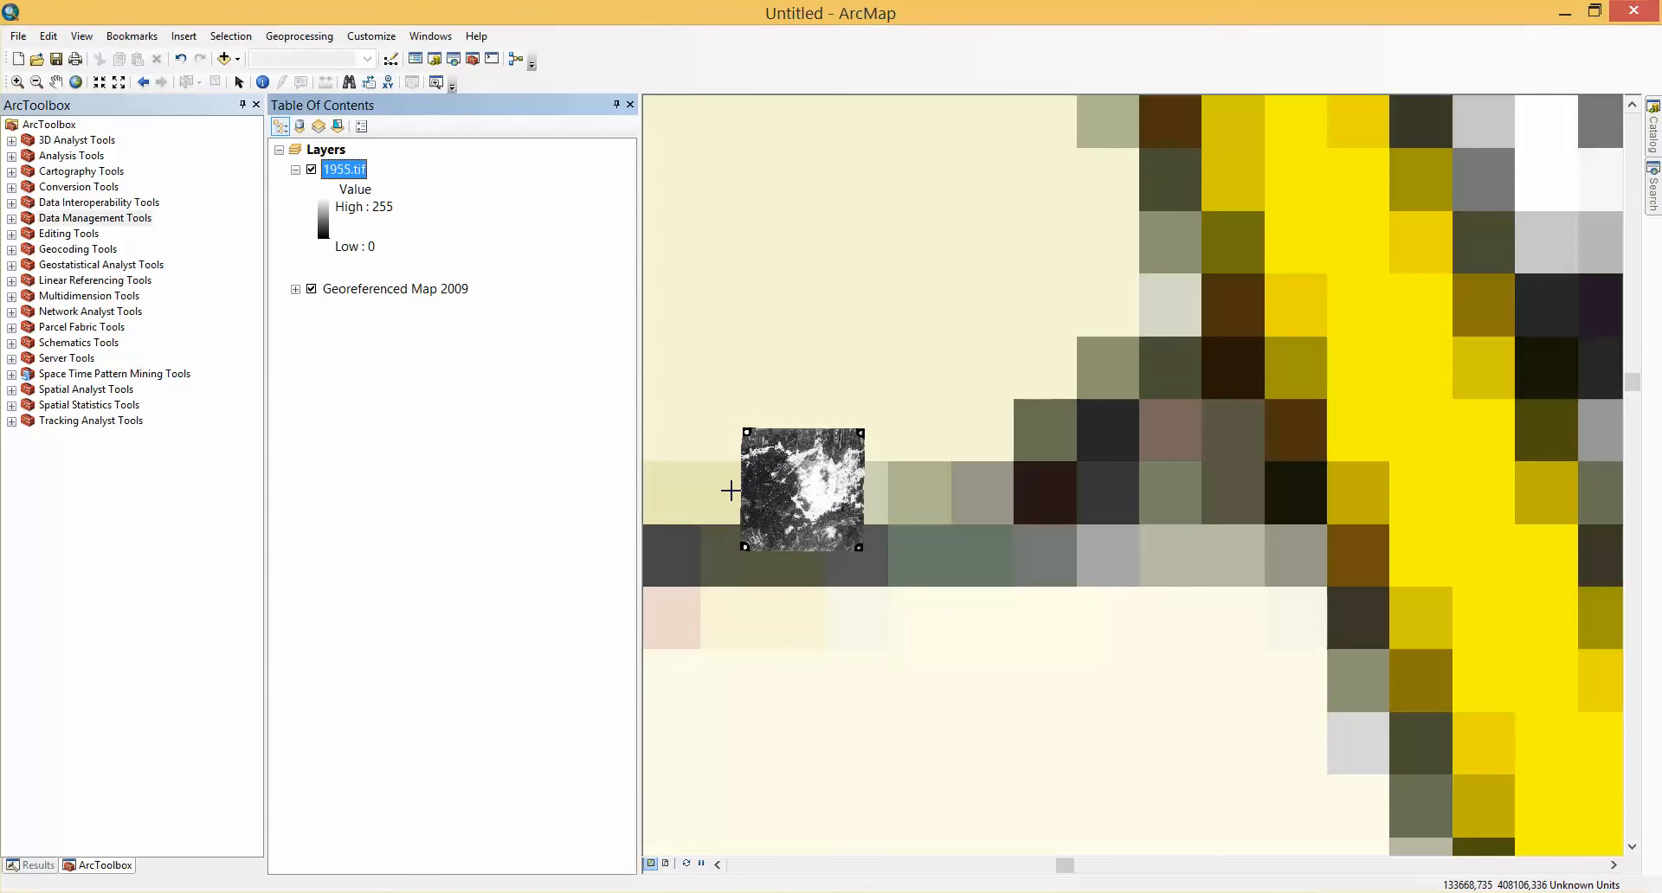
pyautogui.scroll(3, 805, 505)
pyautogui.scroll(3, 804, 505)
pyautogui.scroll(-3, 804, 505)
pyautogui.scroll(-2, 805, 505)
pyautogui.scroll(2, 804, 505)
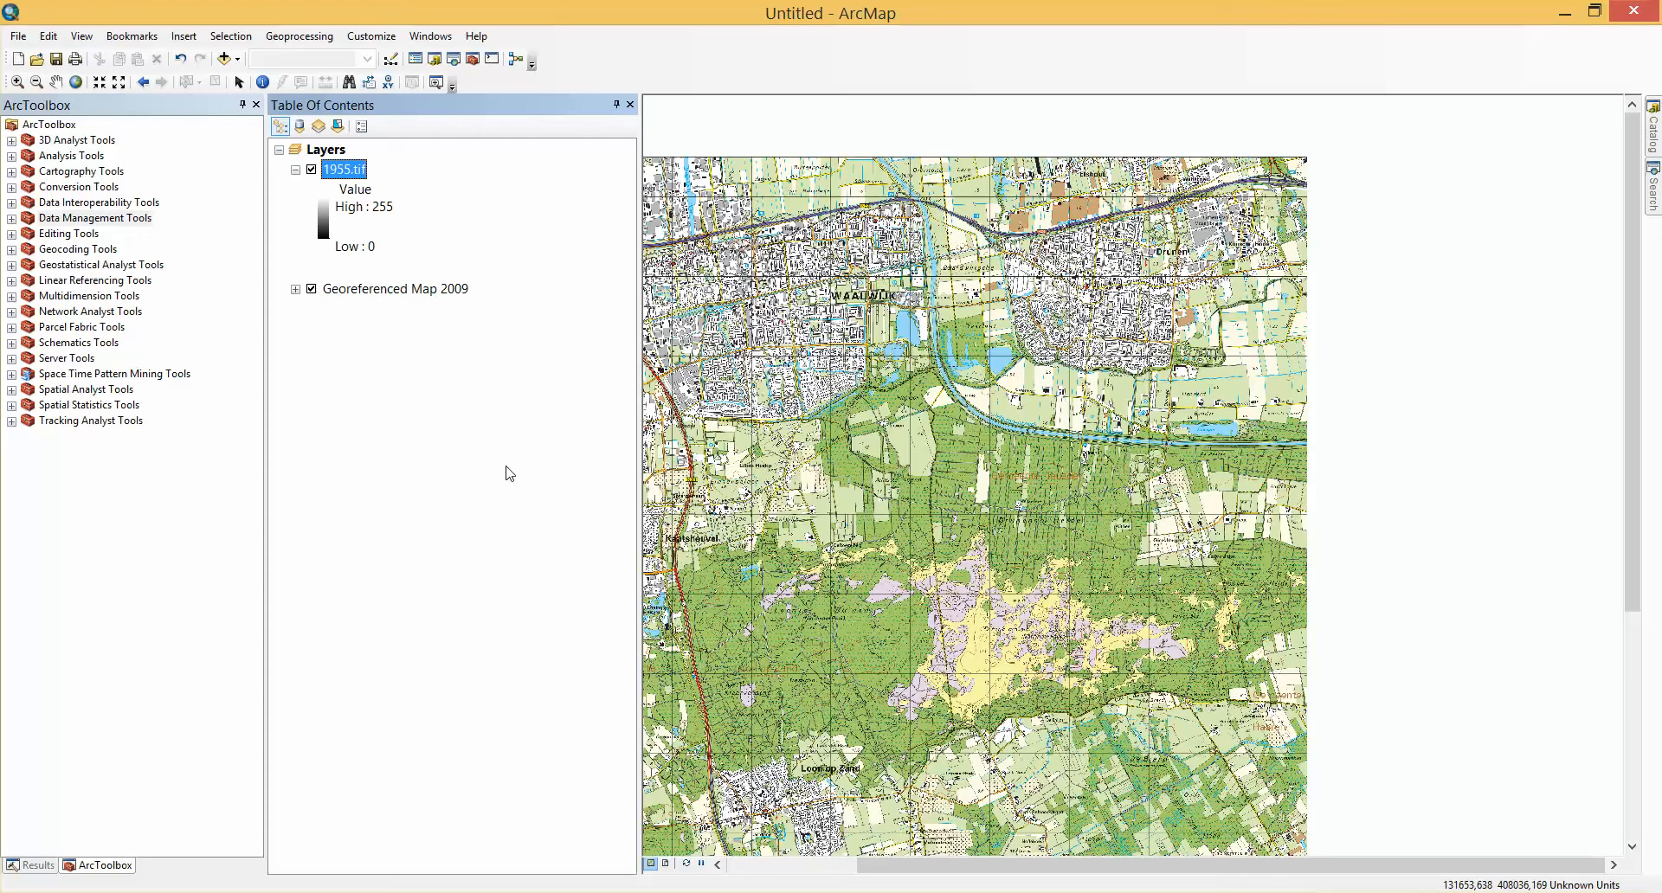
# Step: Show the Georeferencing toolbar, dock it with the other toolbars, and set 1955.tif as the layer to georeference
pyautogui.click(382, 39)
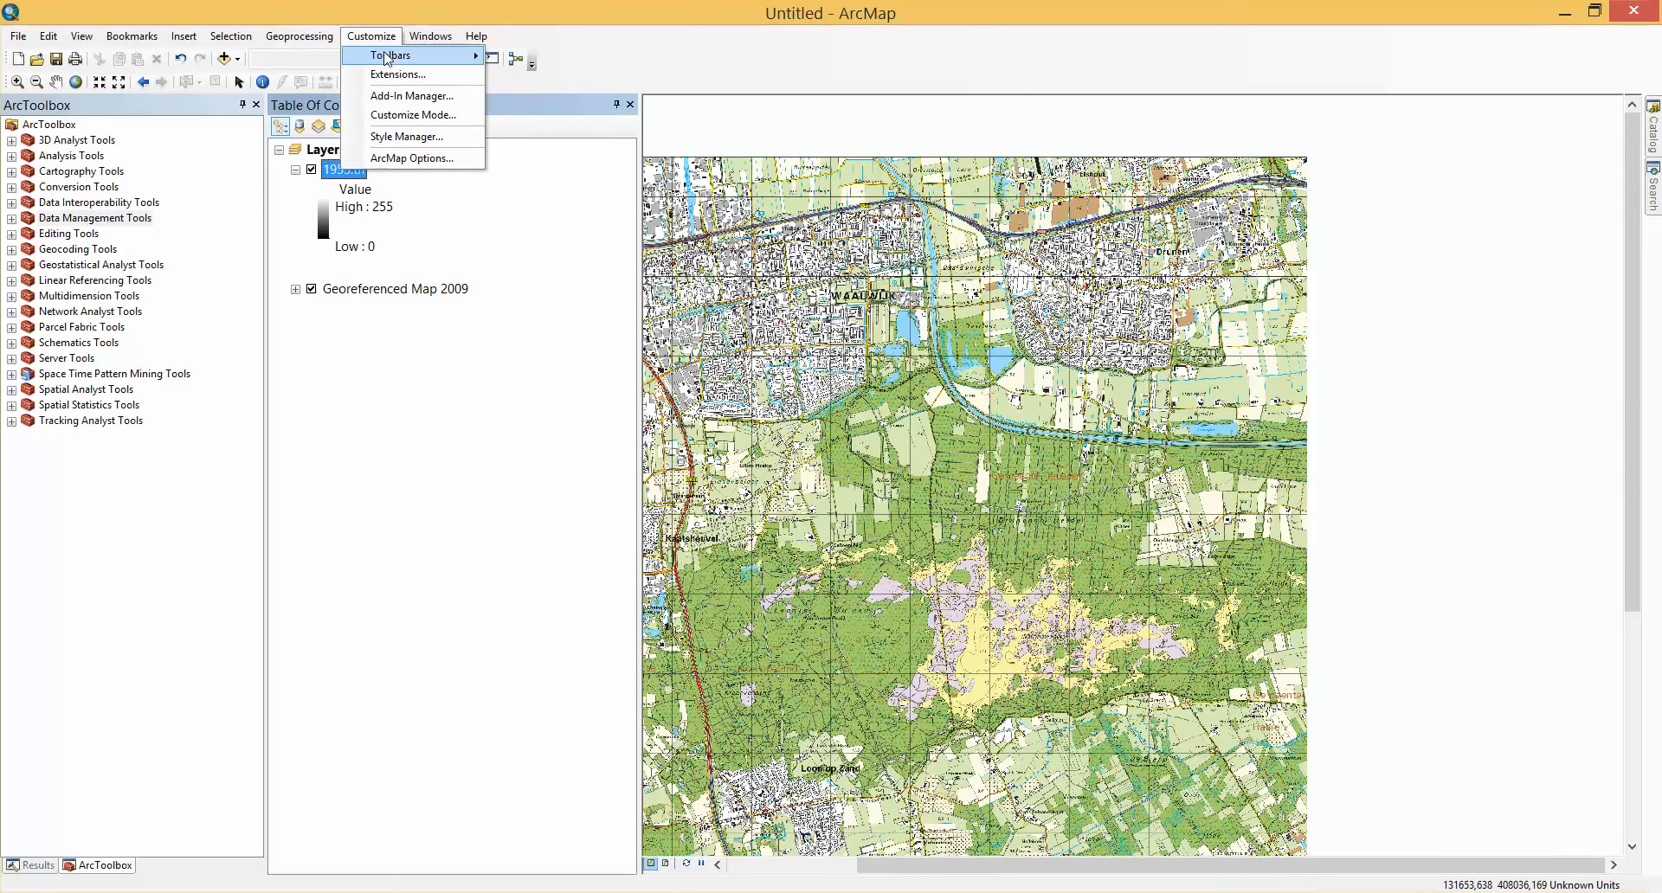
pyautogui.moveTo(476, 58)
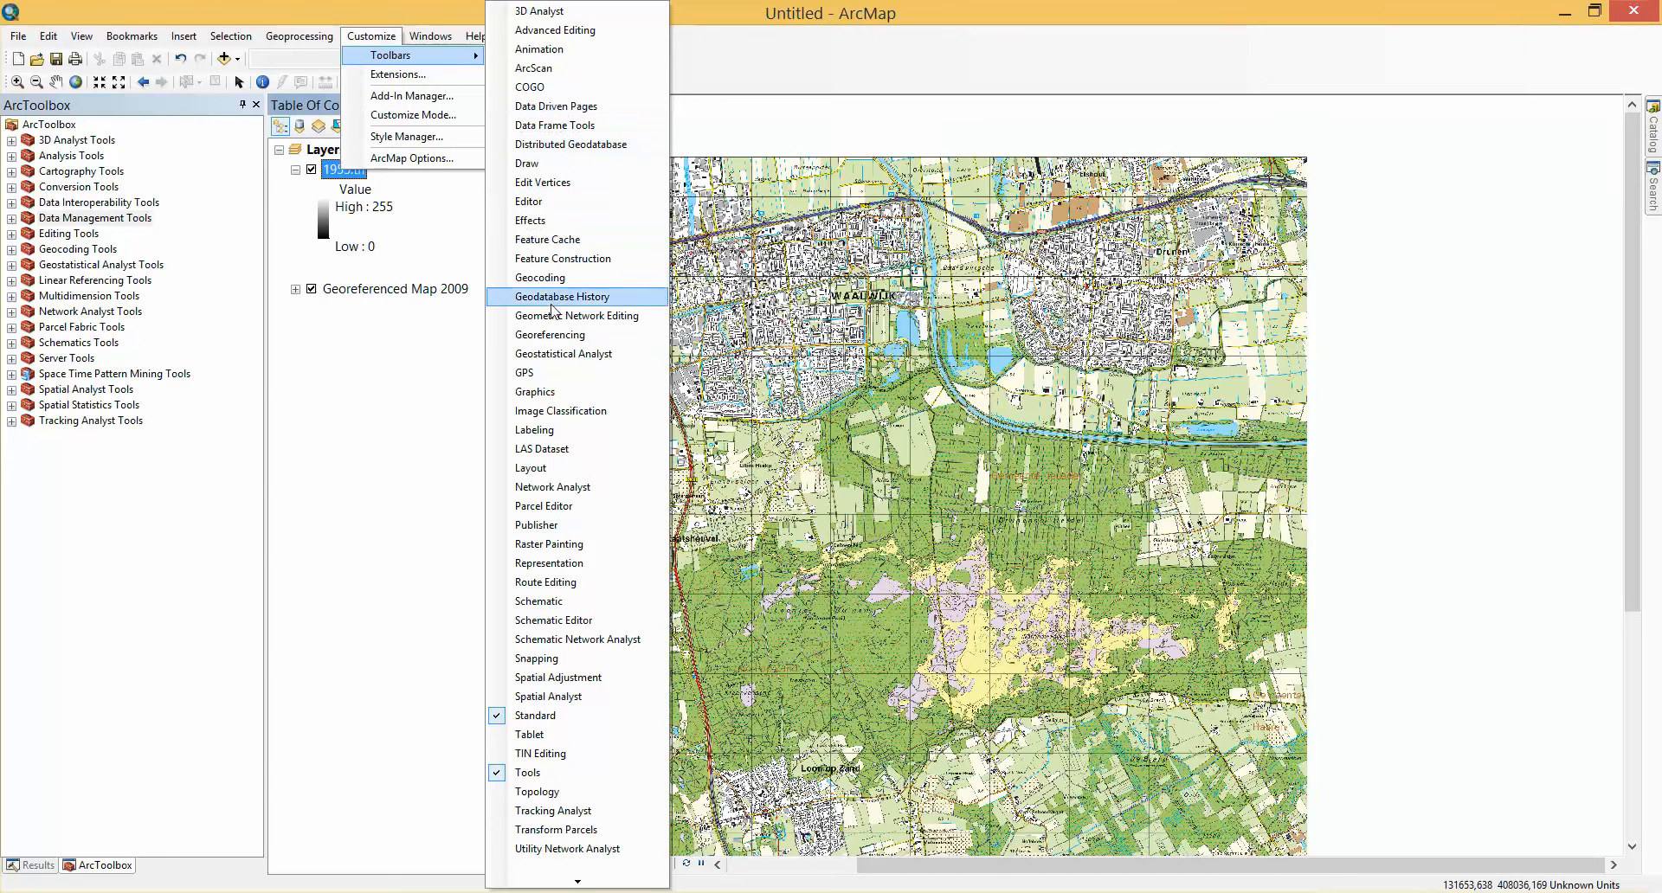
pyautogui.click(563, 337)
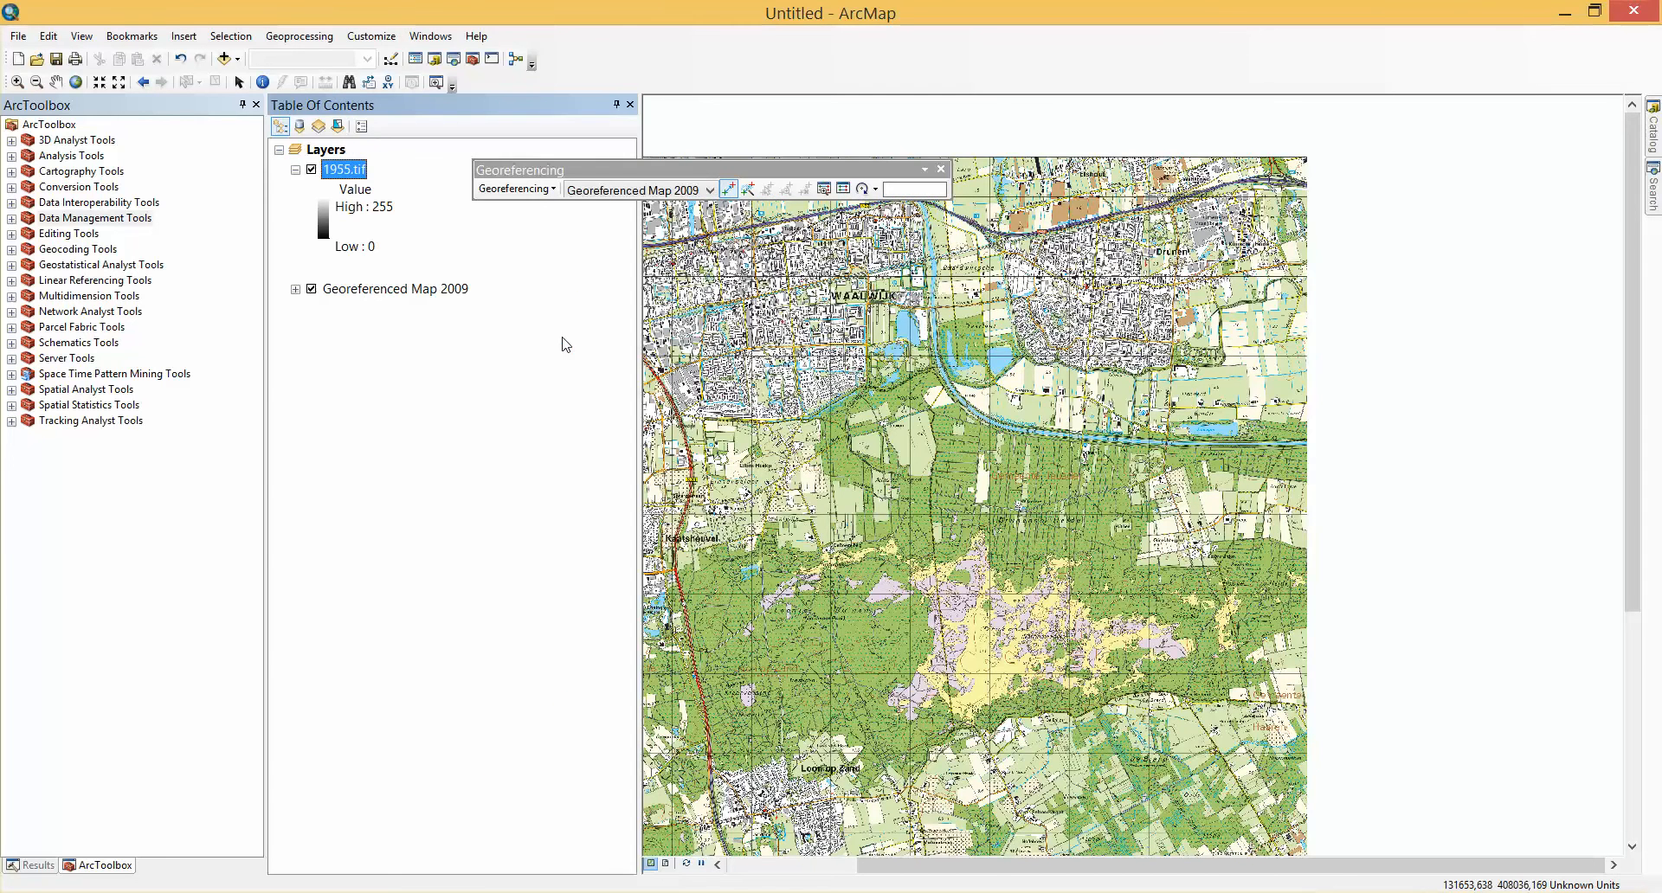
pyautogui.moveTo(645, 173); pyautogui.dragTo(753, 88)
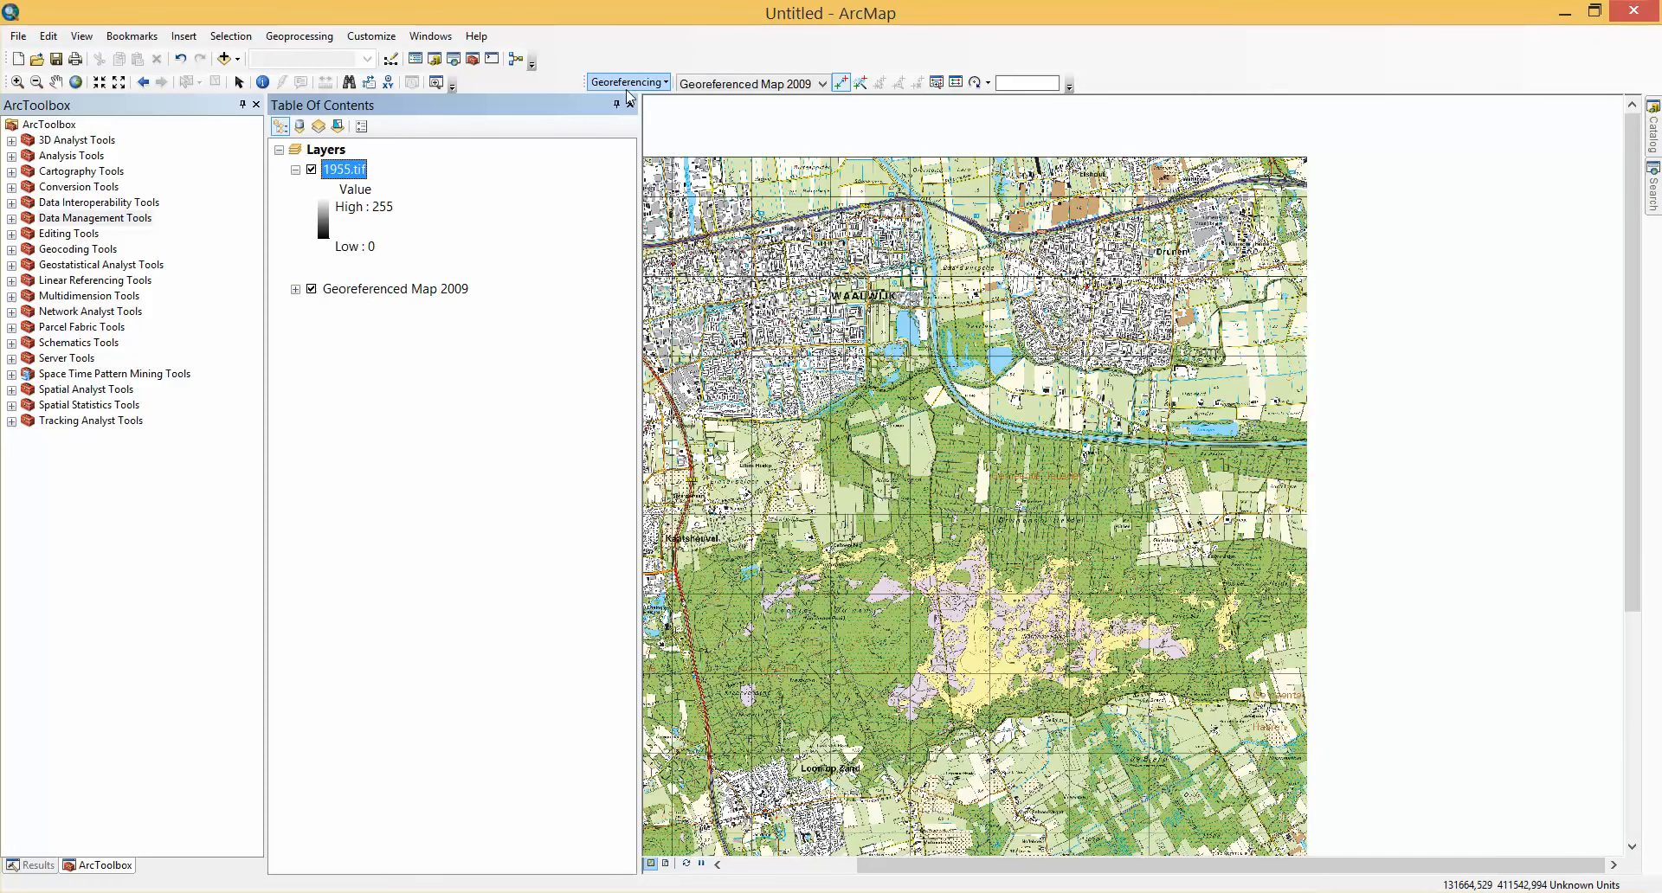
pyautogui.click(821, 84)
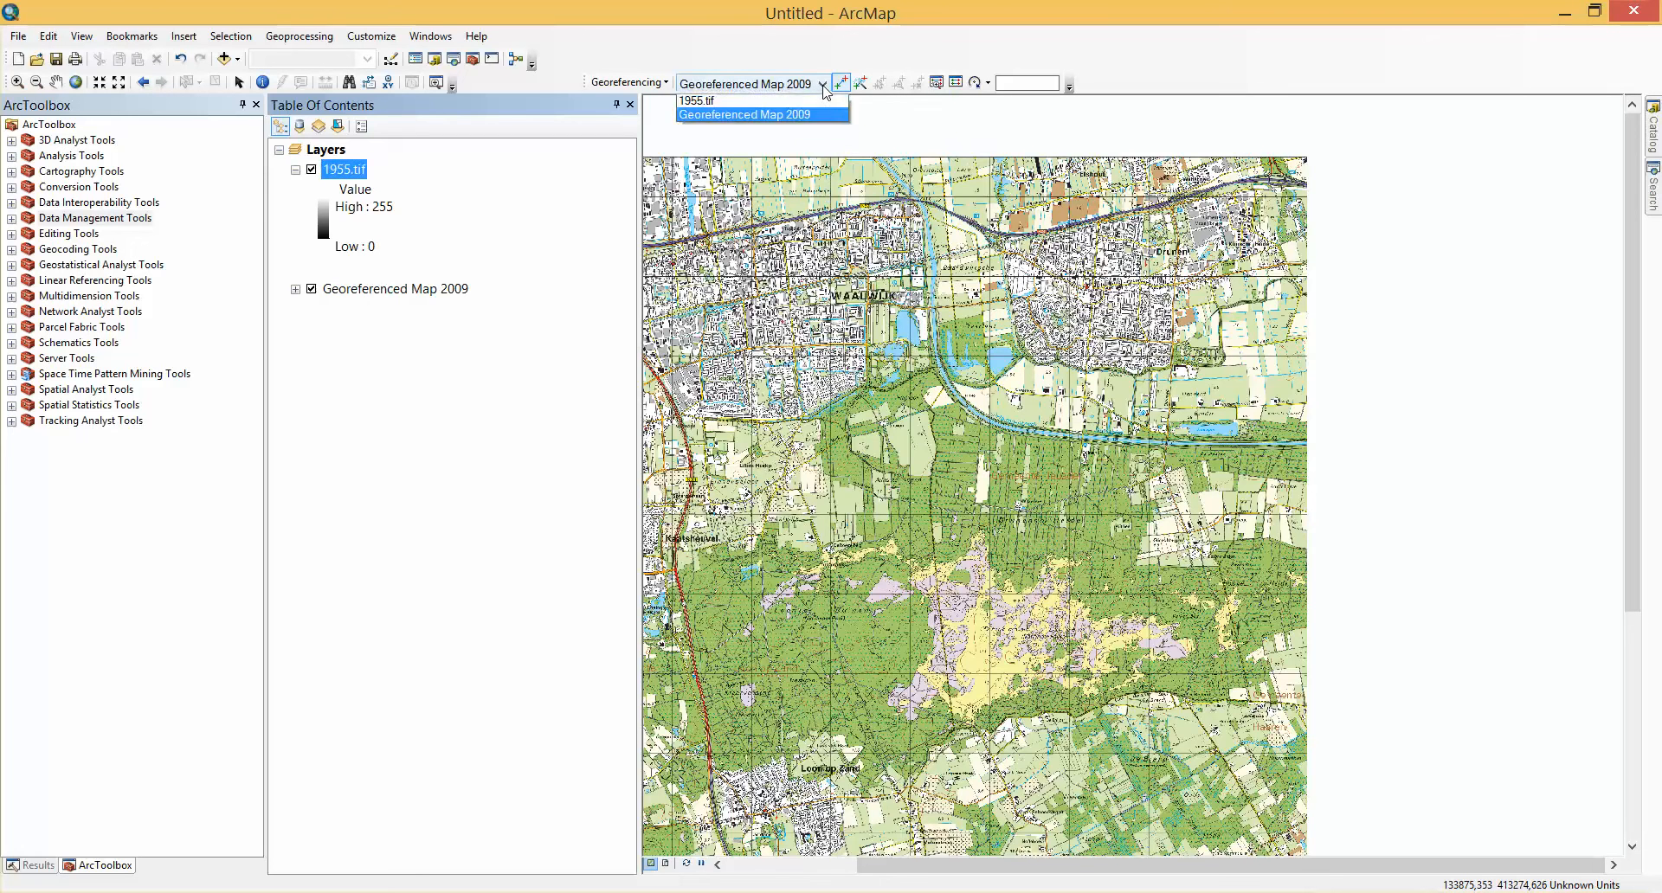
pyautogui.click(764, 102)
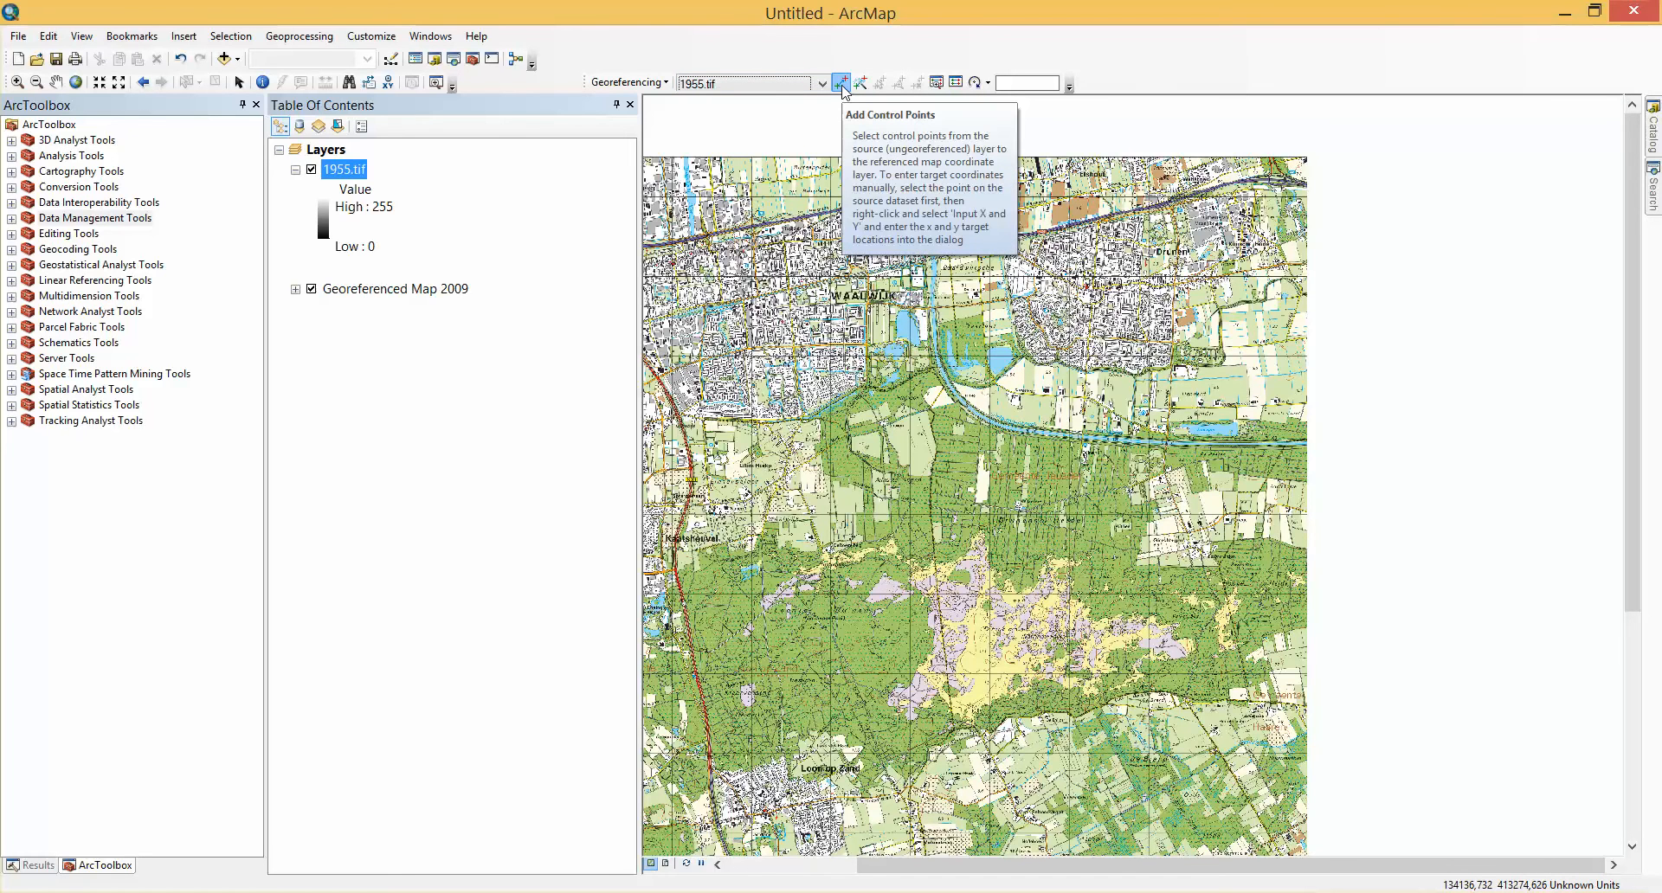
# Step: Delete all existing control point links of 1955.tif from the link table and close the table
pyautogui.click(958, 83)
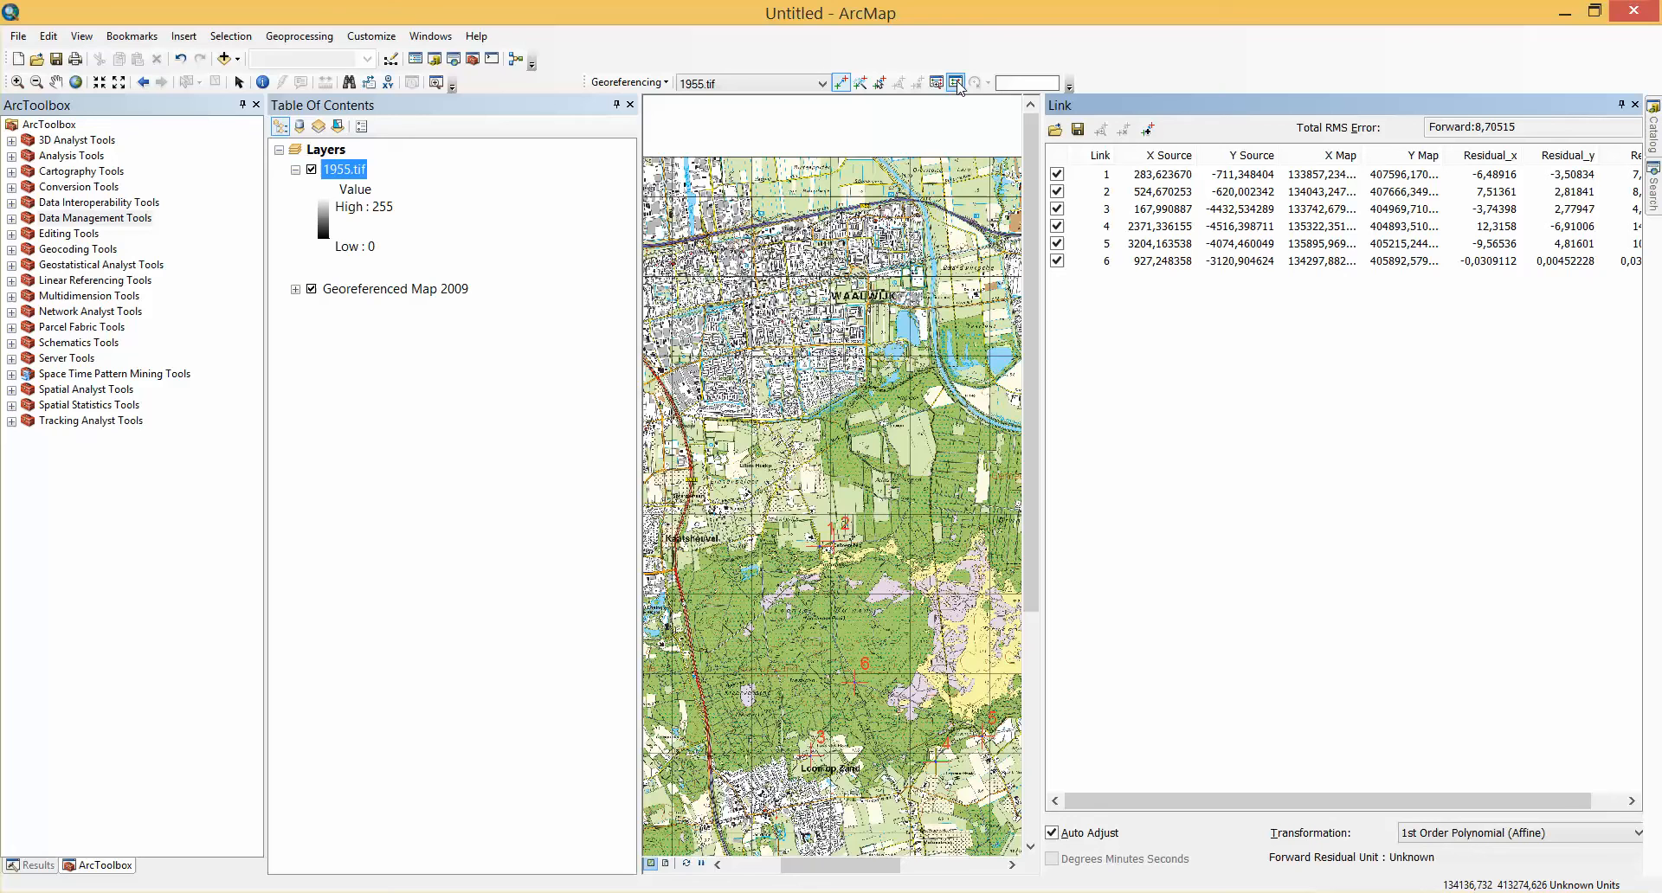
pyautogui.click(1169, 262)
pyautogui.keyDown('shift'); pyautogui.click(1165, 176); pyautogui.keyUp('shift')
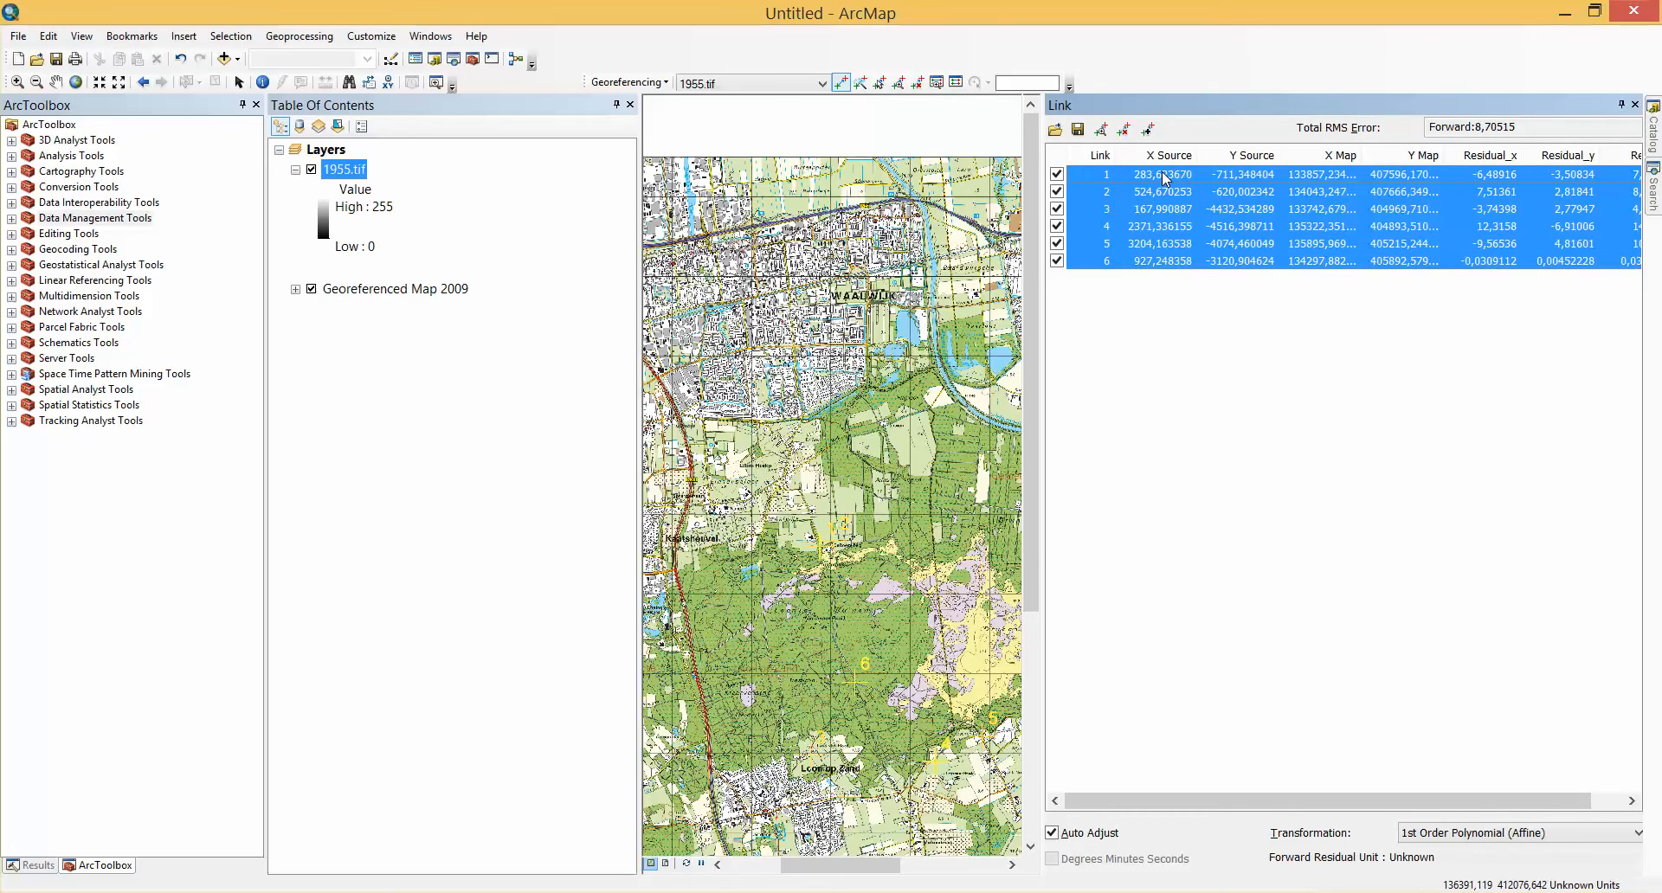
pyautogui.press('Delete')
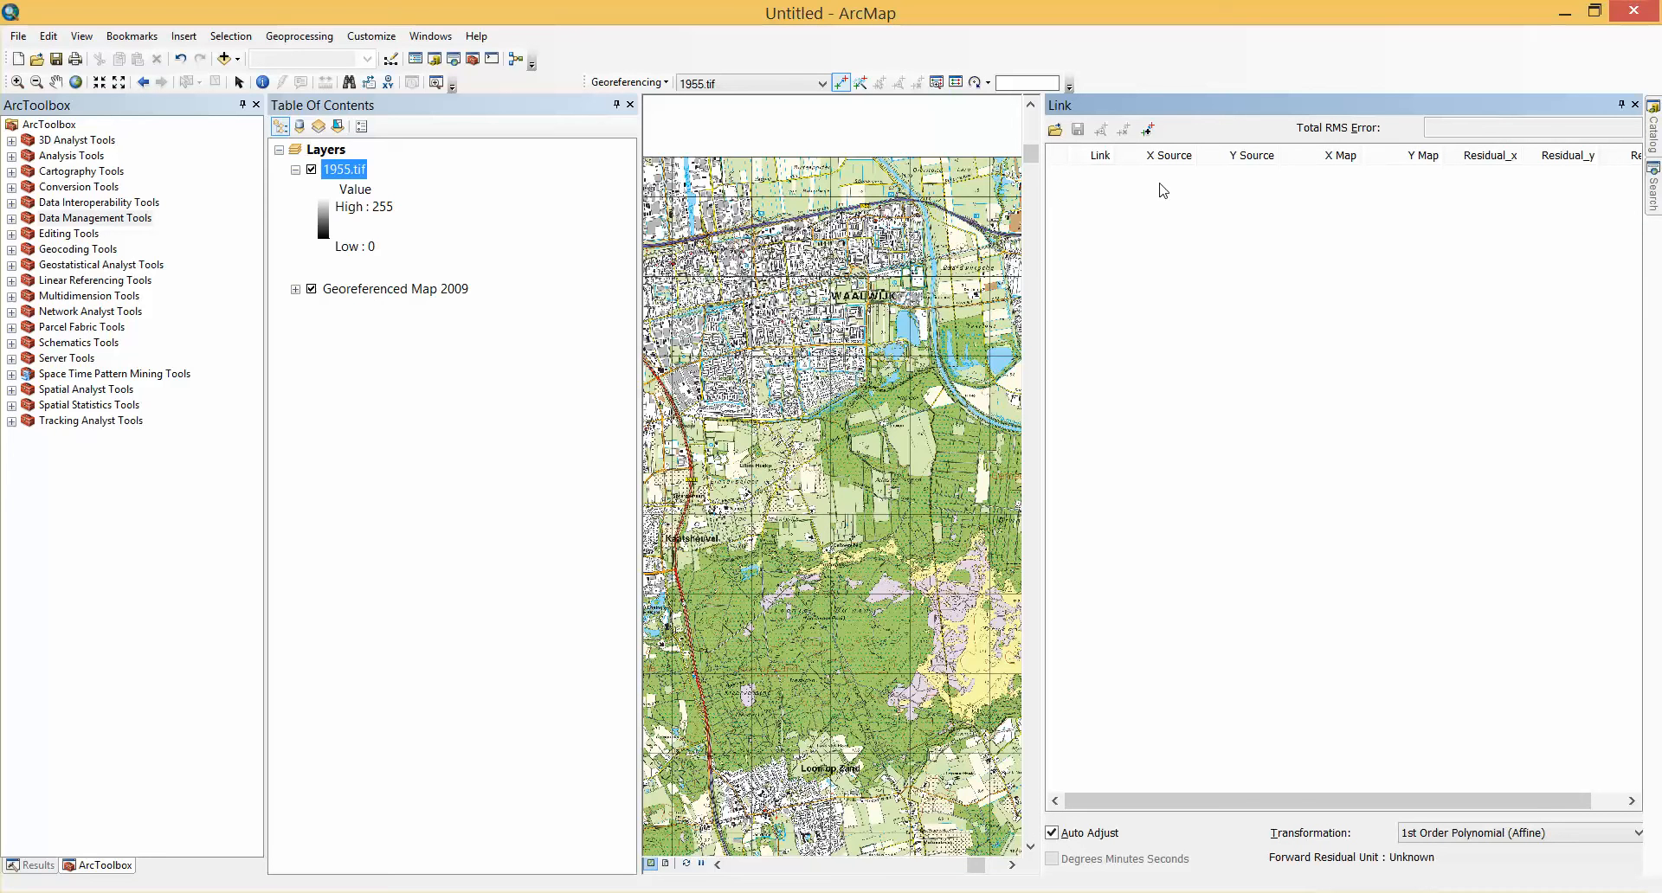
pyautogui.click(1635, 104)
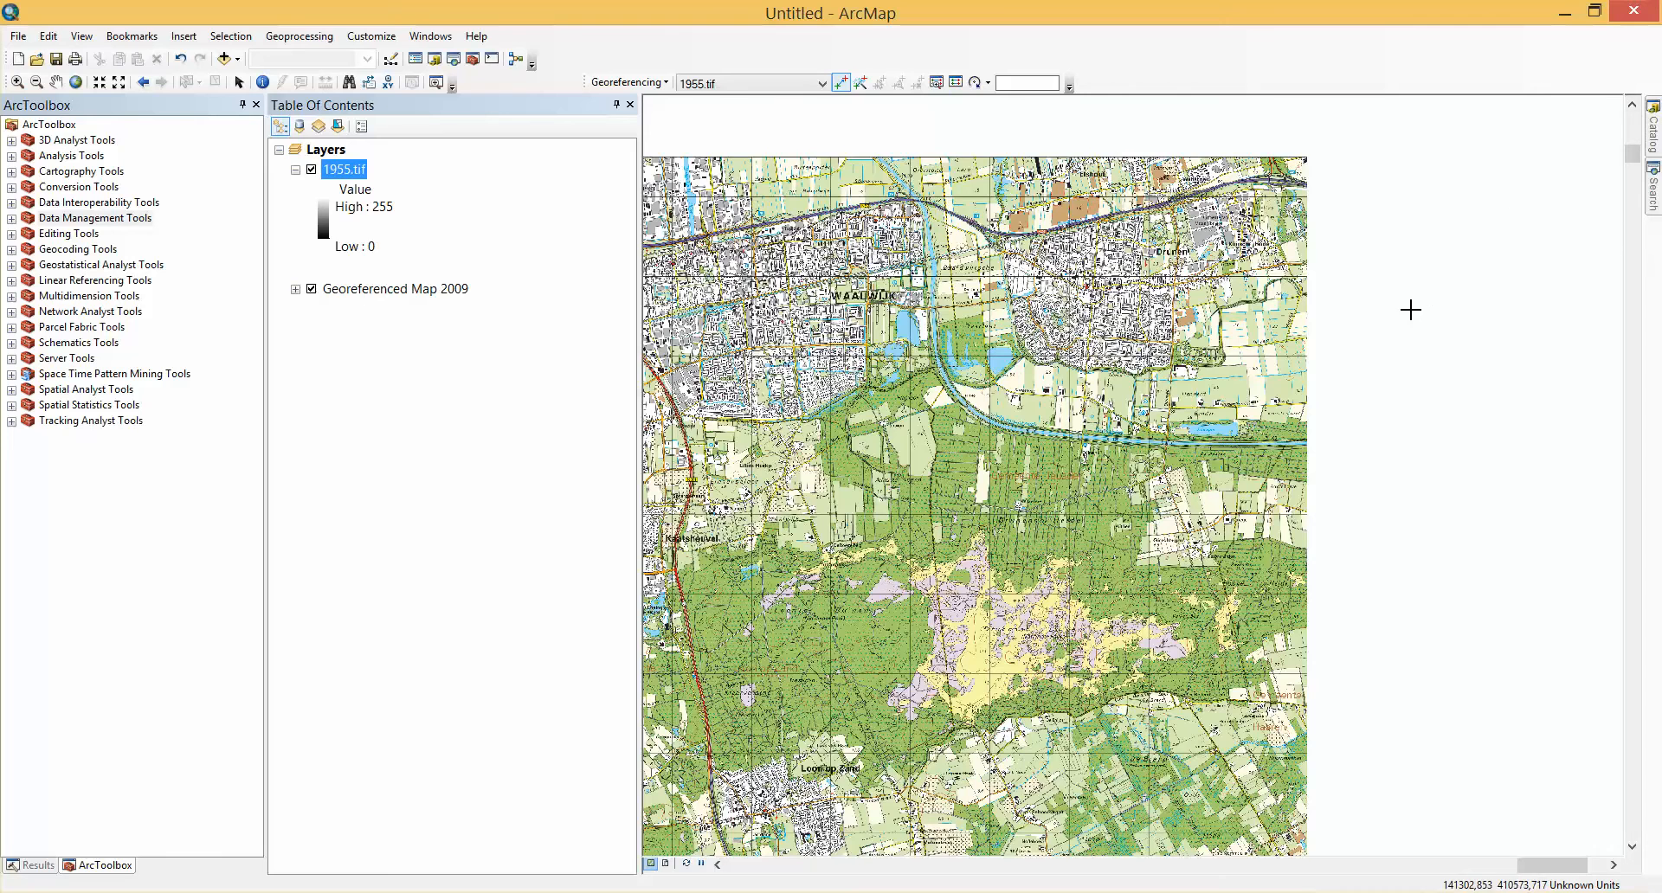
# Step: Open the 1955 aerial photo in a separate viewer window and place a source control point at the middle of its upper edge
pyautogui.click(938, 83)
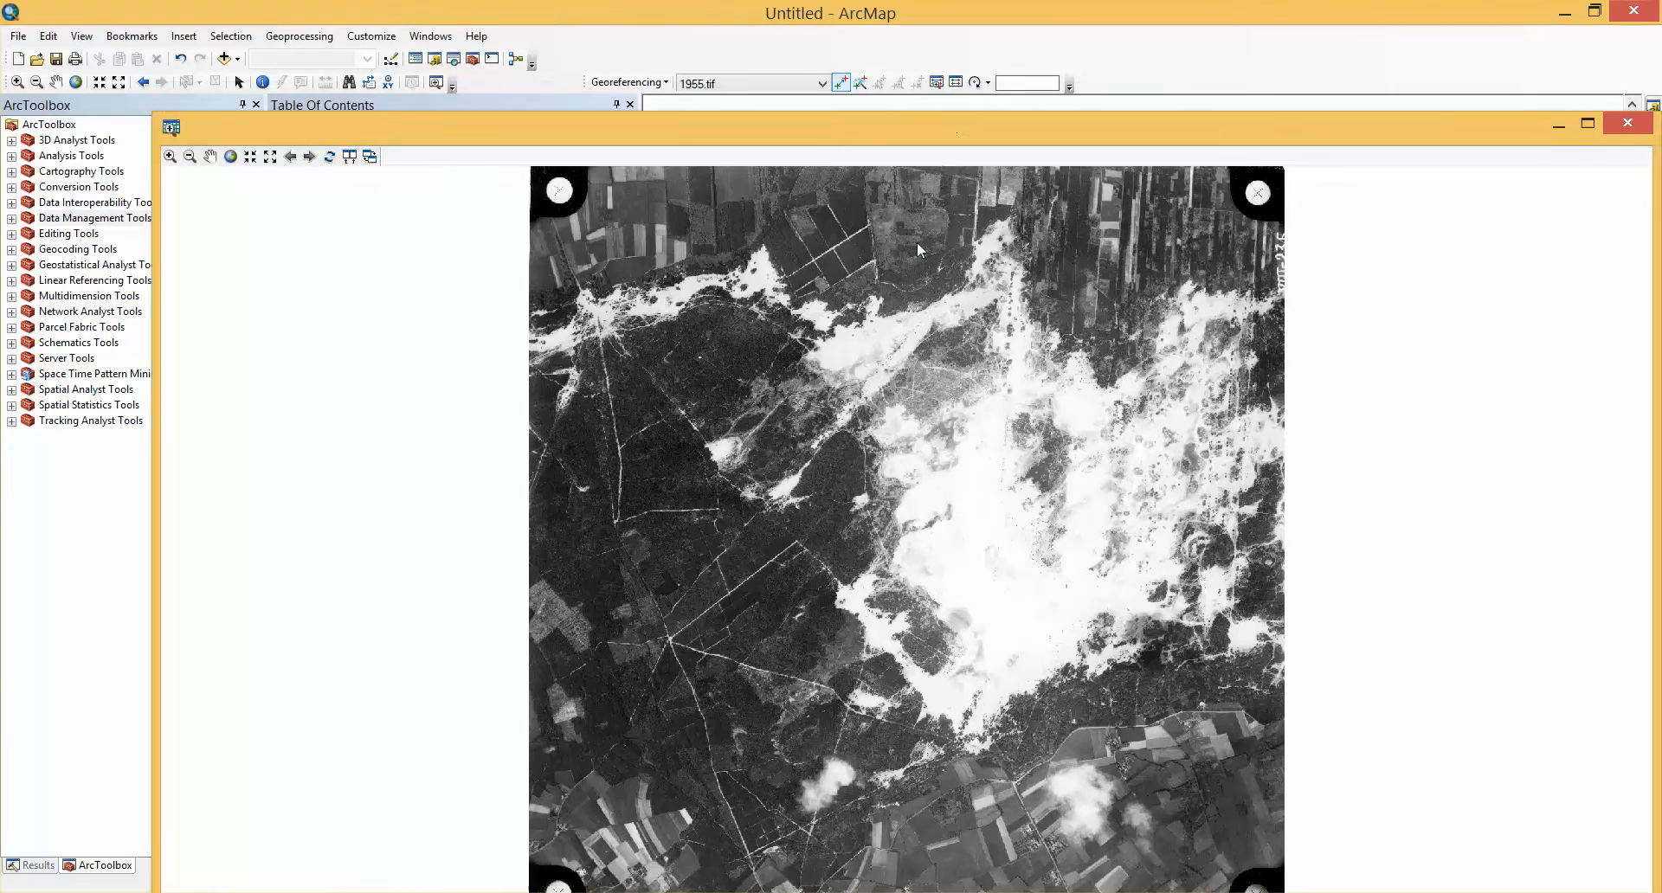
pyautogui.moveTo(957, 129); pyautogui.dragTo(860, 441)
pyautogui.click(851, 490)
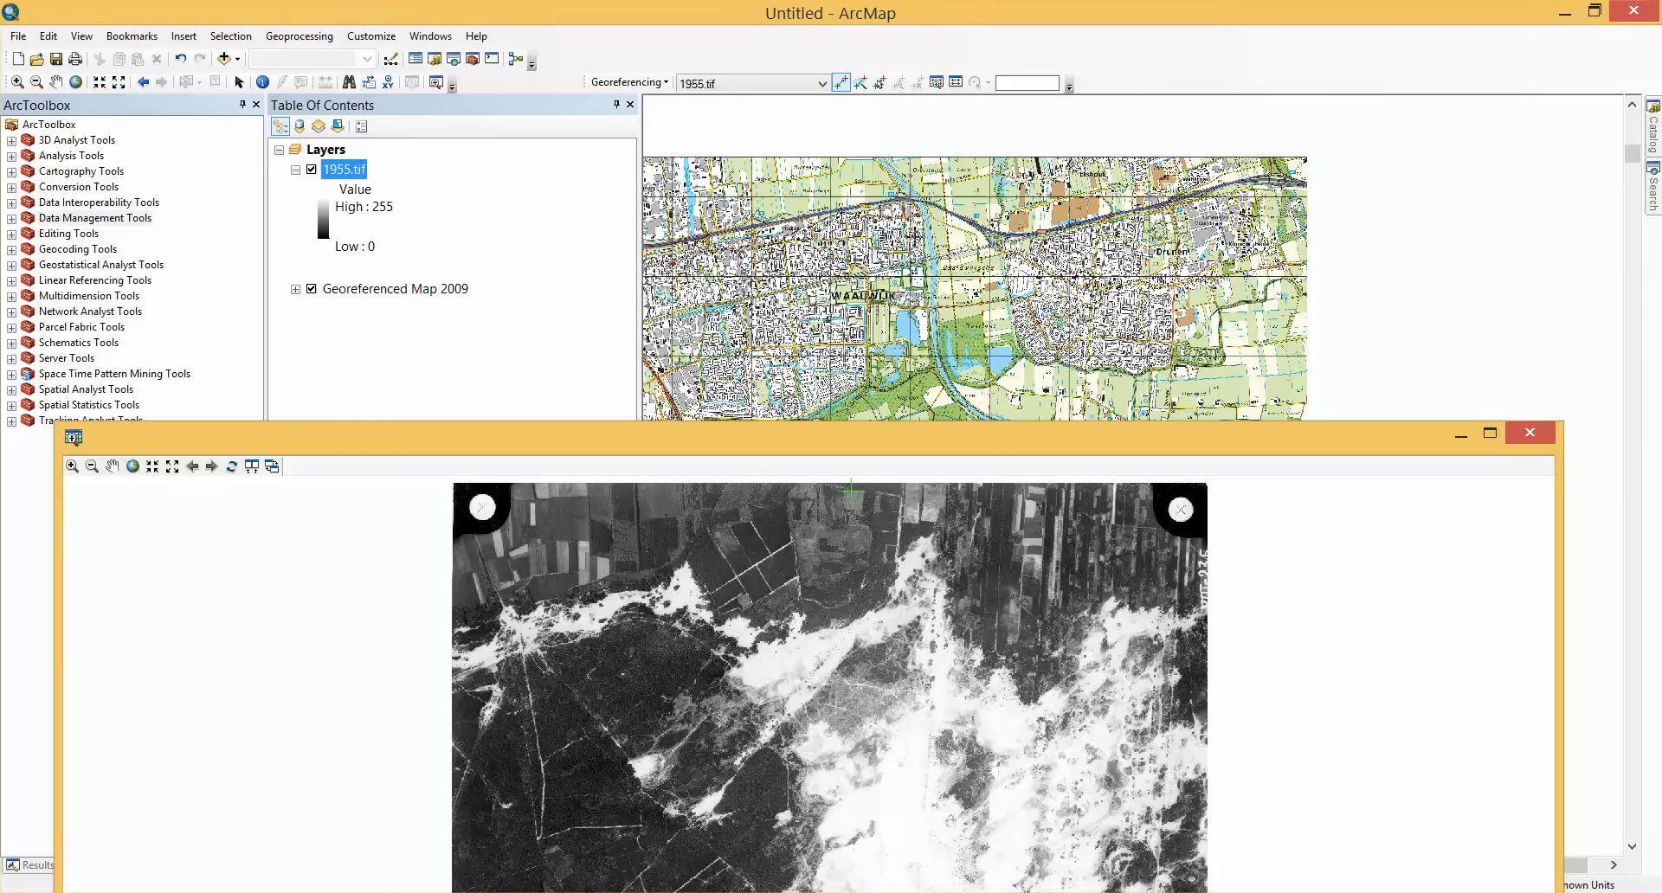
# Step: Compare the 1955 aerial photo in the viewer window with the 2009 map to look for matching landmarks
pyautogui.moveTo(986, 434); pyautogui.dragTo(1006, 587)
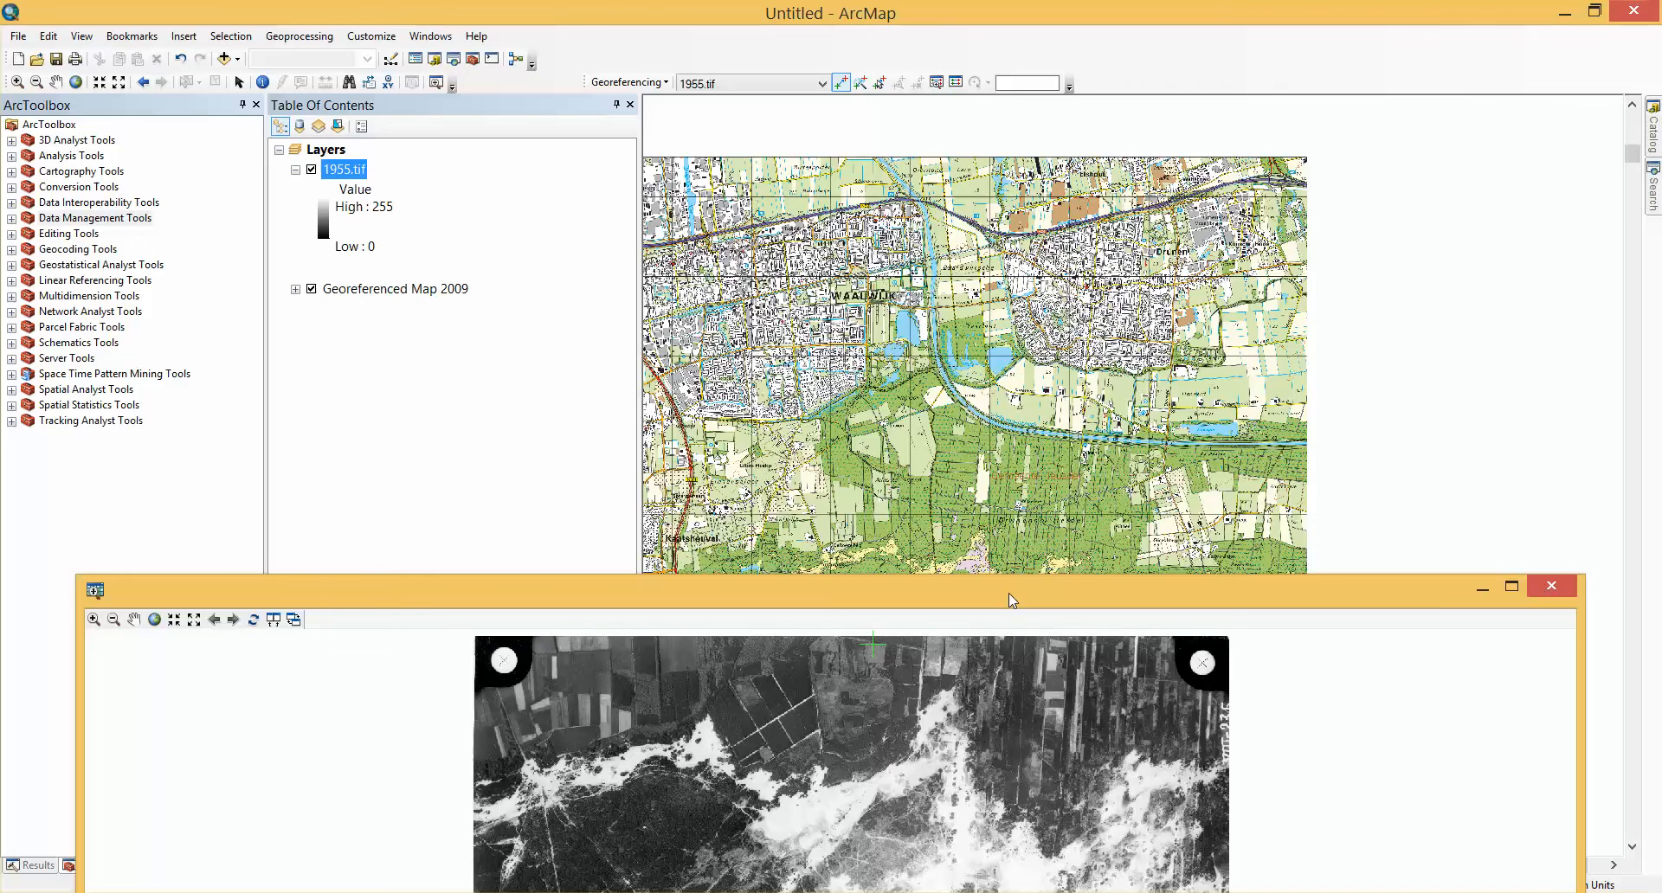
pyautogui.moveTo(1009, 593); pyautogui.dragTo(1021, 127)
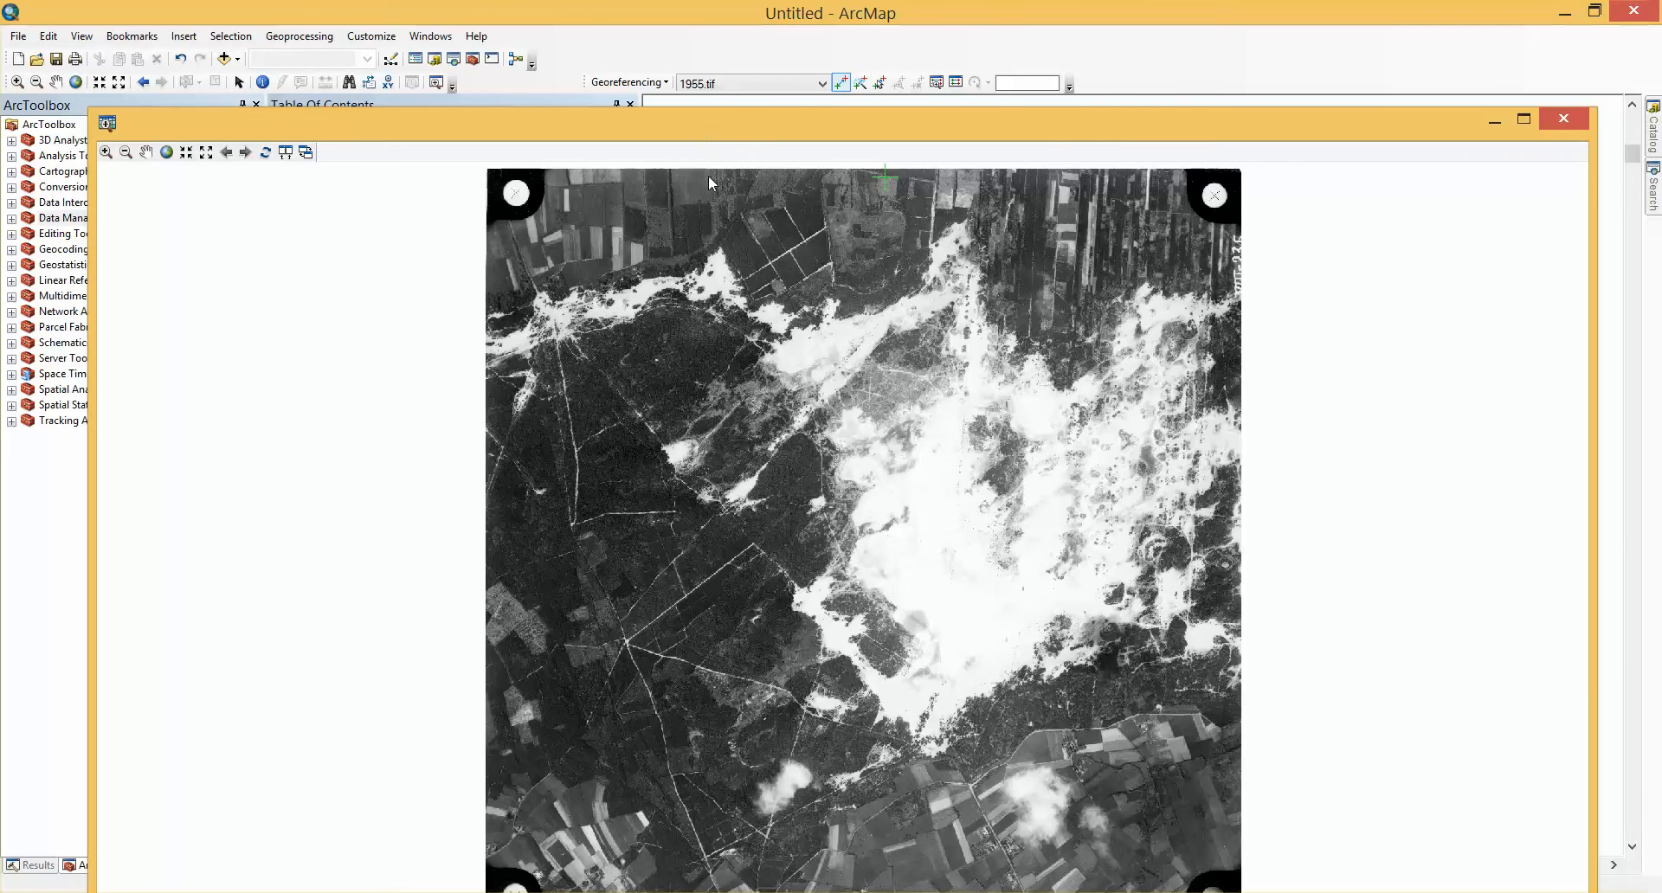
pyautogui.moveTo(704, 128); pyautogui.dragTo(744, 584)
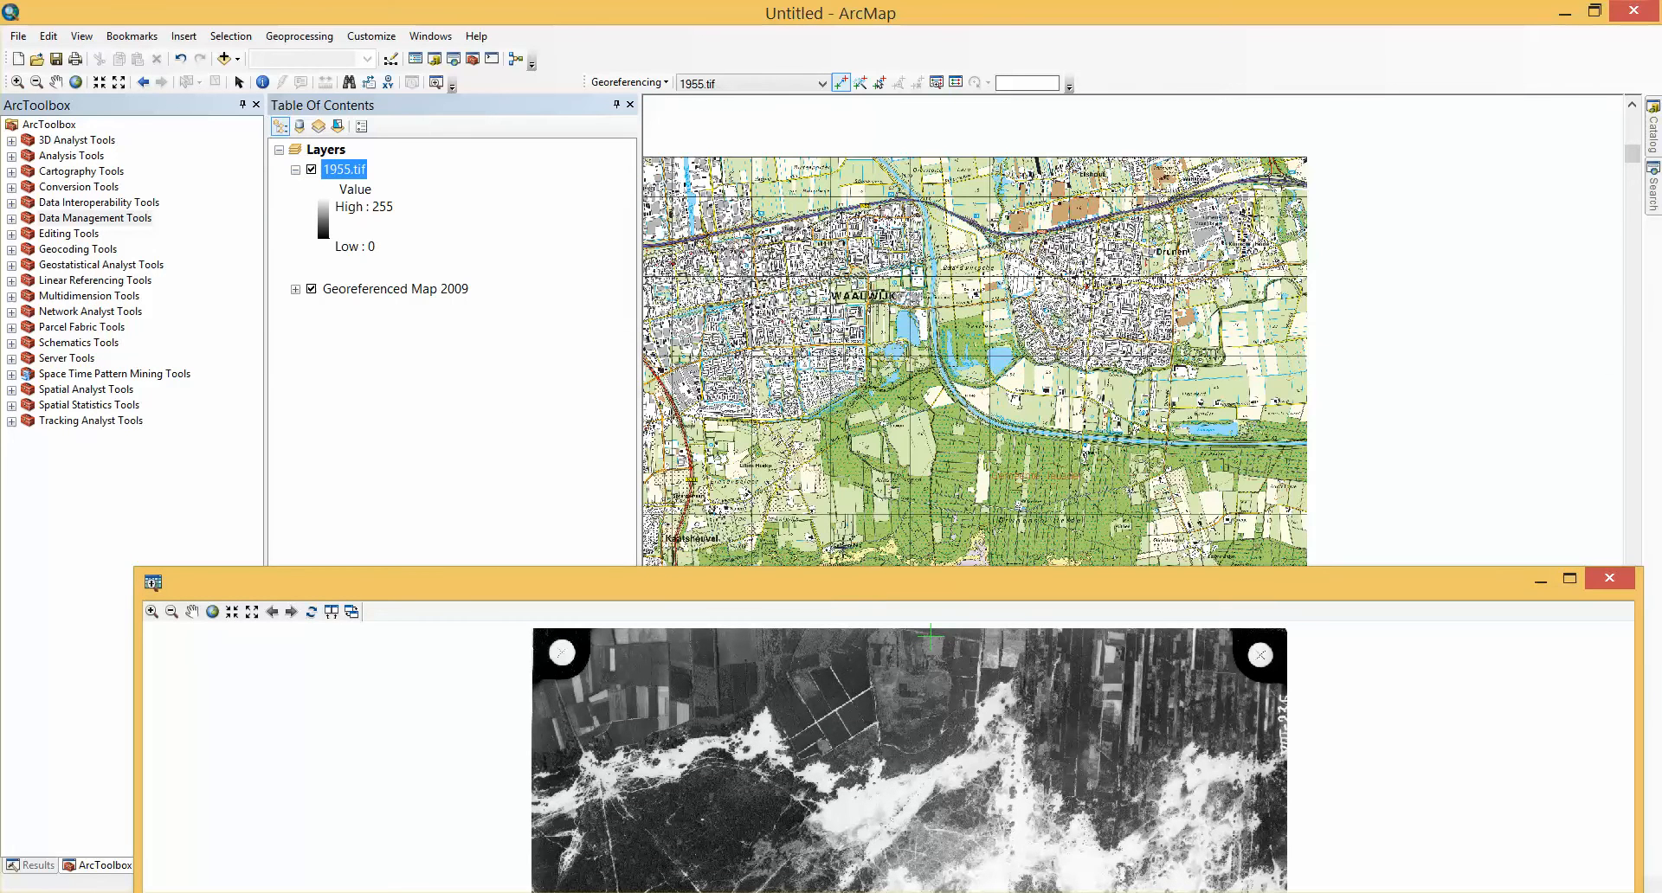
pyautogui.moveTo(850, 584); pyautogui.dragTo(765, 294)
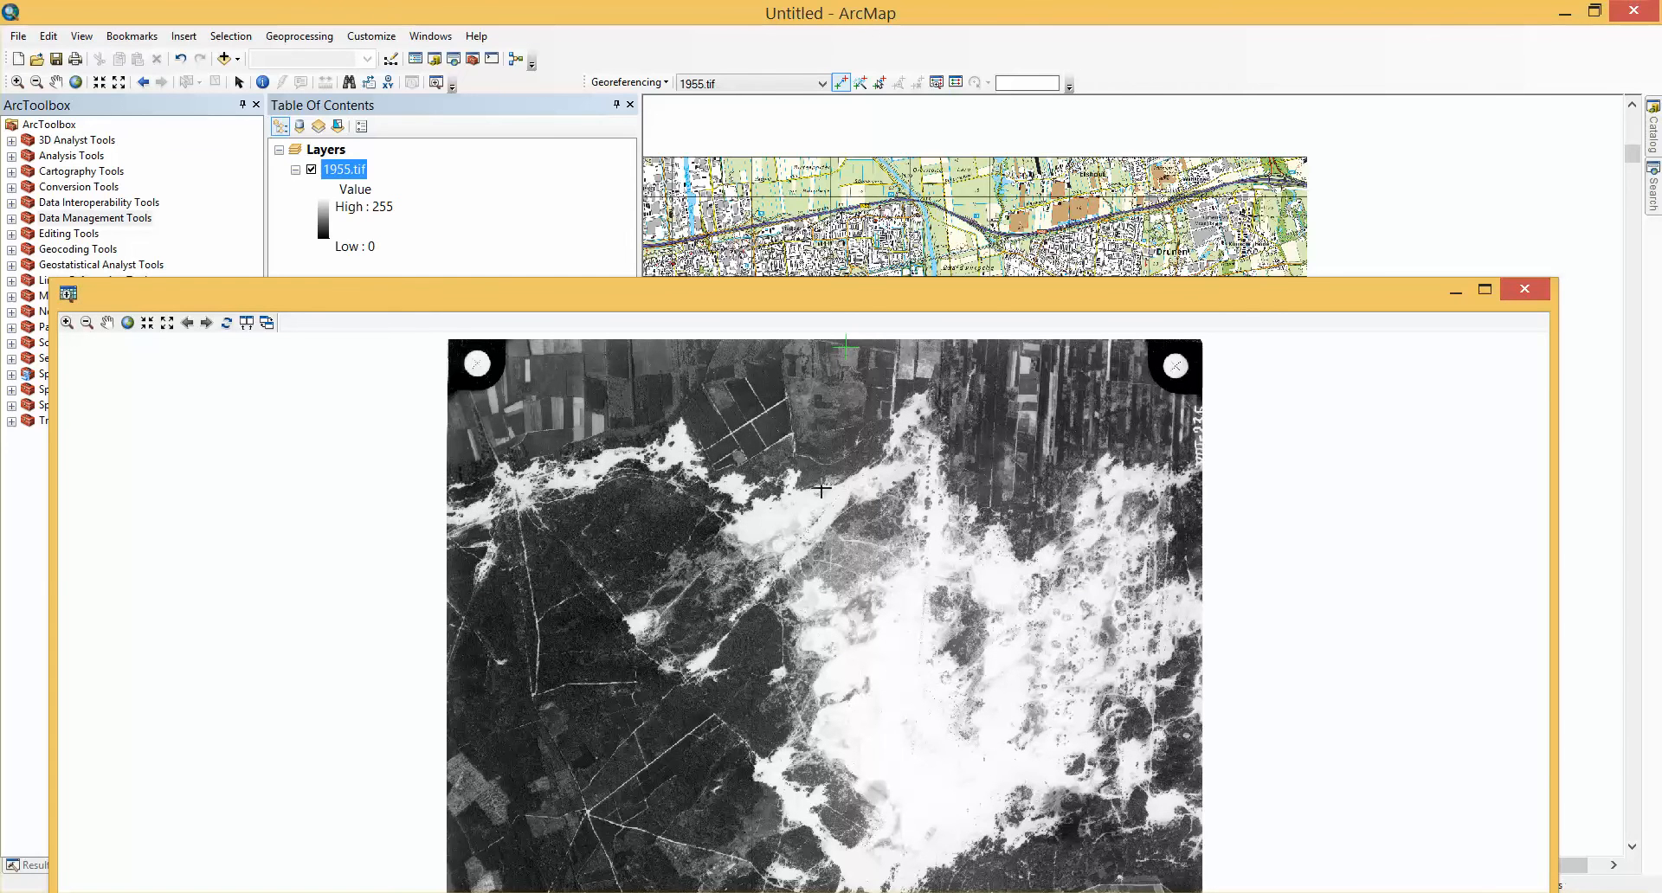
pyautogui.moveTo(807, 295); pyautogui.dragTo(784, 108)
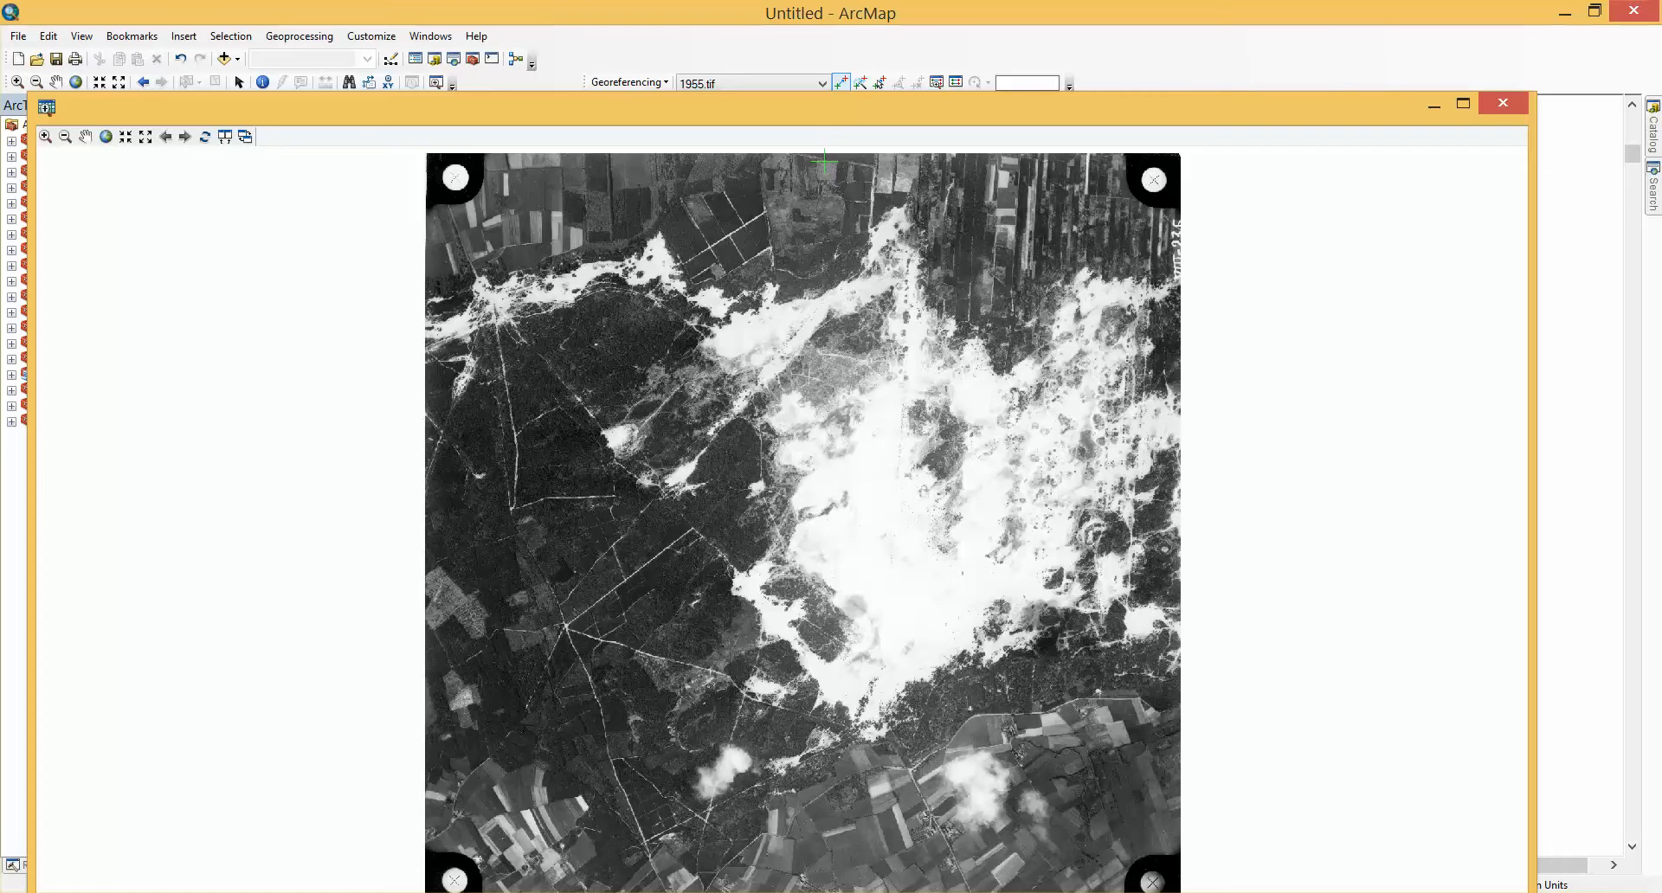
pyautogui.moveTo(824, 121); pyautogui.dragTo(849, 771)
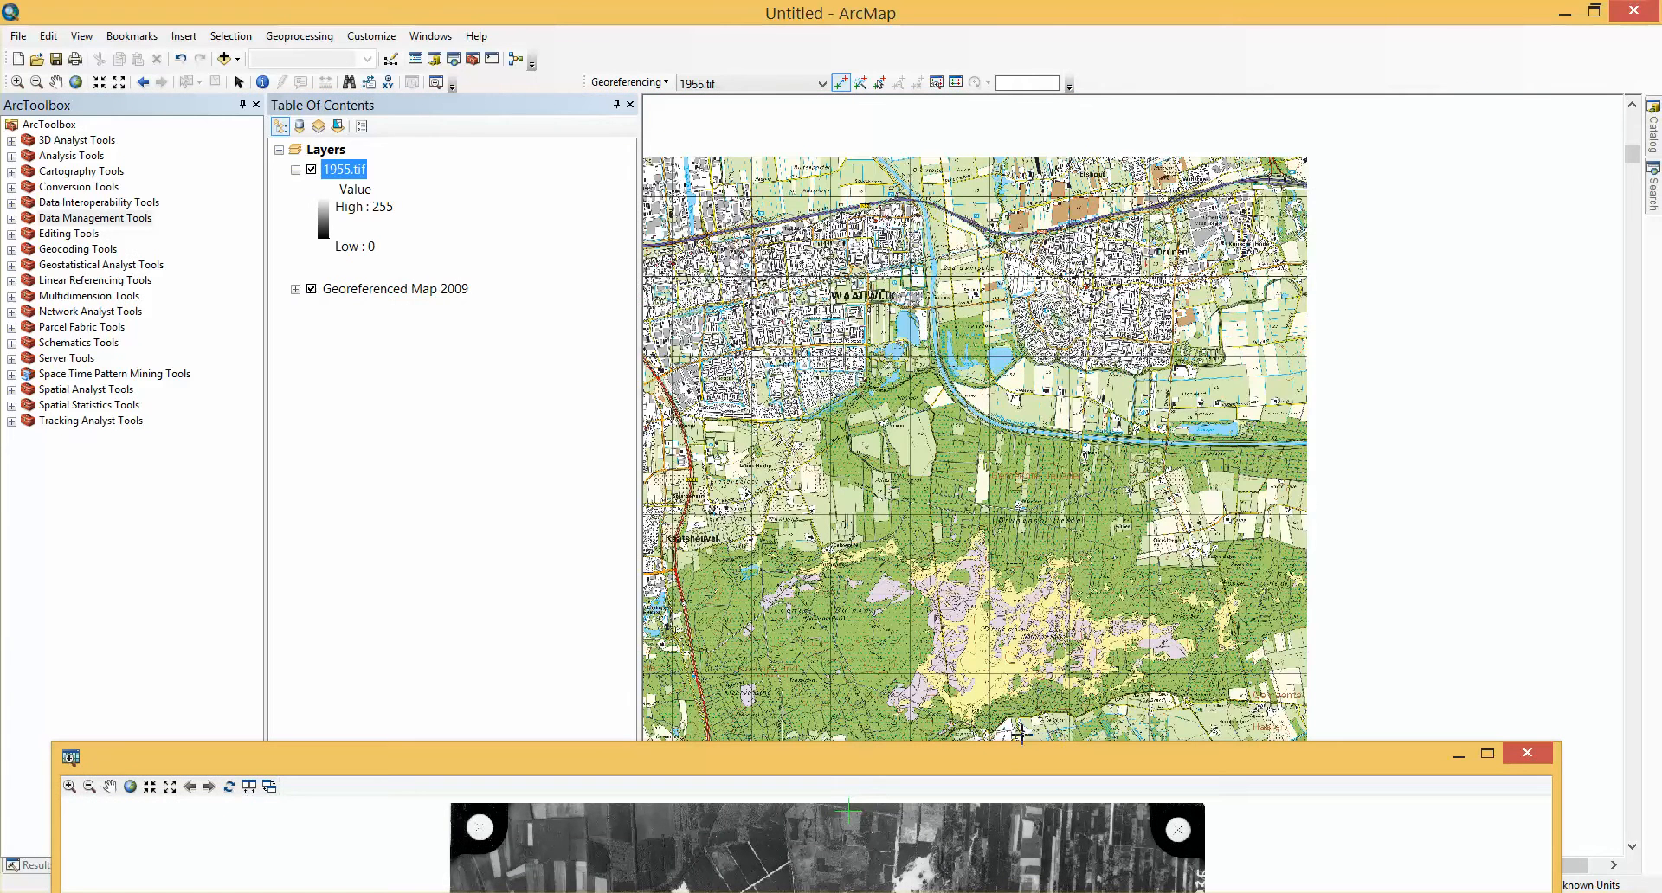
pyautogui.moveTo(978, 757); pyautogui.dragTo(1066, 279)
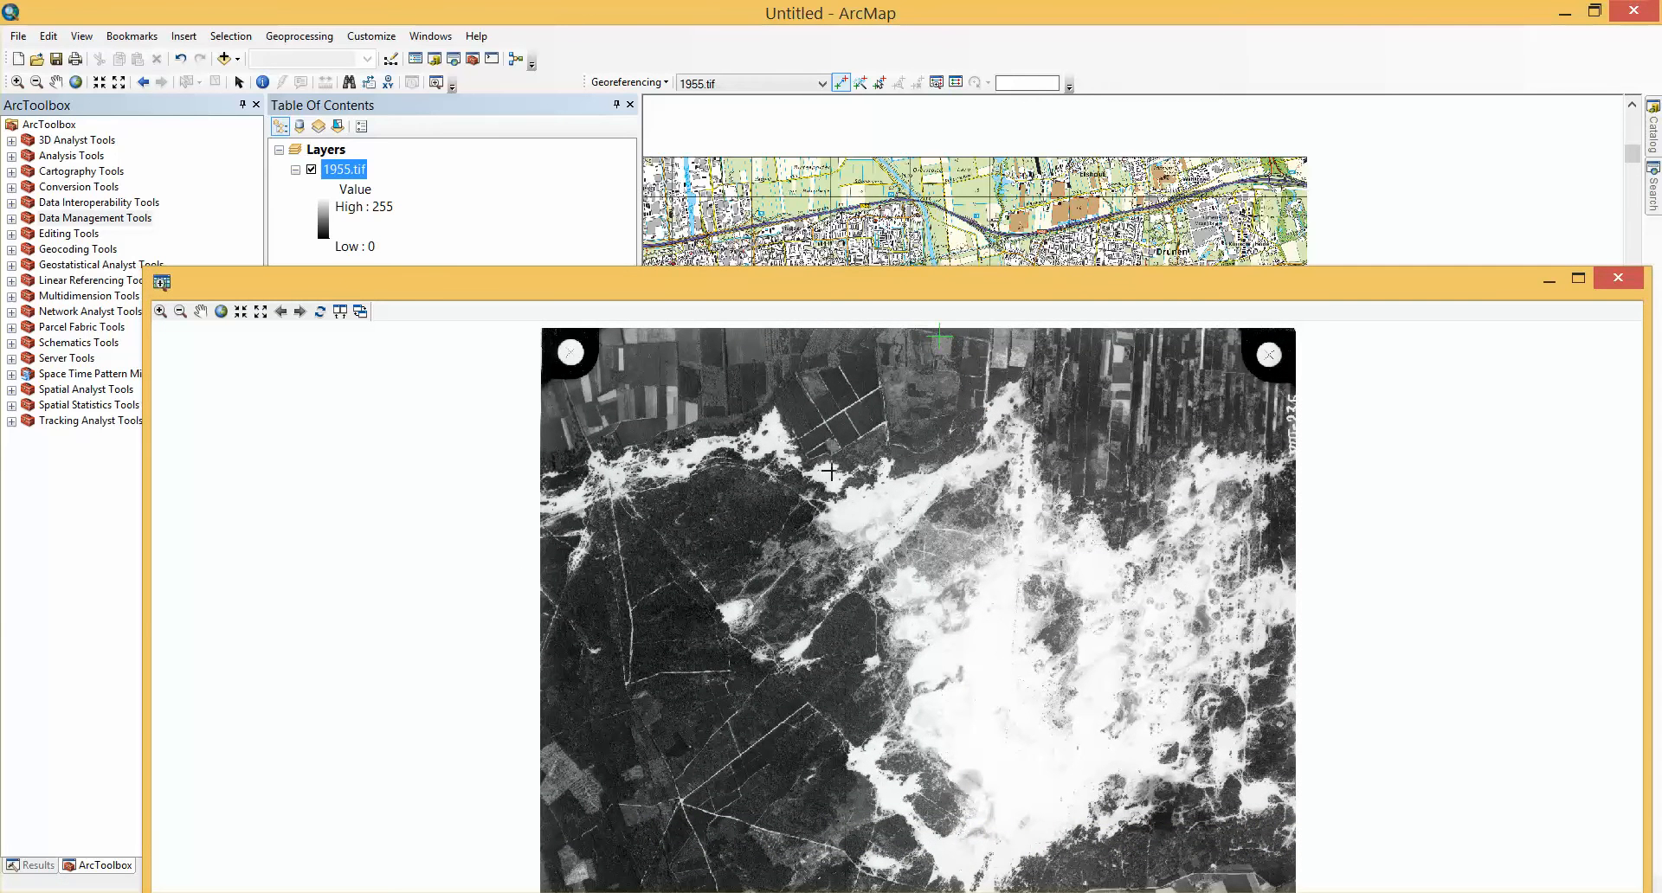
# Step: Link the corner at the southern tip of the 1955 photo's track grid to the matching road junction on the 2009 map
pyautogui.scroll(5, 892, 675)
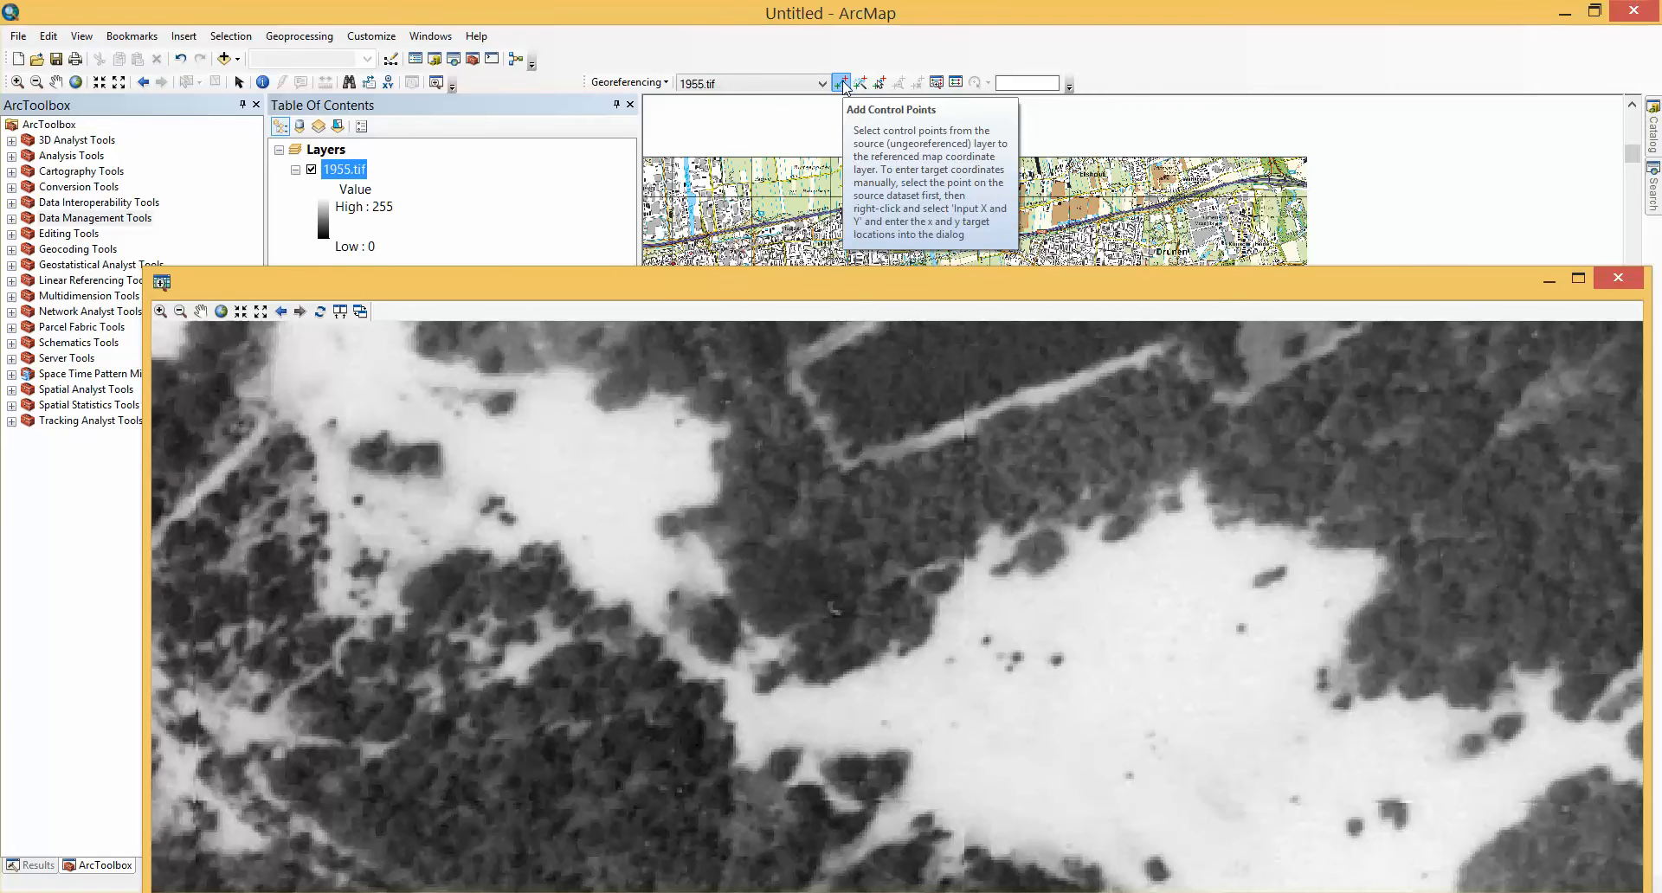
pyautogui.scroll(3, 847, 453)
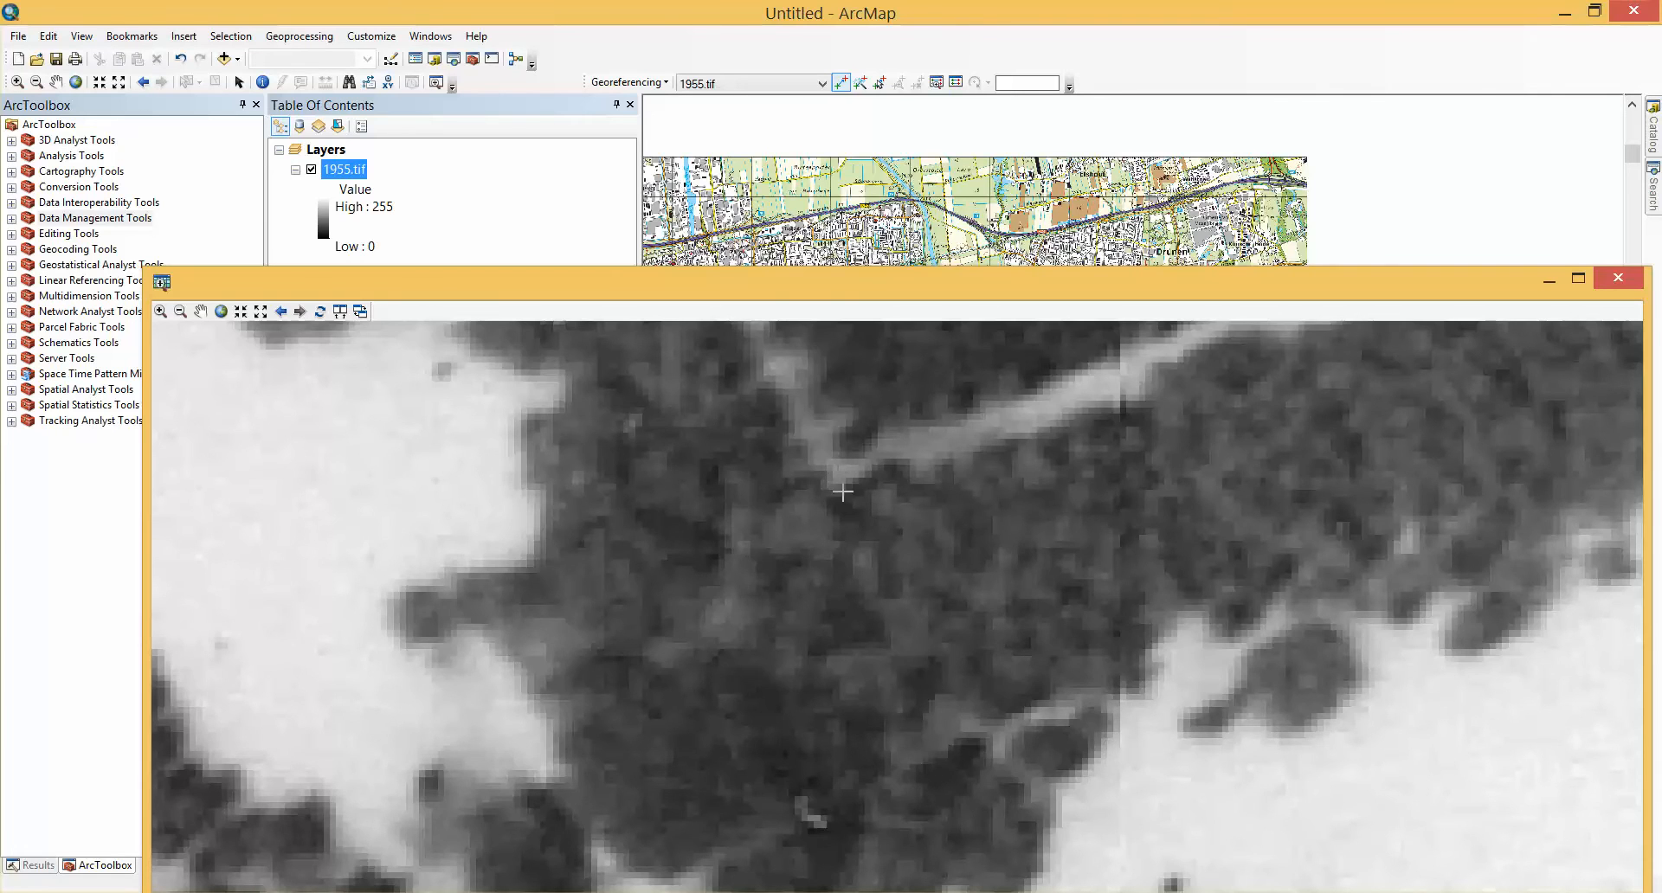
pyautogui.scroll(2, 830, 469)
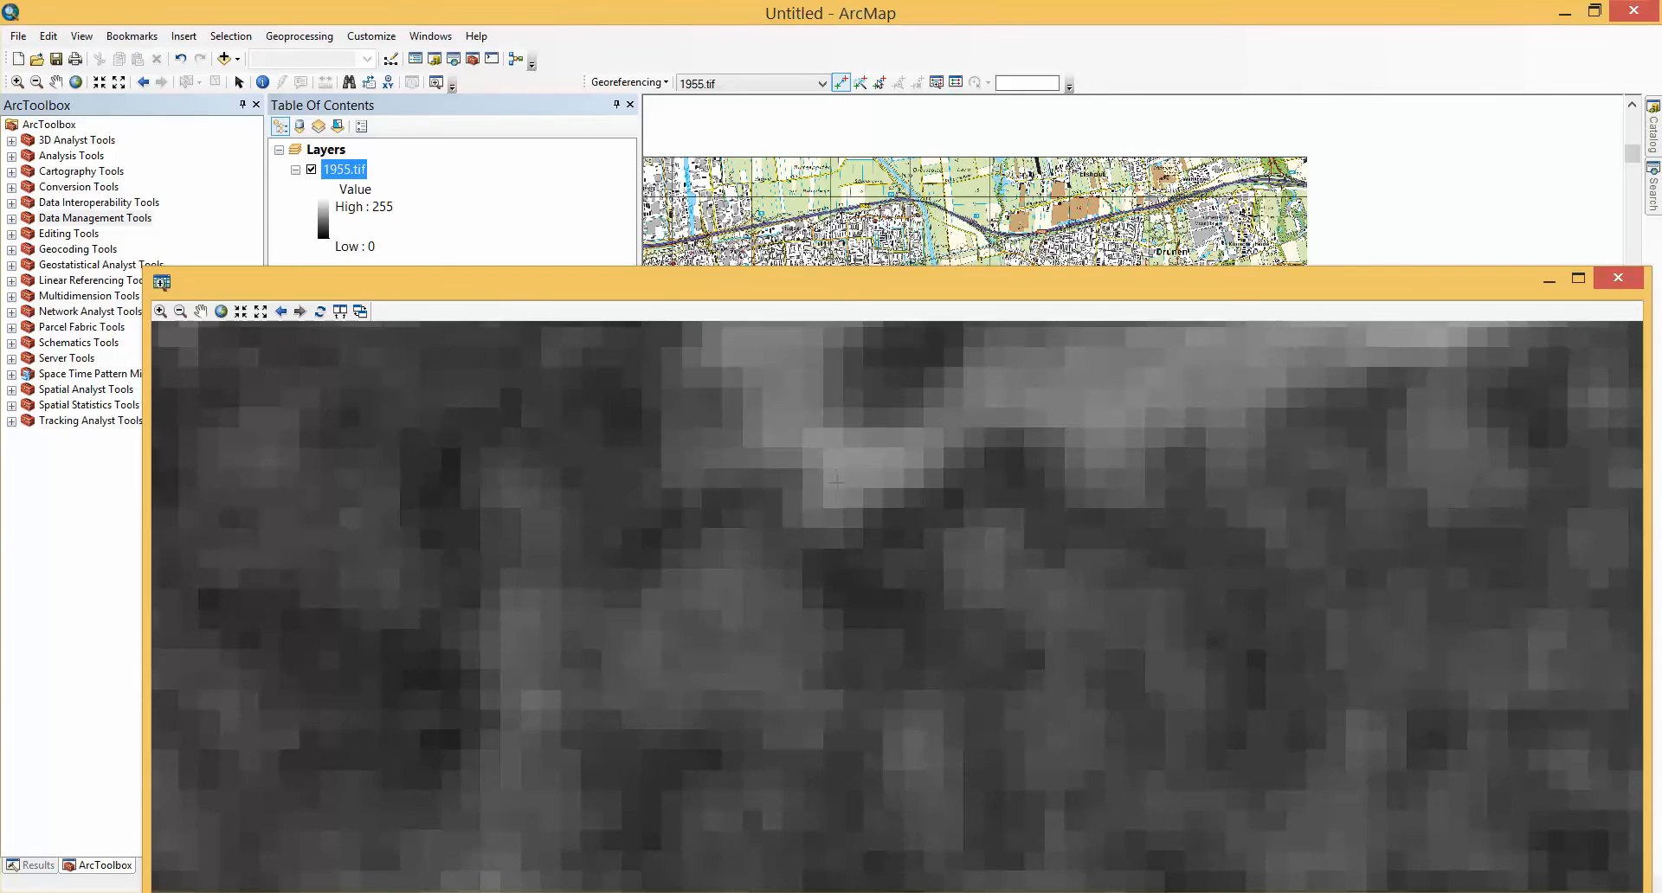
pyautogui.click(837, 479)
pyautogui.moveTo(980, 293); pyautogui.dragTo(930, 678)
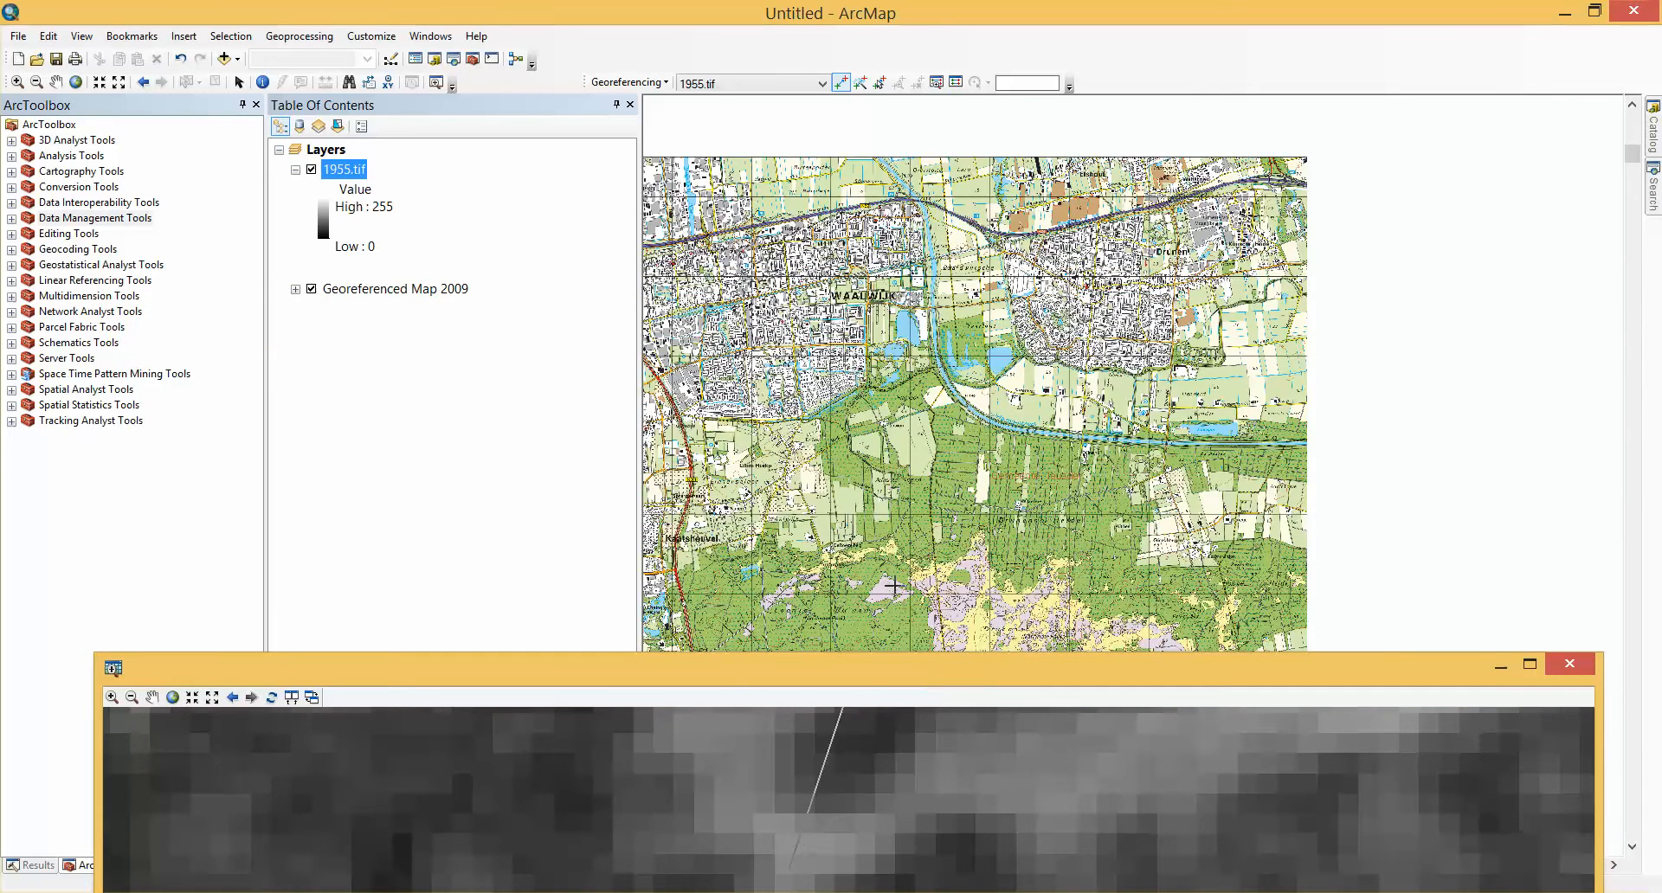
pyautogui.scroll(4, 908, 561)
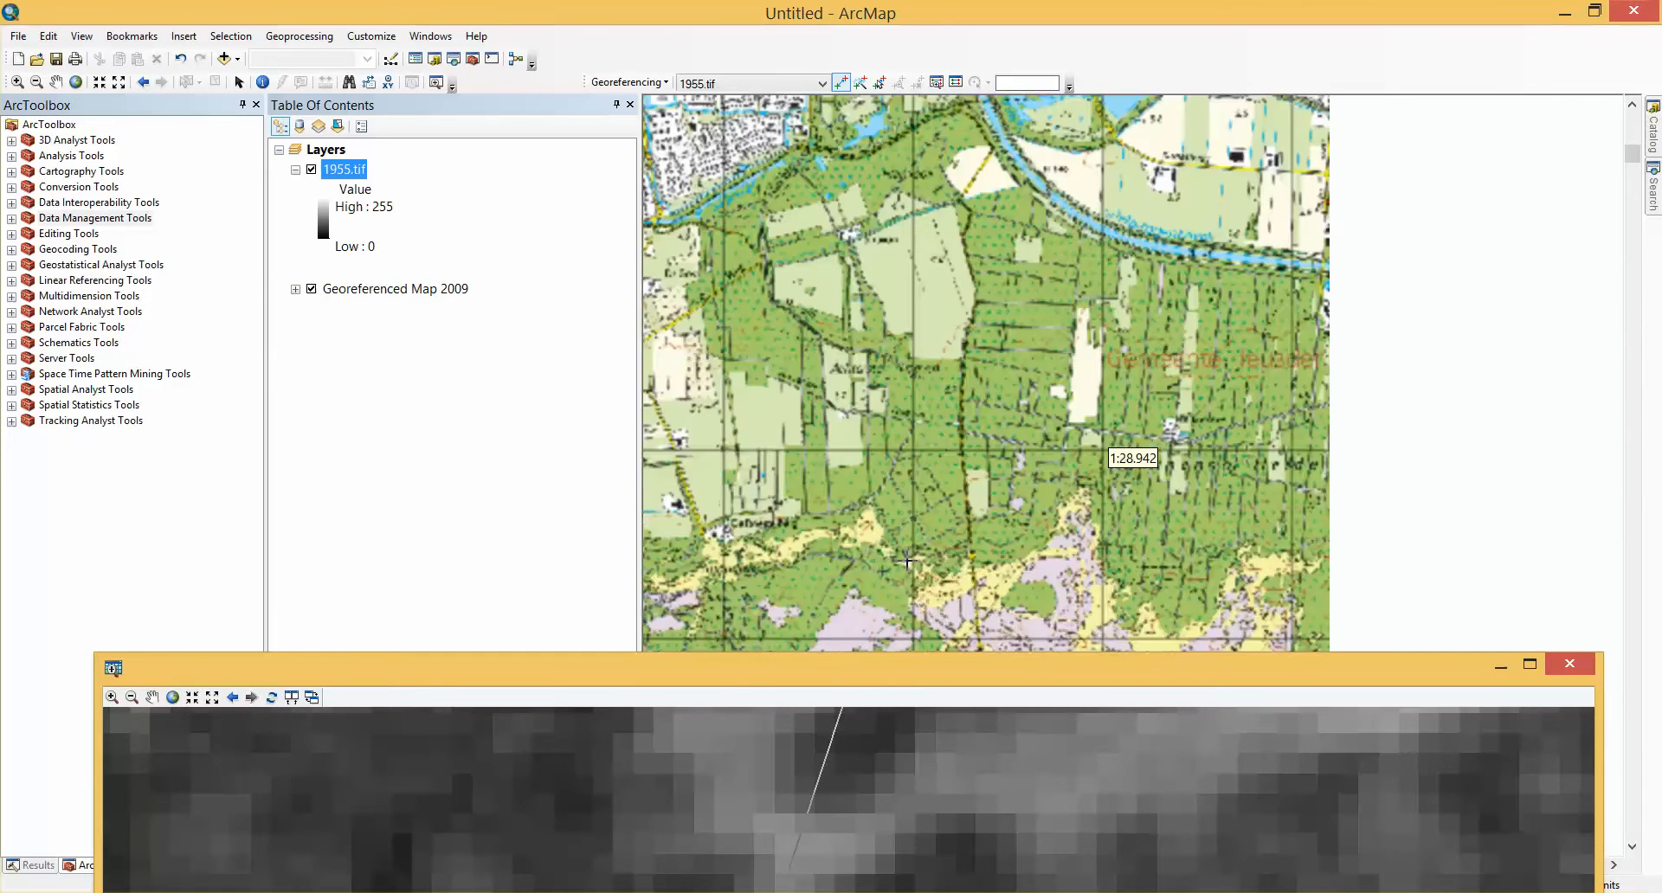
pyautogui.scroll(4, 907, 561)
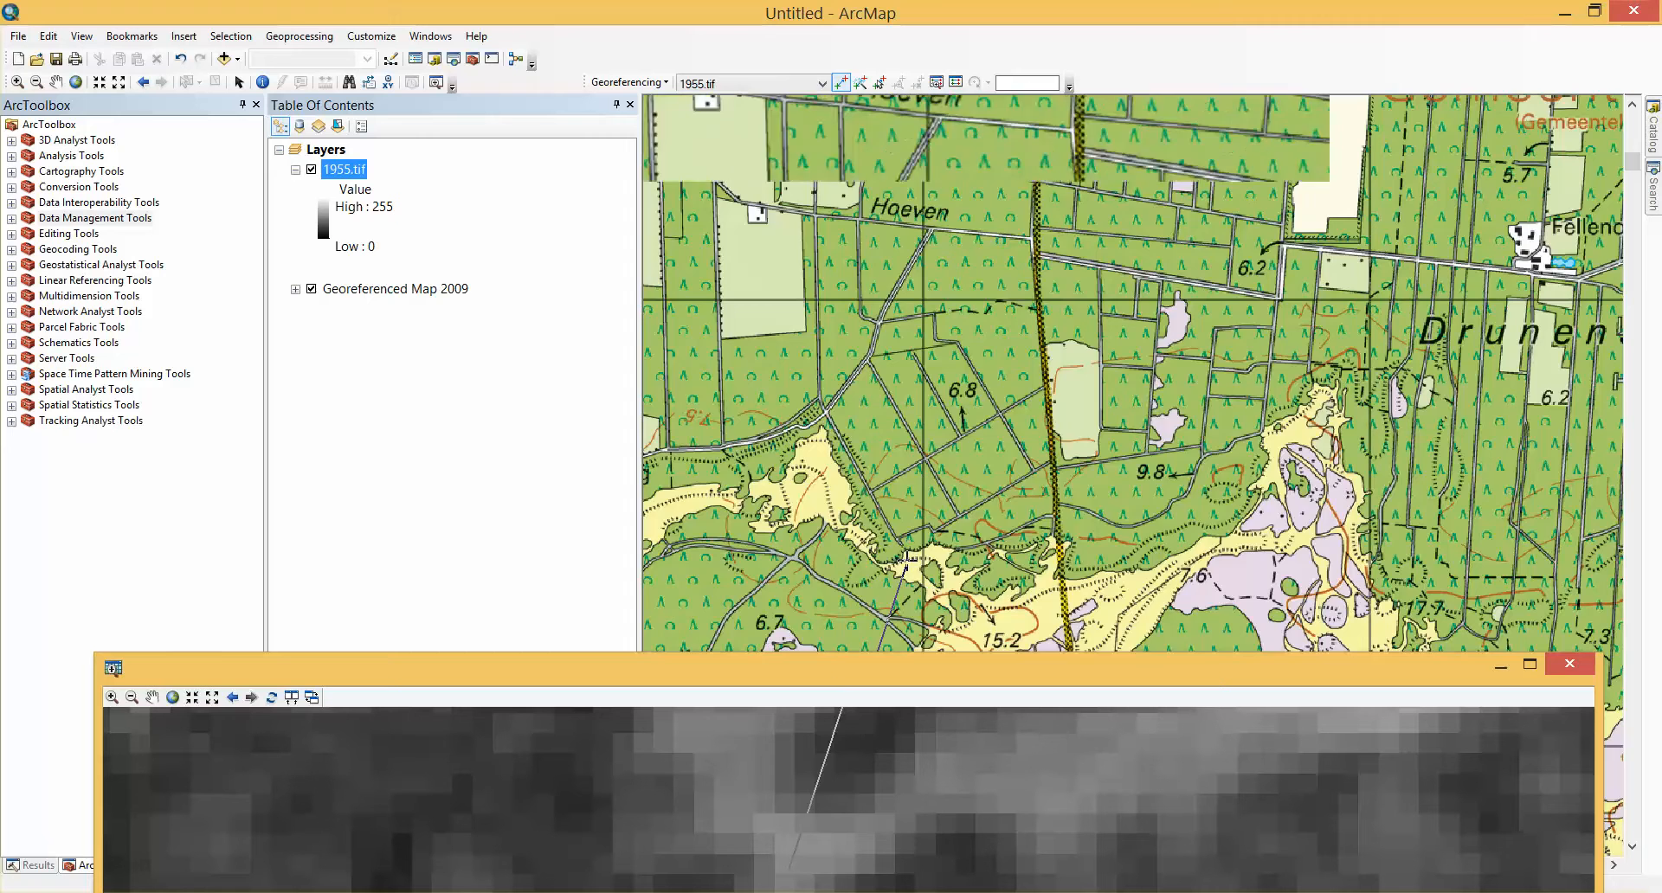
pyautogui.scroll(3, 908, 561)
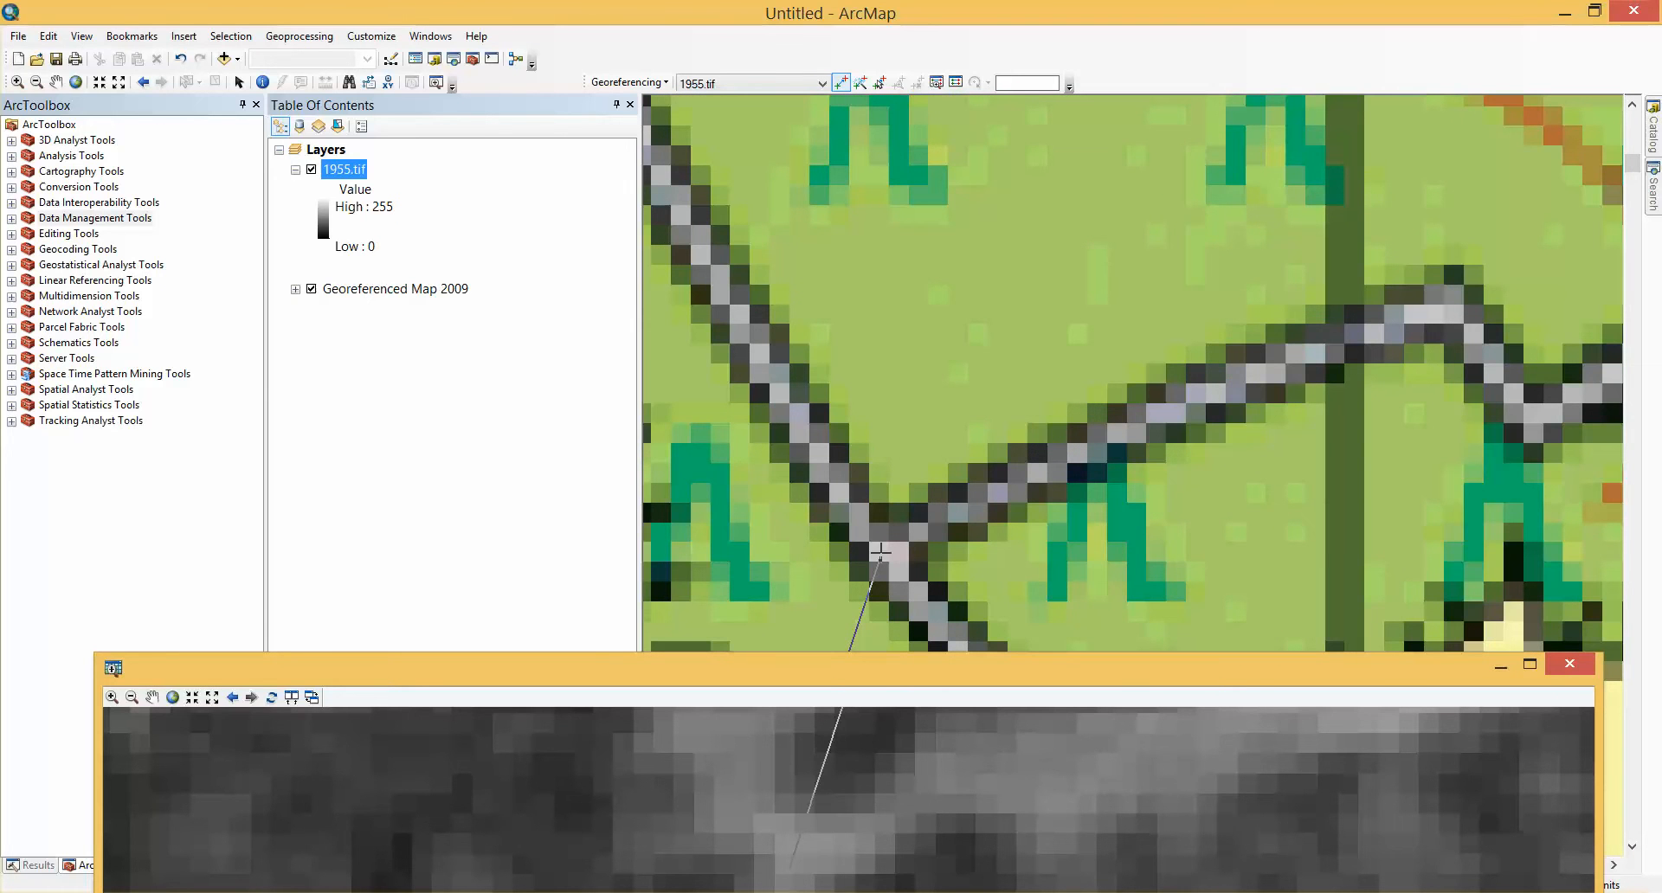
pyautogui.click(881, 551)
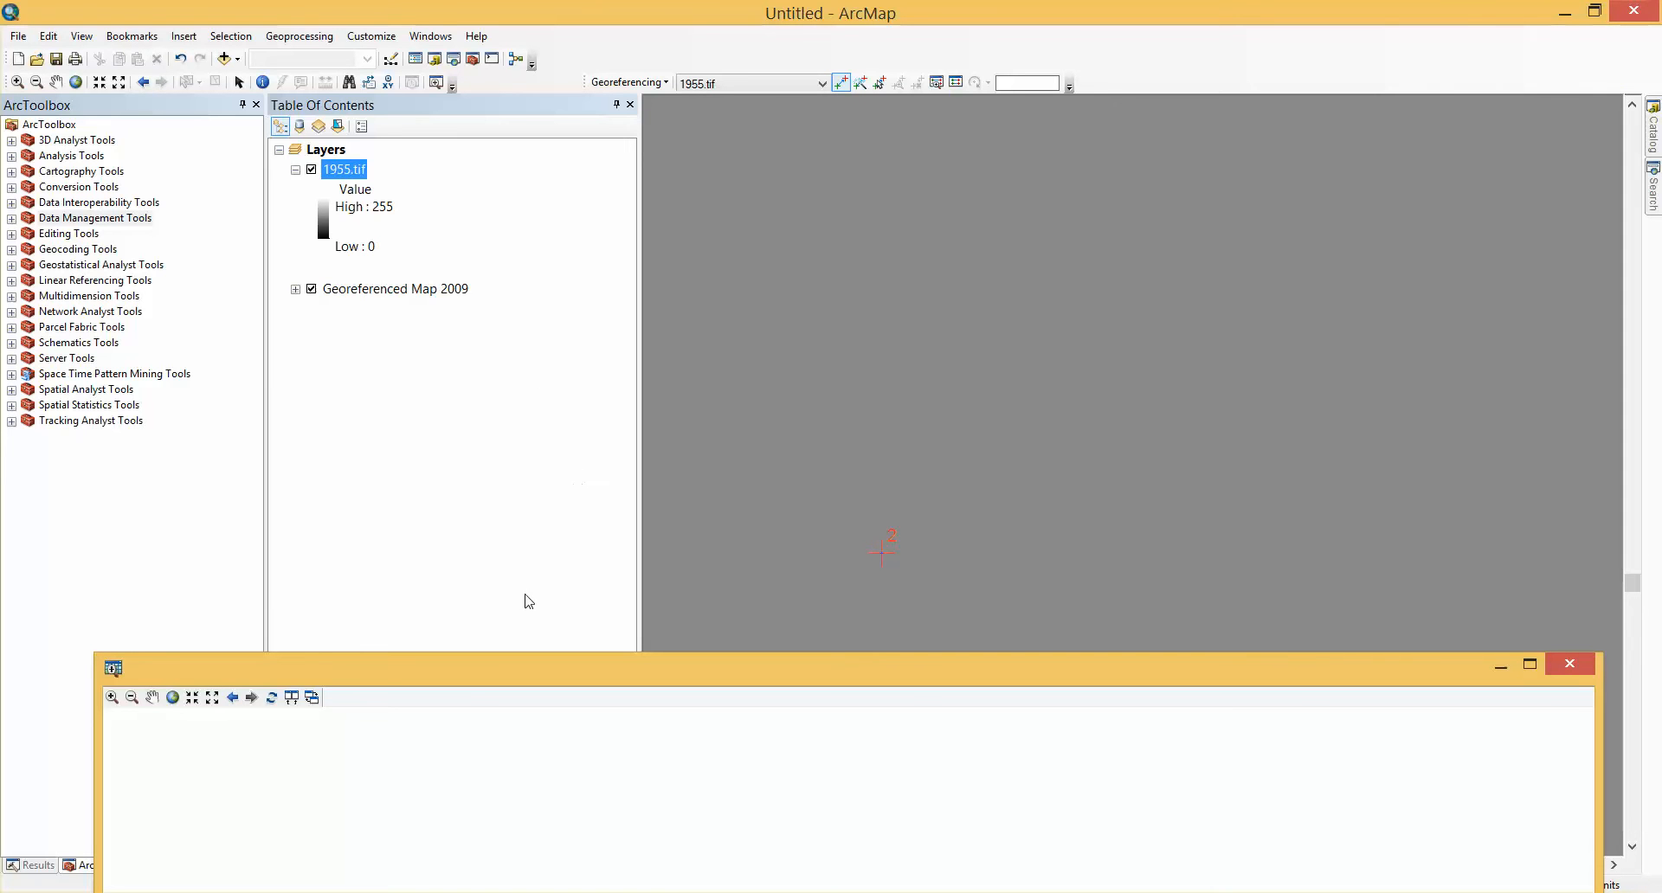
# Step: Show the full 1955 photo in the viewer window and hide the 1955.tif layer in the main map
pyautogui.click(172, 698)
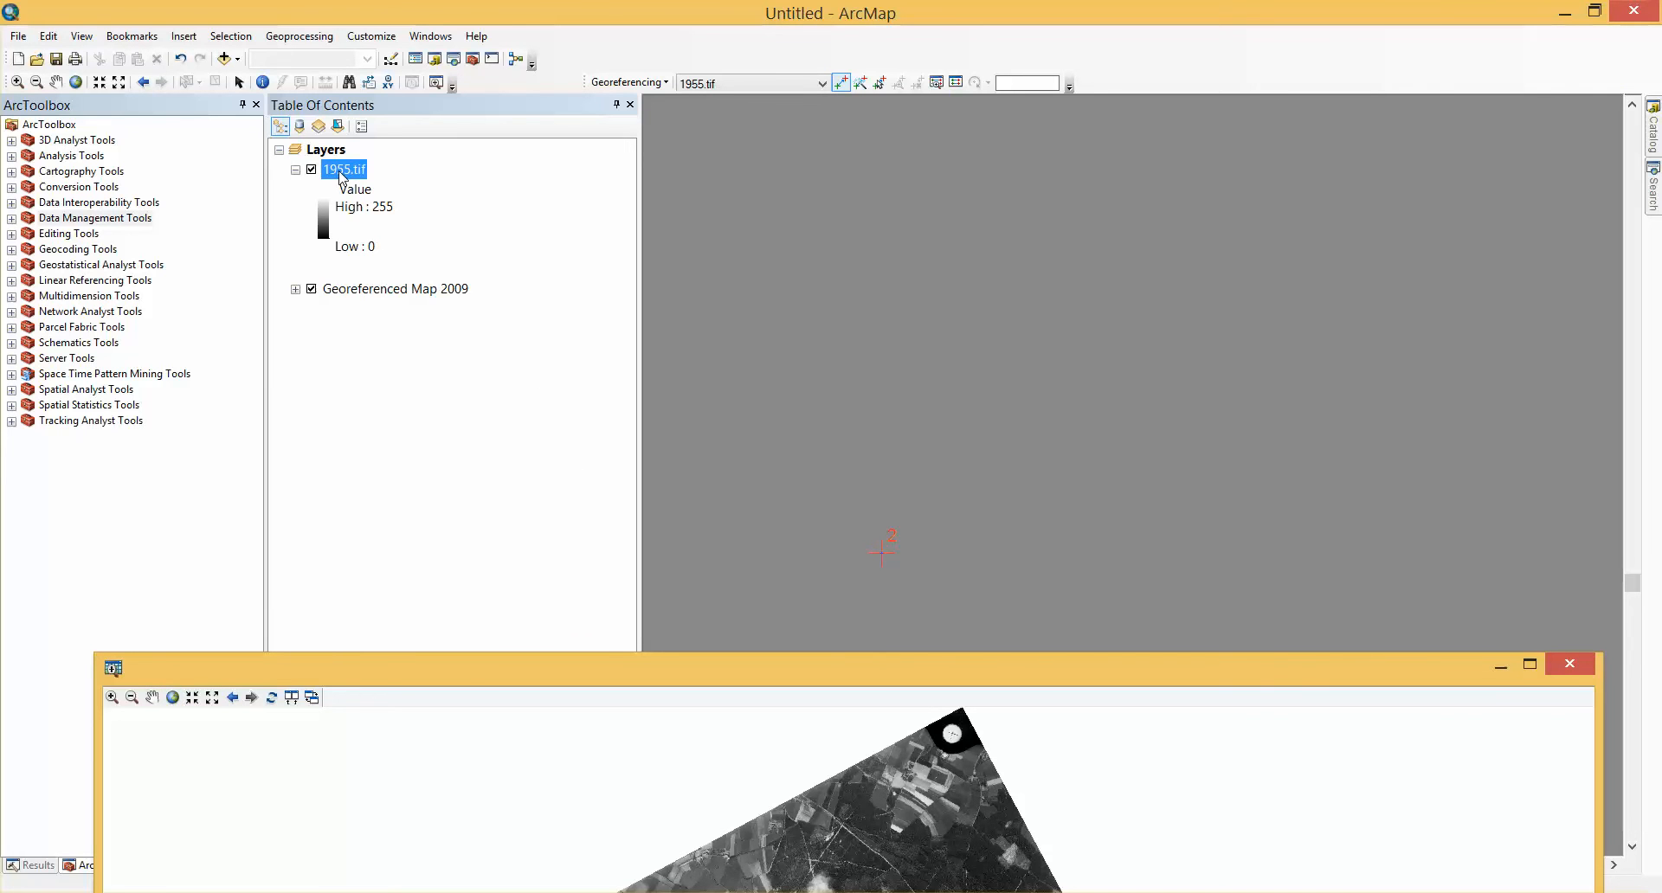
pyautogui.click(312, 169)
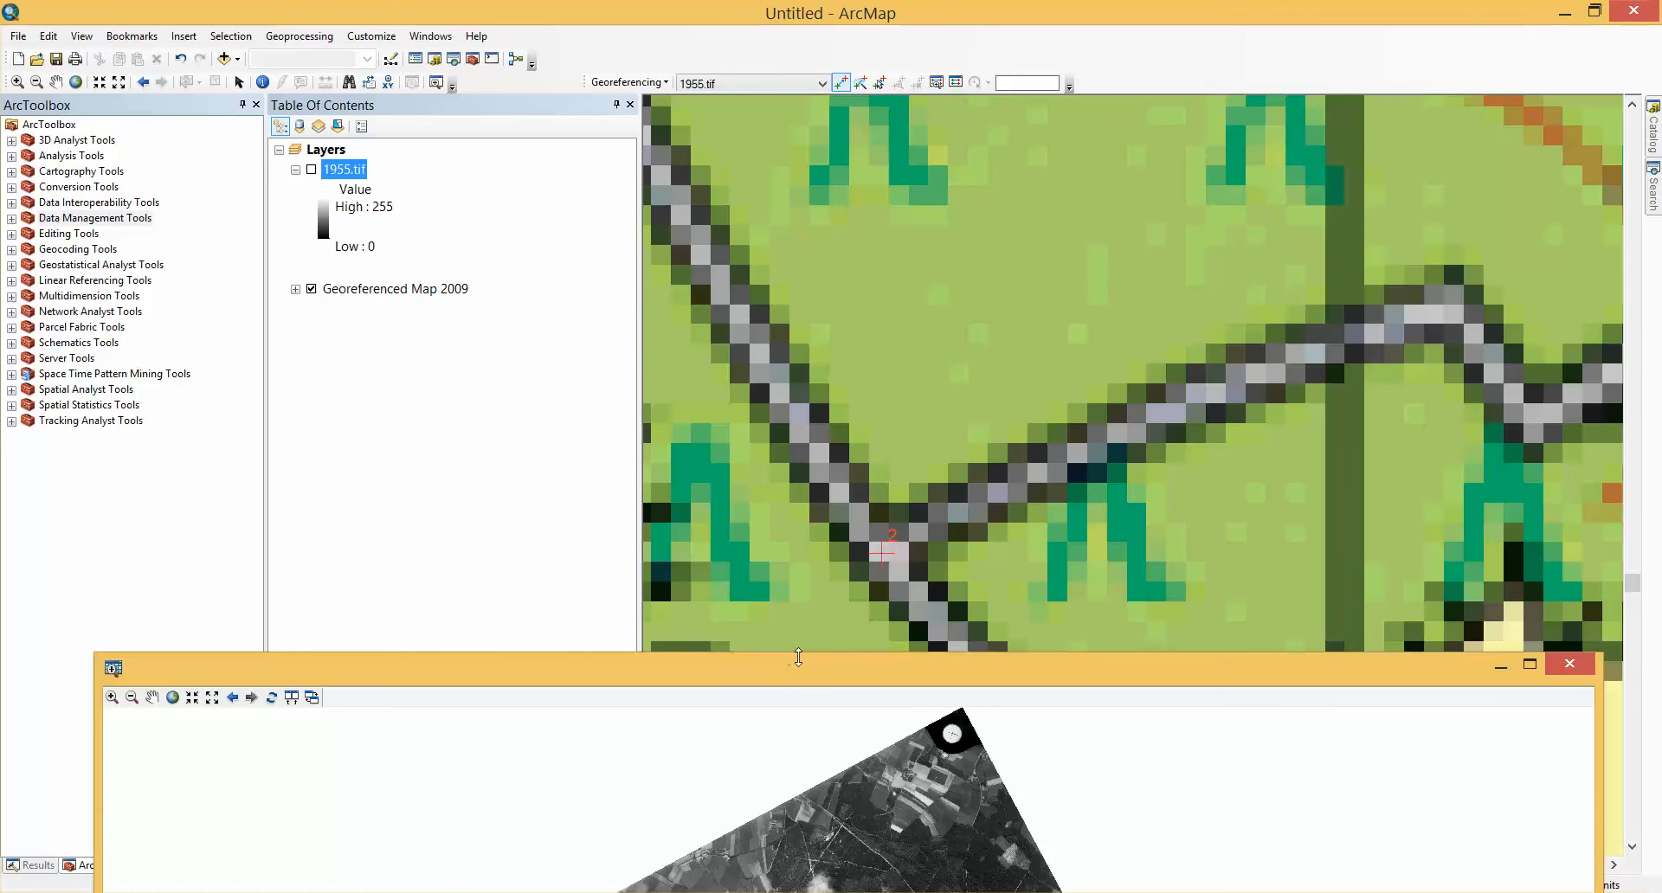
pyautogui.moveTo(802, 667); pyautogui.dragTo(854, 100)
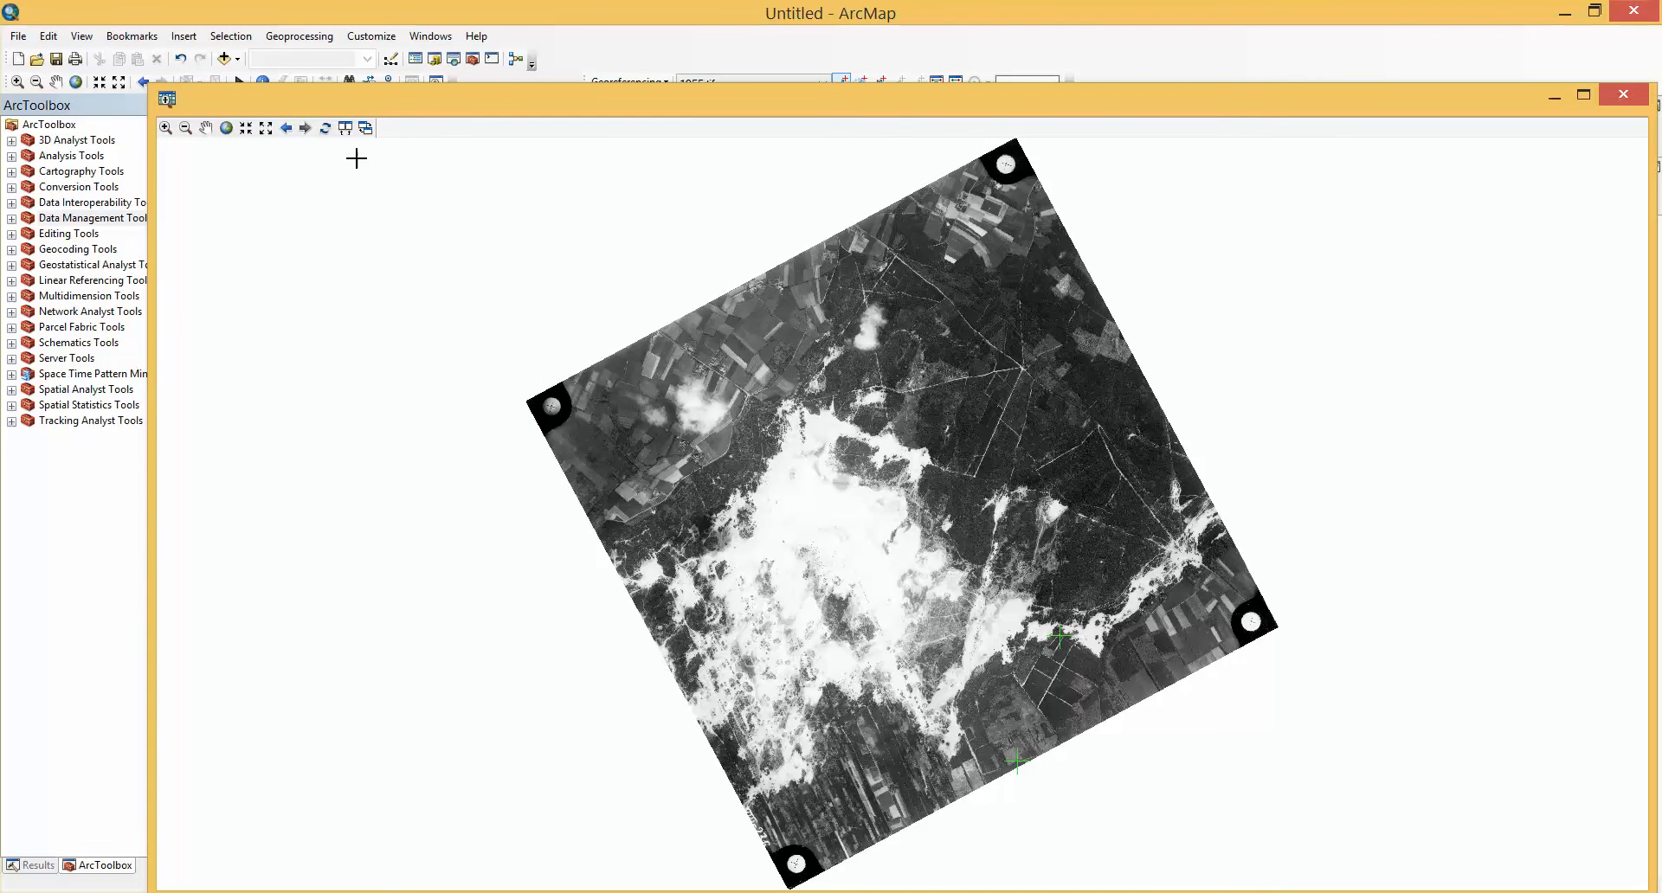
pyautogui.moveTo(786, 141); pyautogui.dragTo(775, 595)
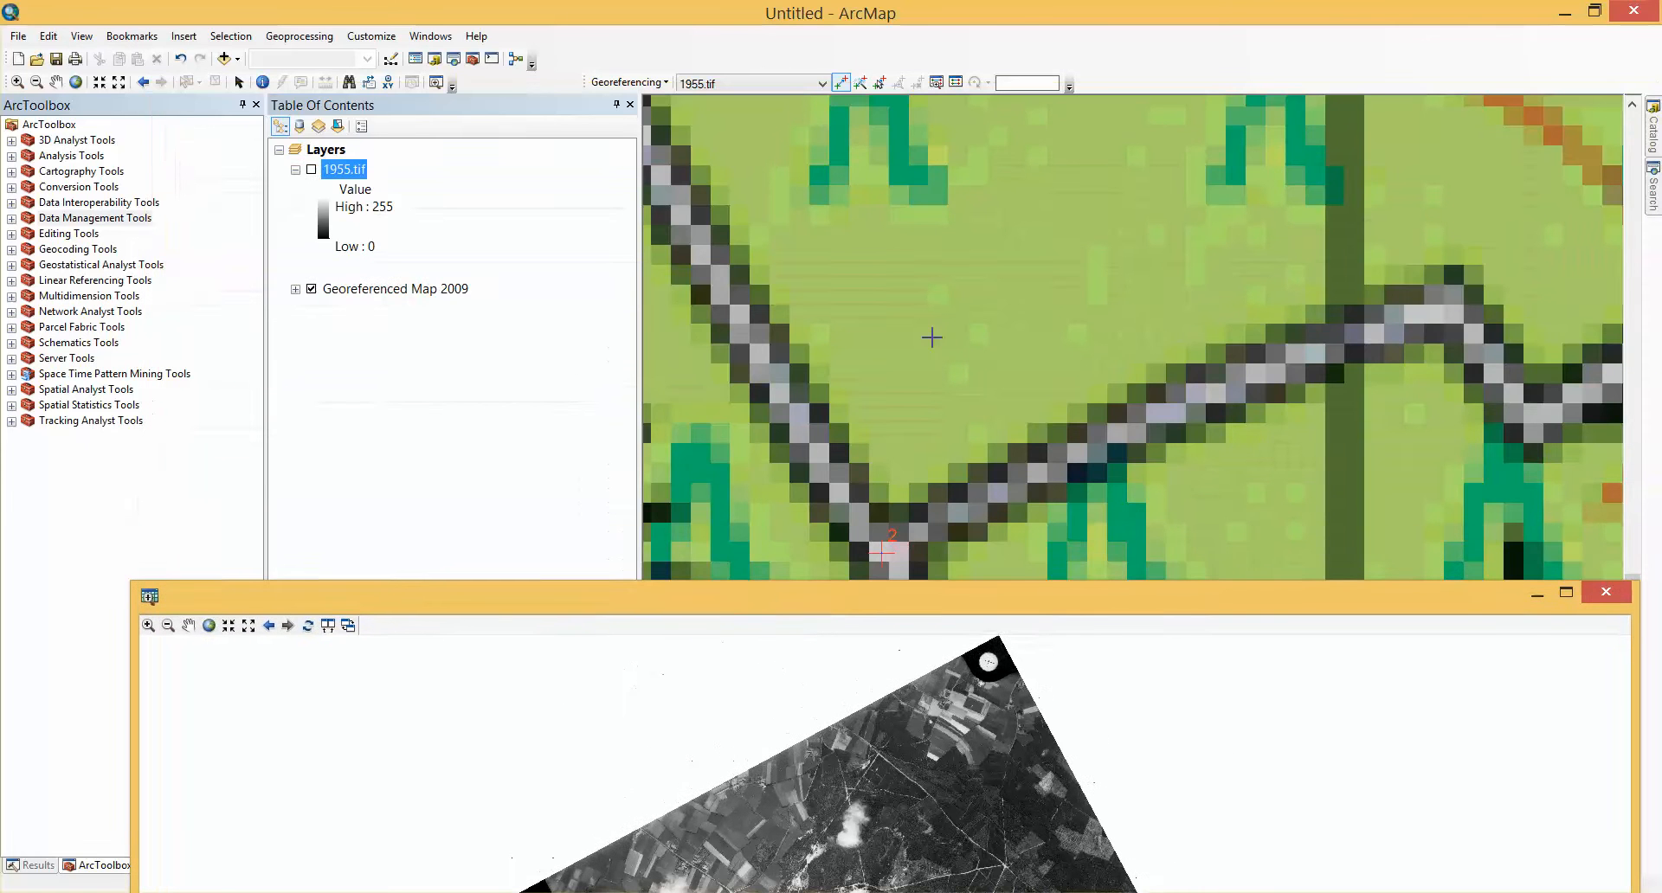
# Step: Delete both control point links of 1955.tif, check the link table for remaining links, and close it
pyautogui.click(956, 82)
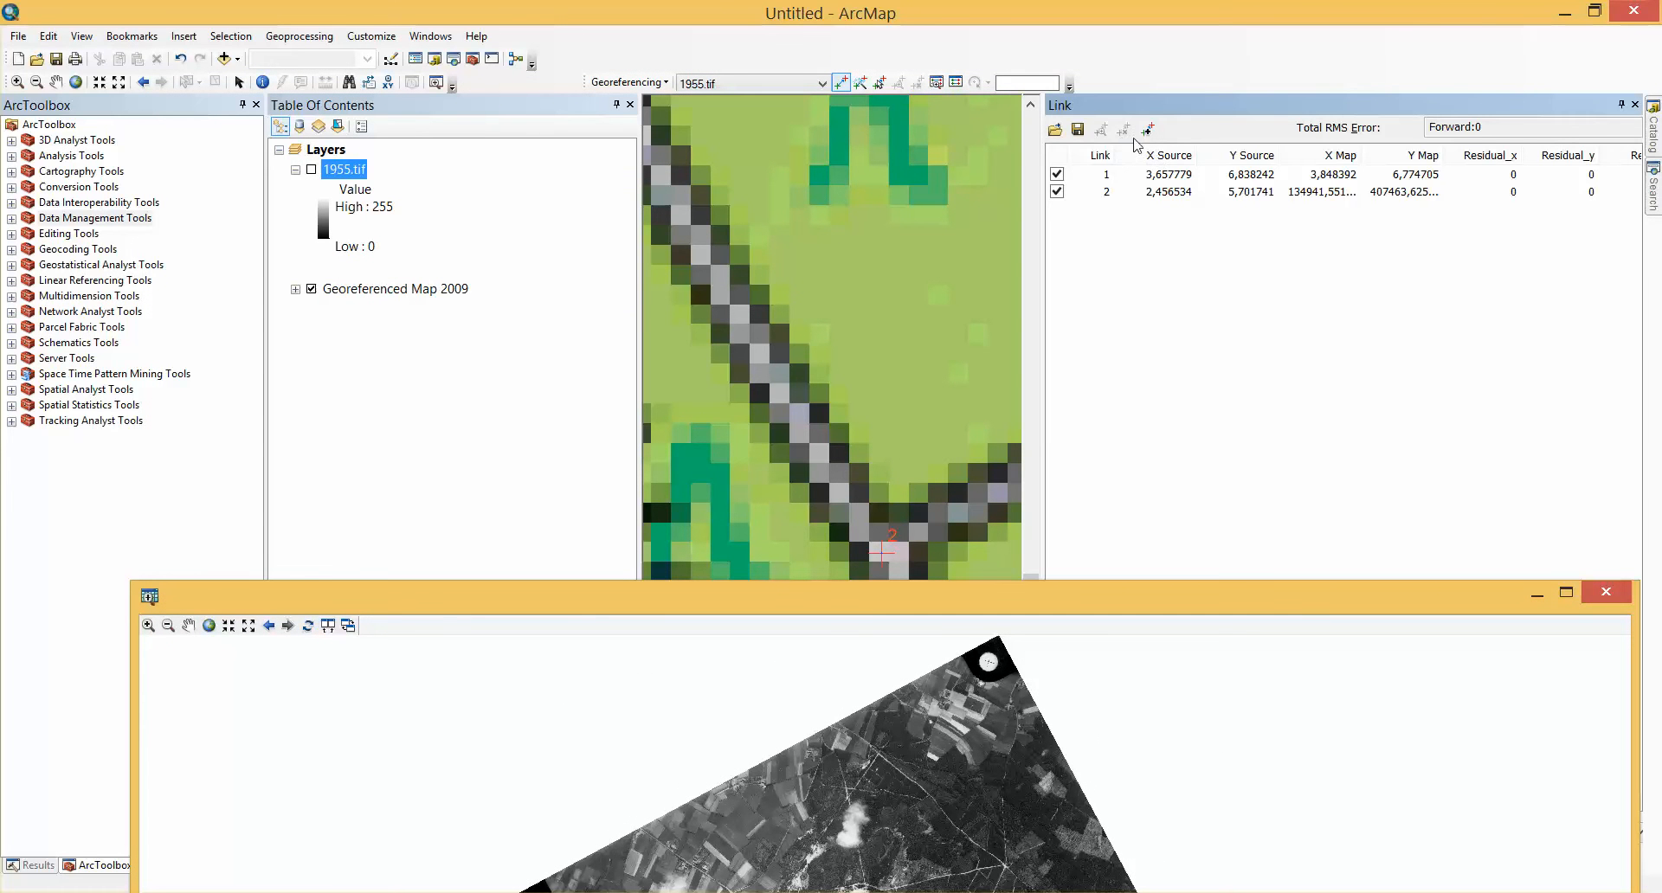
pyautogui.click(1166, 192)
pyautogui.press('Delete')
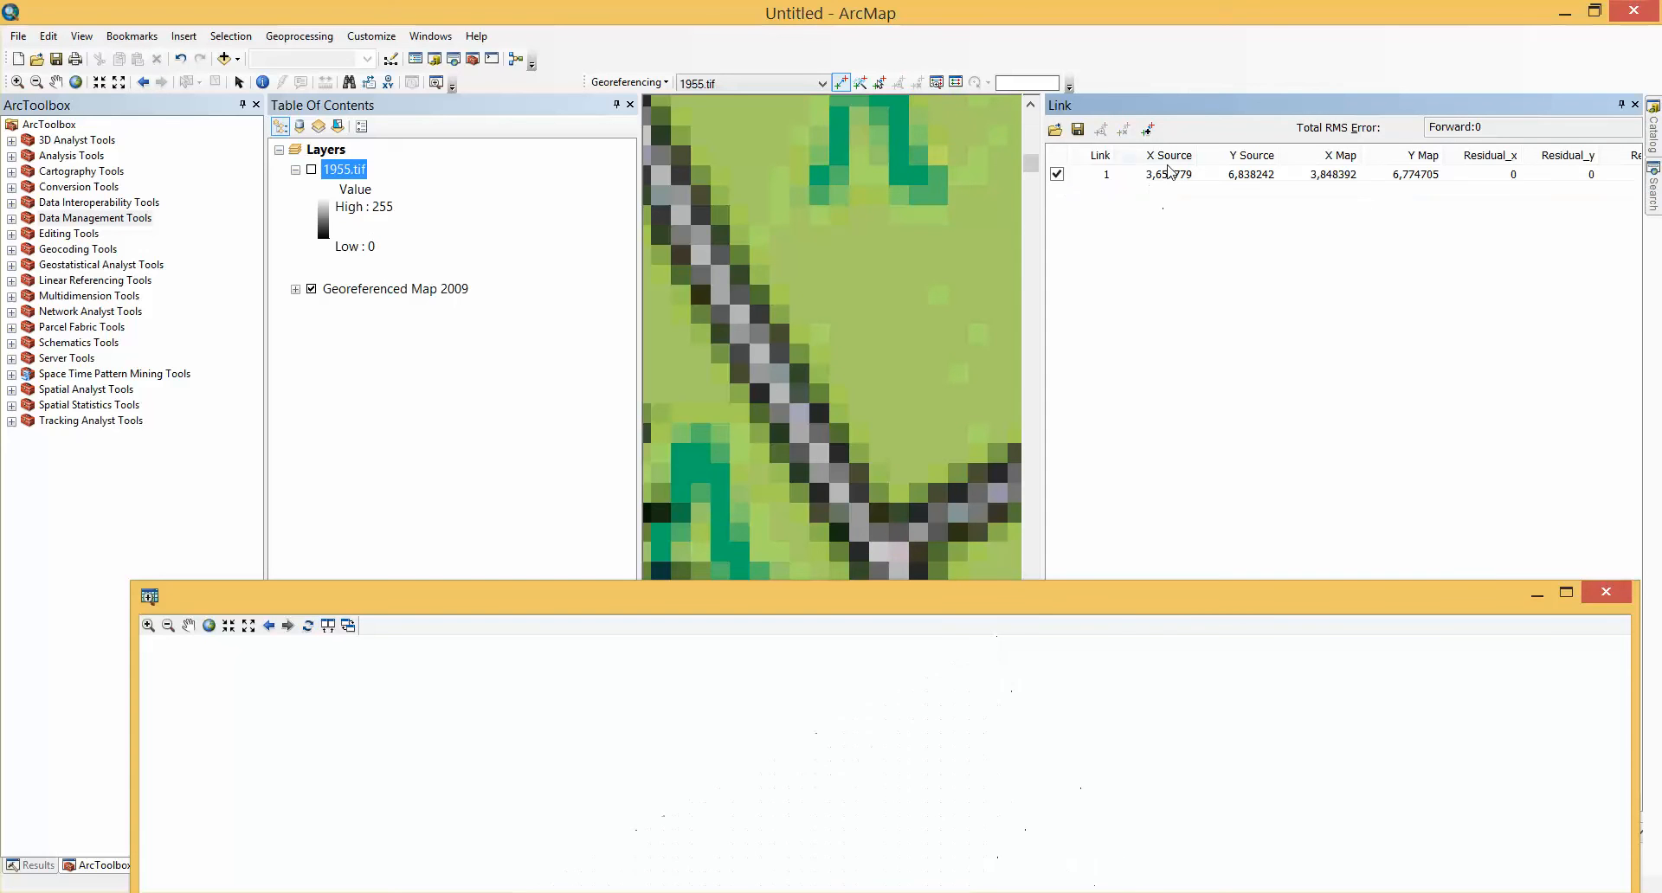
pyautogui.click(1167, 175)
pyautogui.press('Delete')
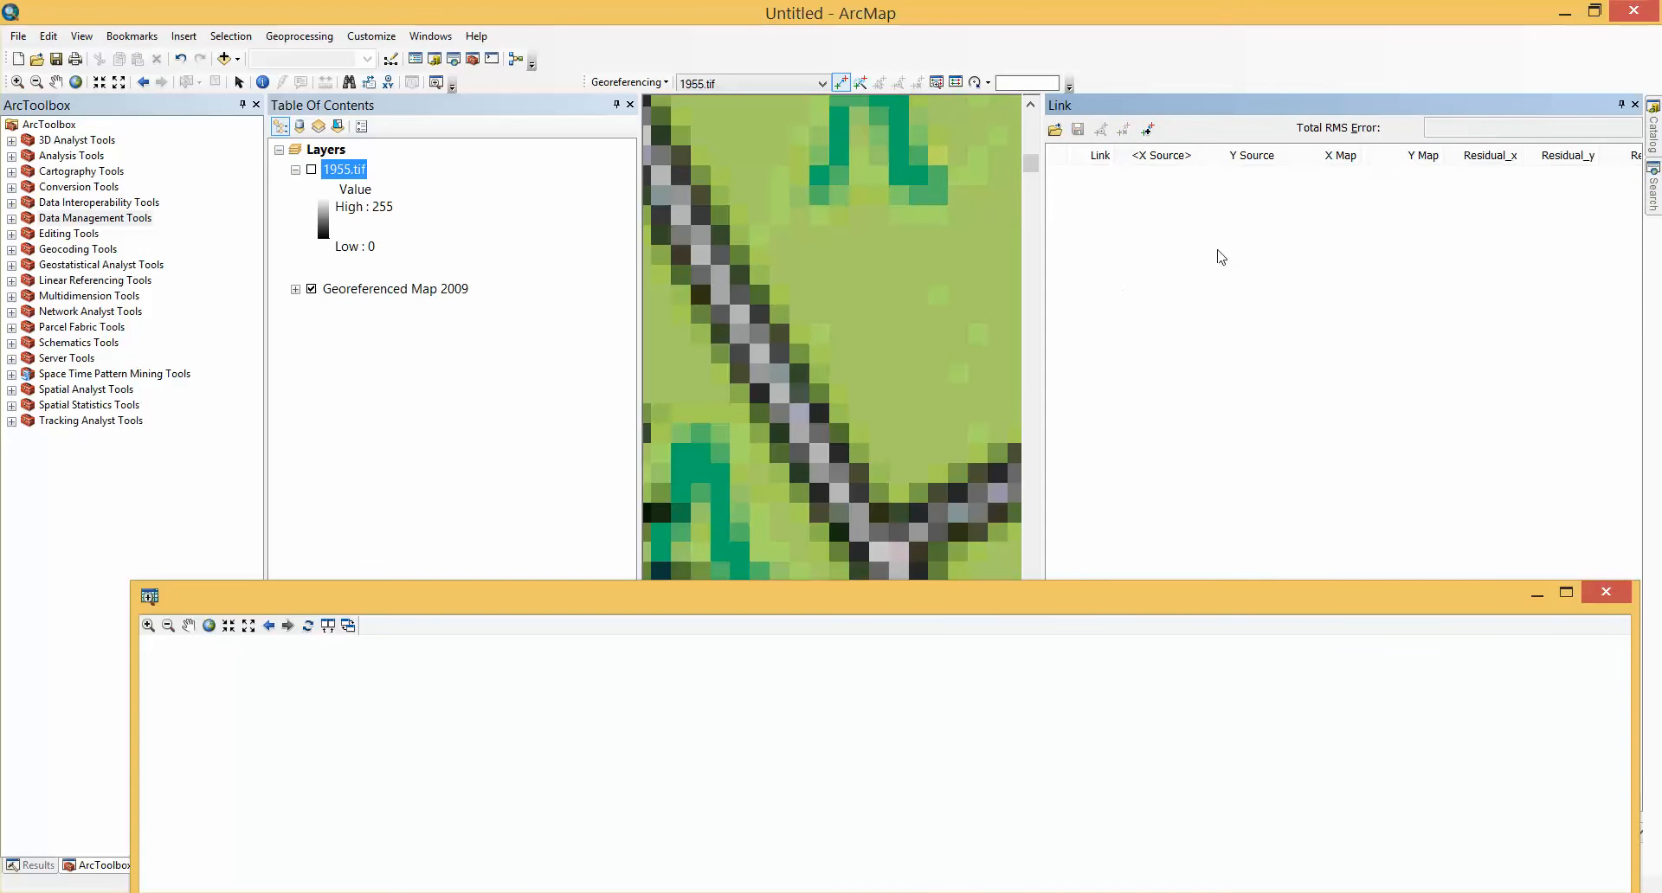
pyautogui.click(1635, 105)
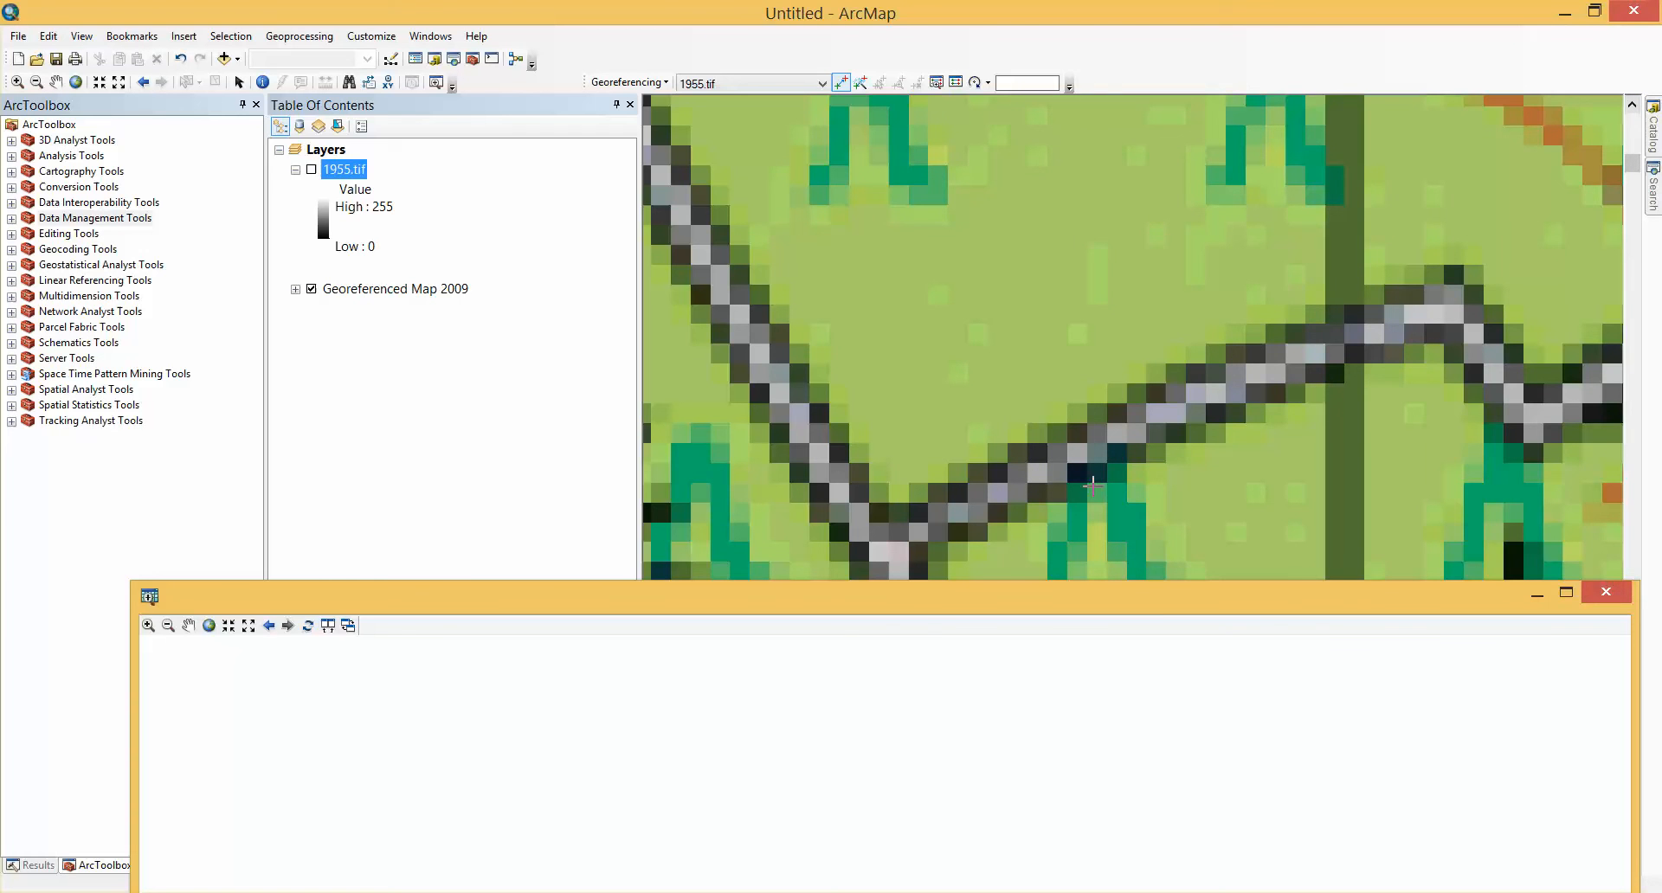
pyautogui.moveTo(927, 611); pyautogui.dragTo(916, 706)
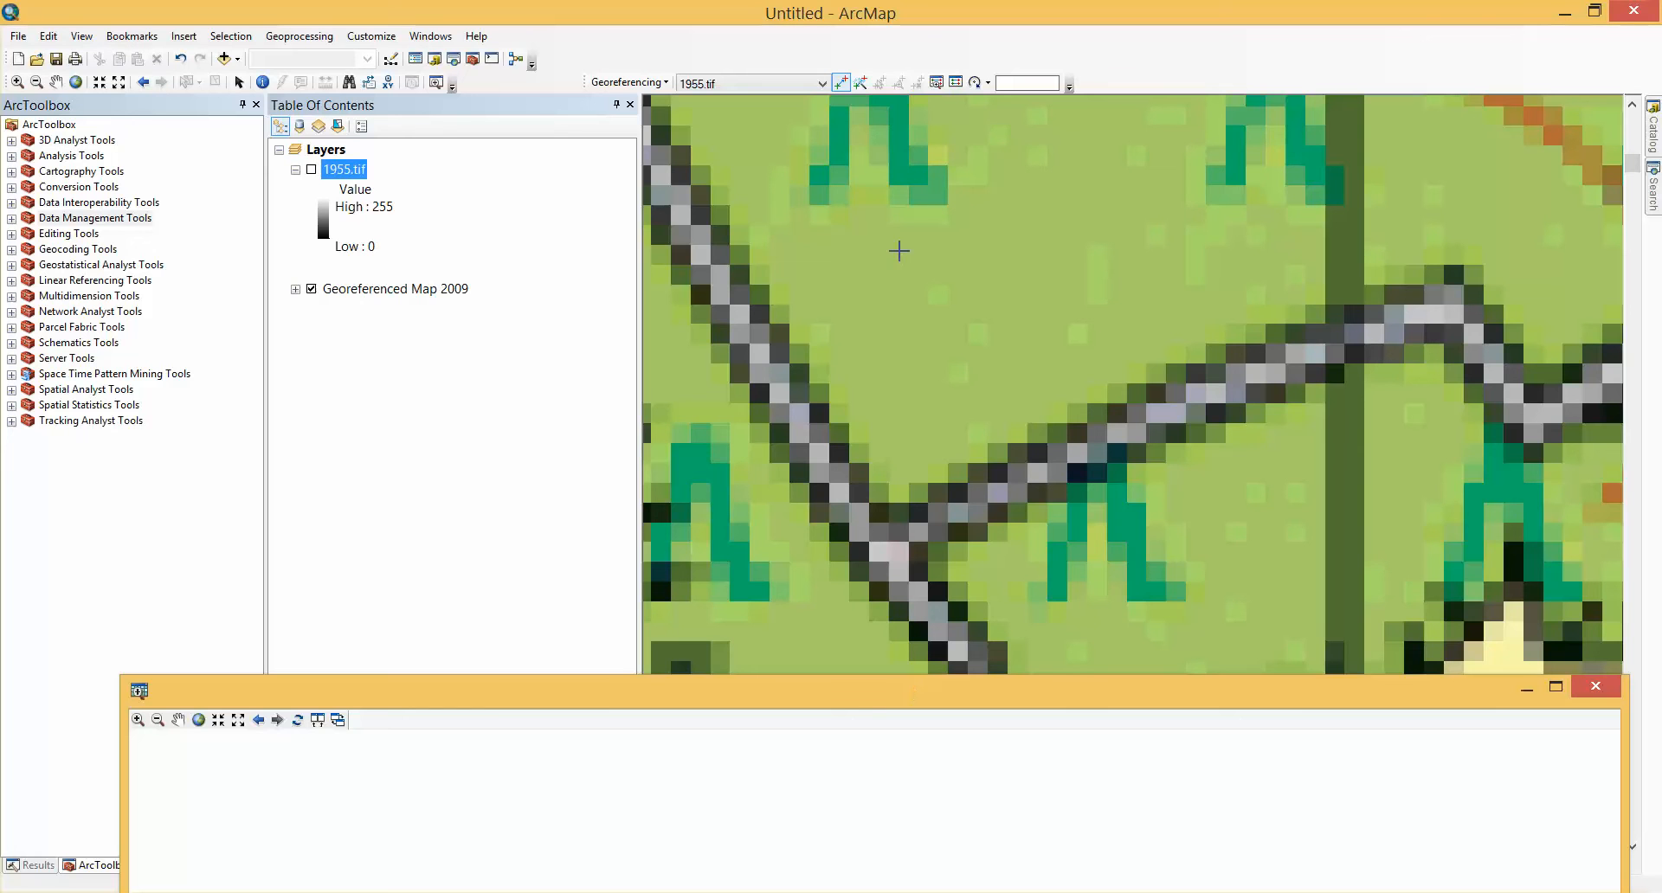
pyautogui.click(956, 83)
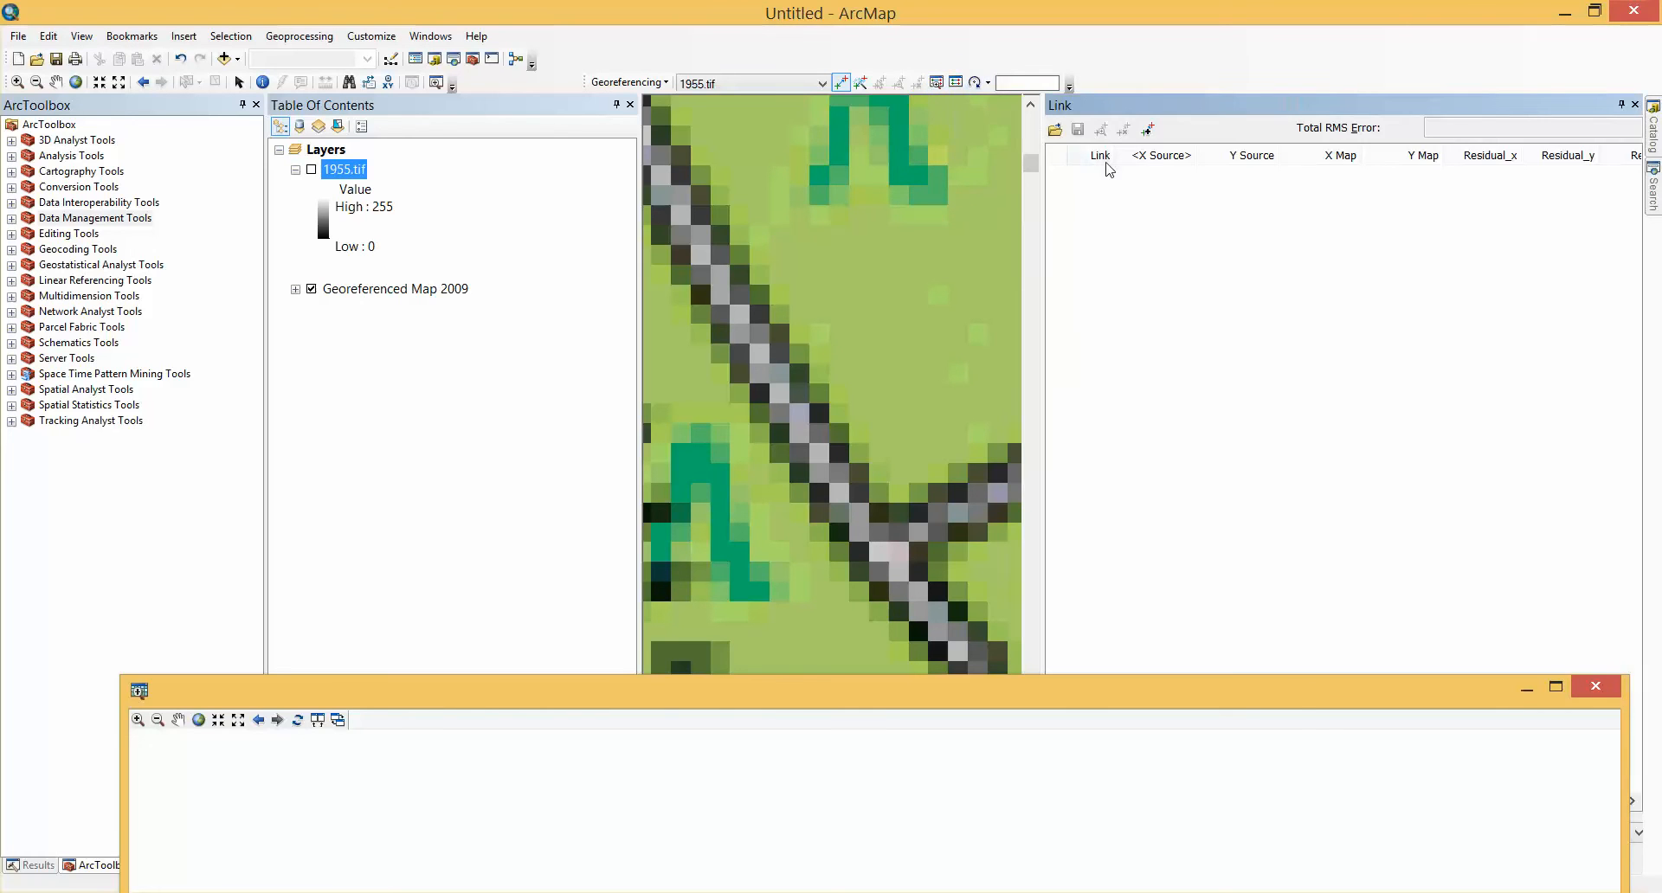
pyautogui.click(1635, 104)
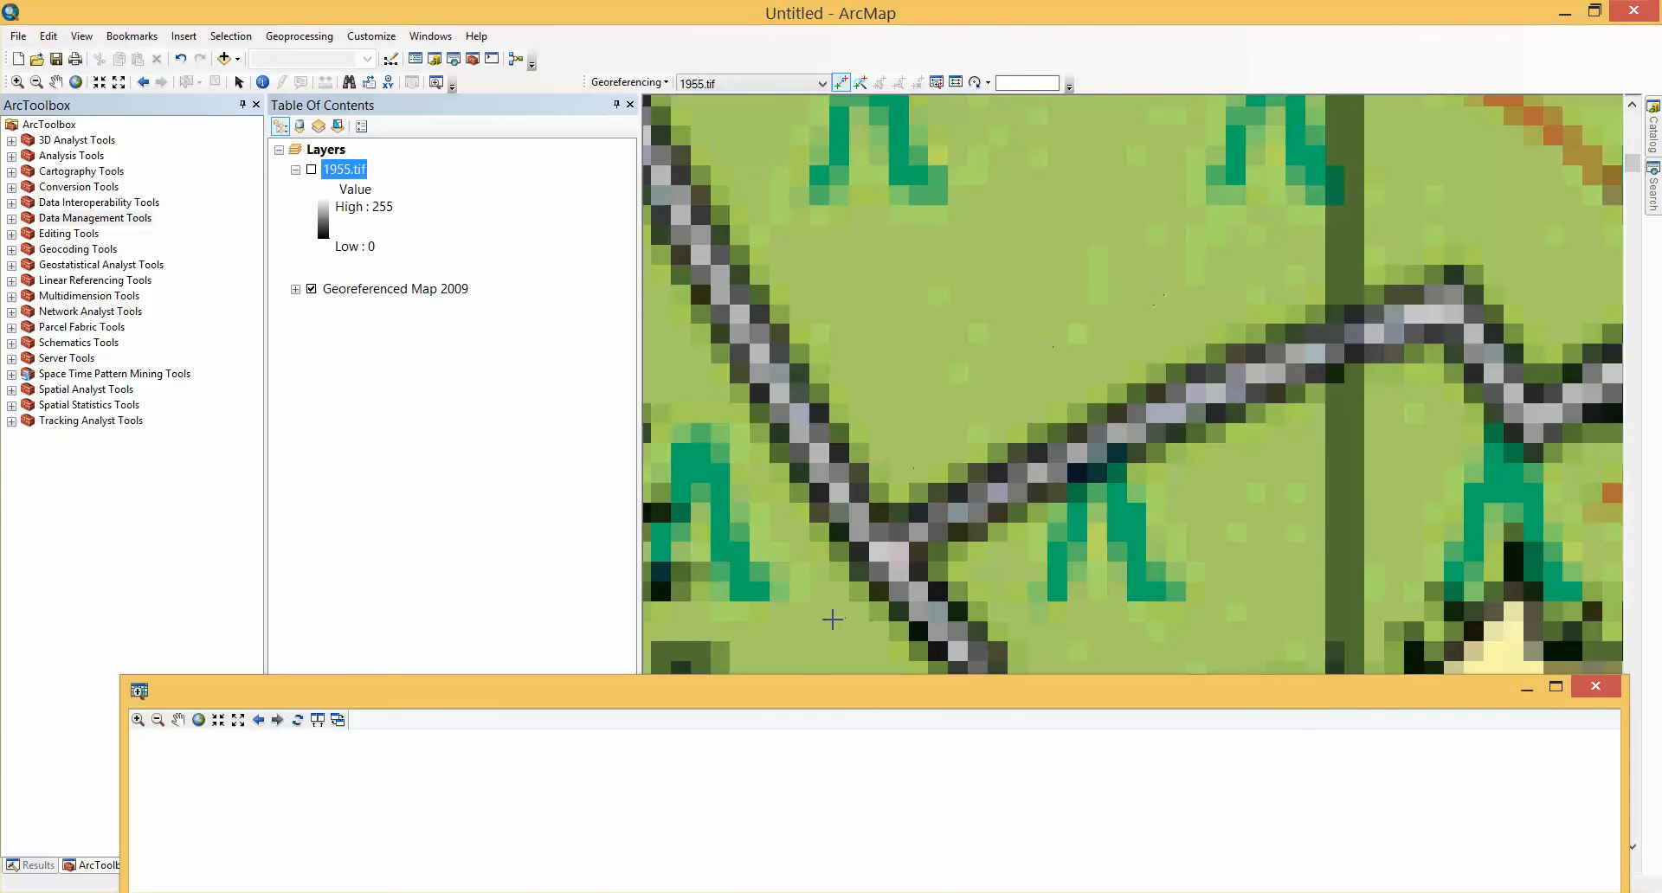
# Step: Restore the full photo extent and link the track grid's southern corner to the matching road junction on the 2009 map
pyautogui.click(198, 719)
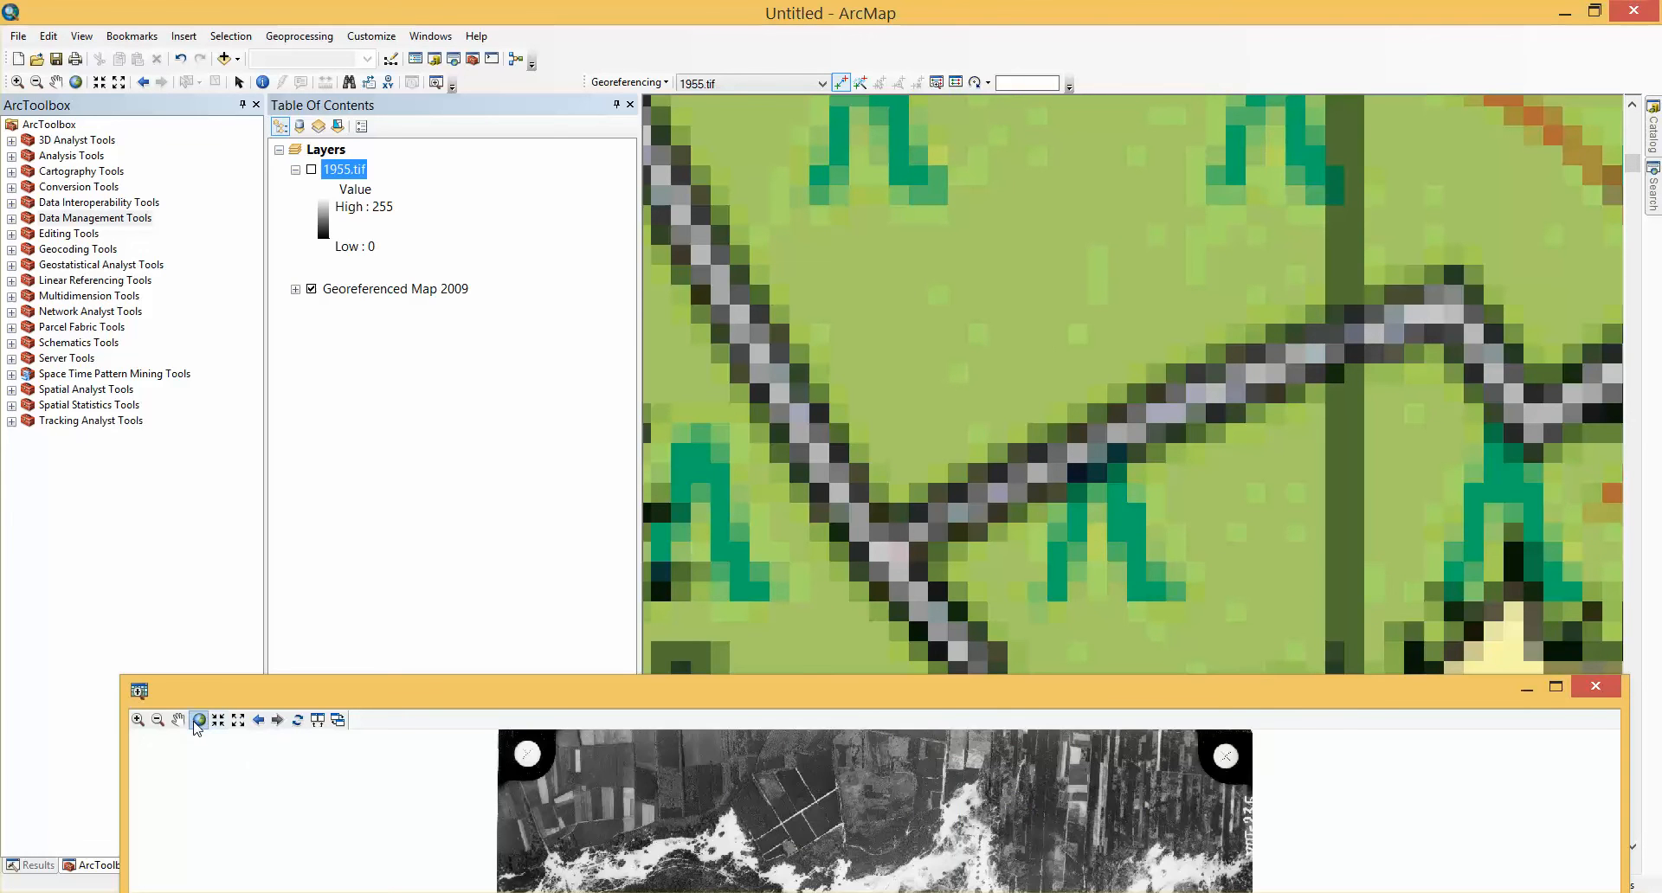
pyautogui.moveTo(884, 715); pyautogui.dragTo(895, 311)
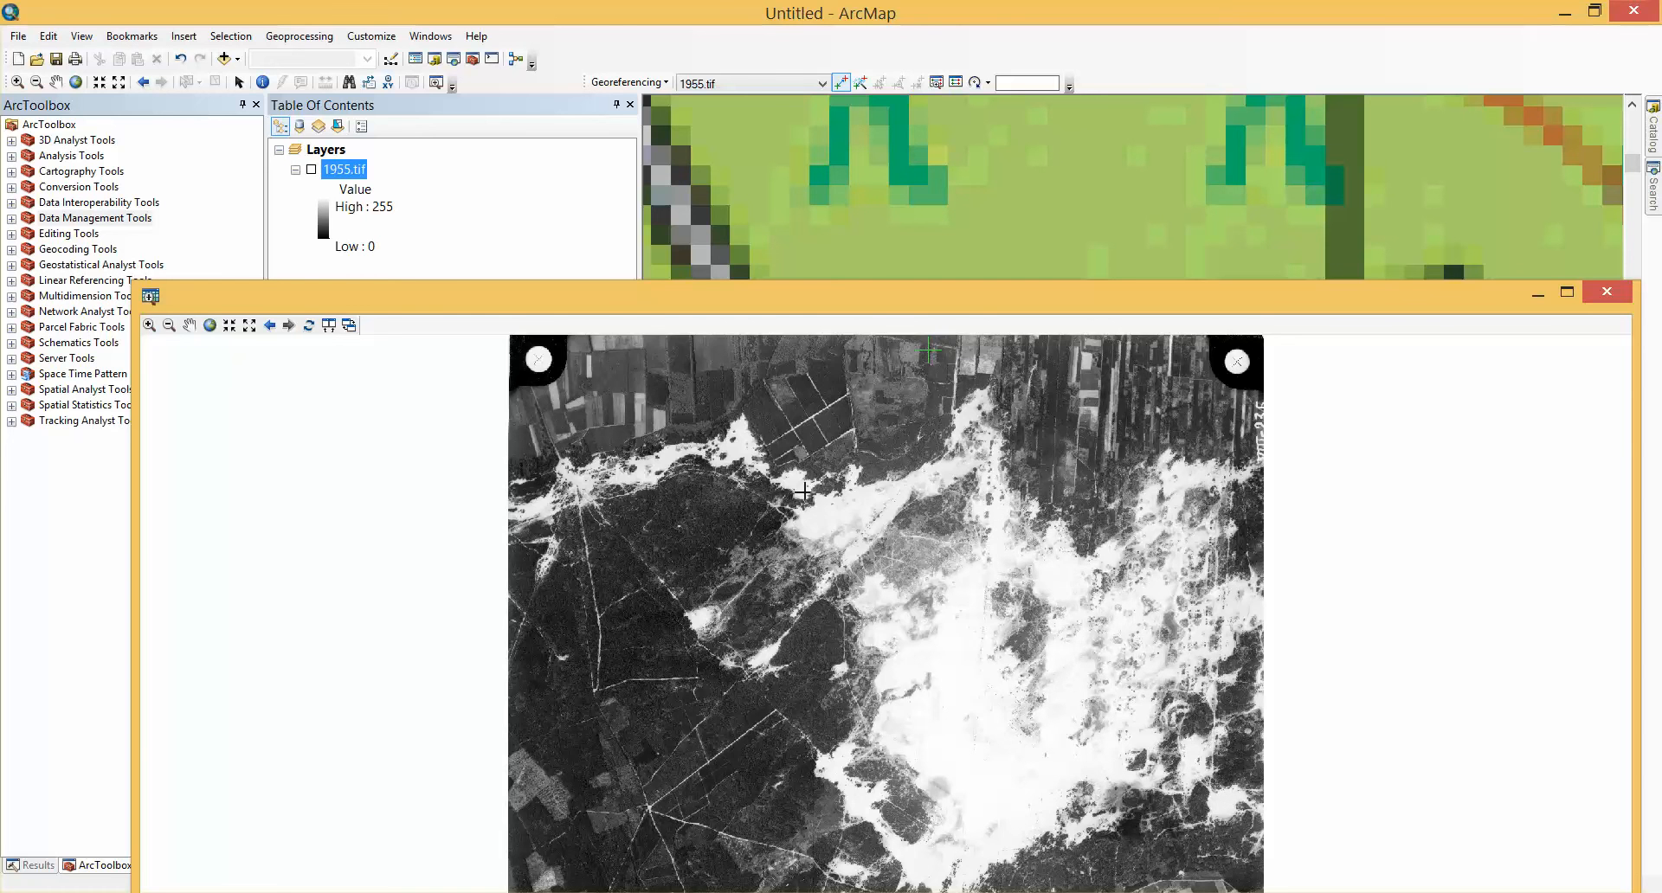
pyautogui.scroll(3, 778, 459)
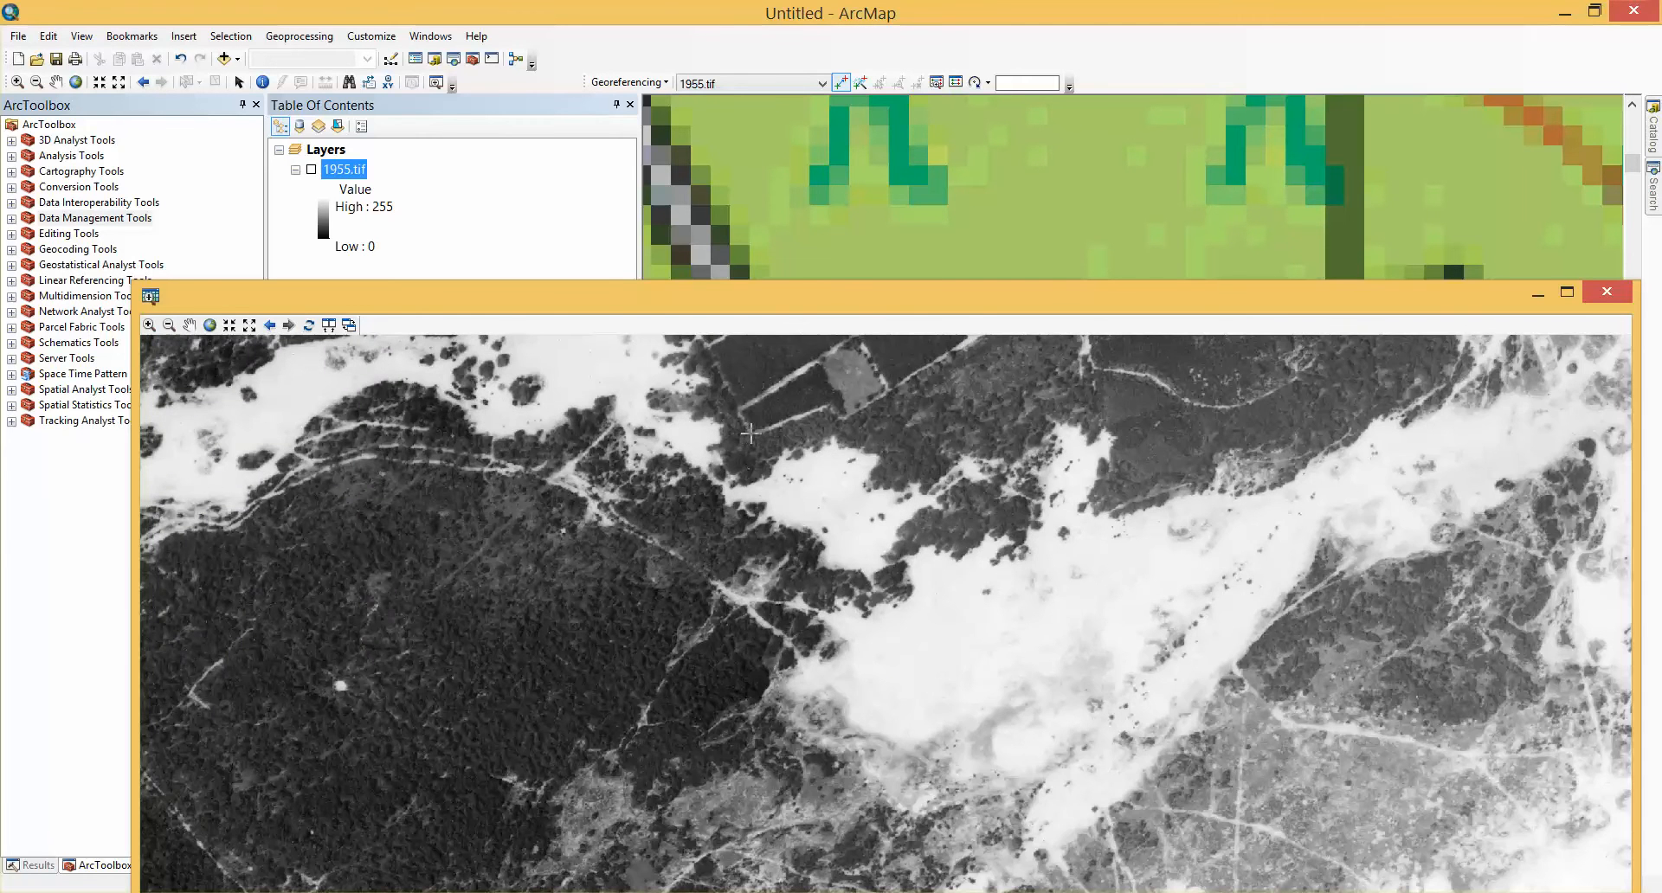
pyautogui.click(755, 432)
pyautogui.moveTo(920, 302); pyautogui.dragTo(925, 754)
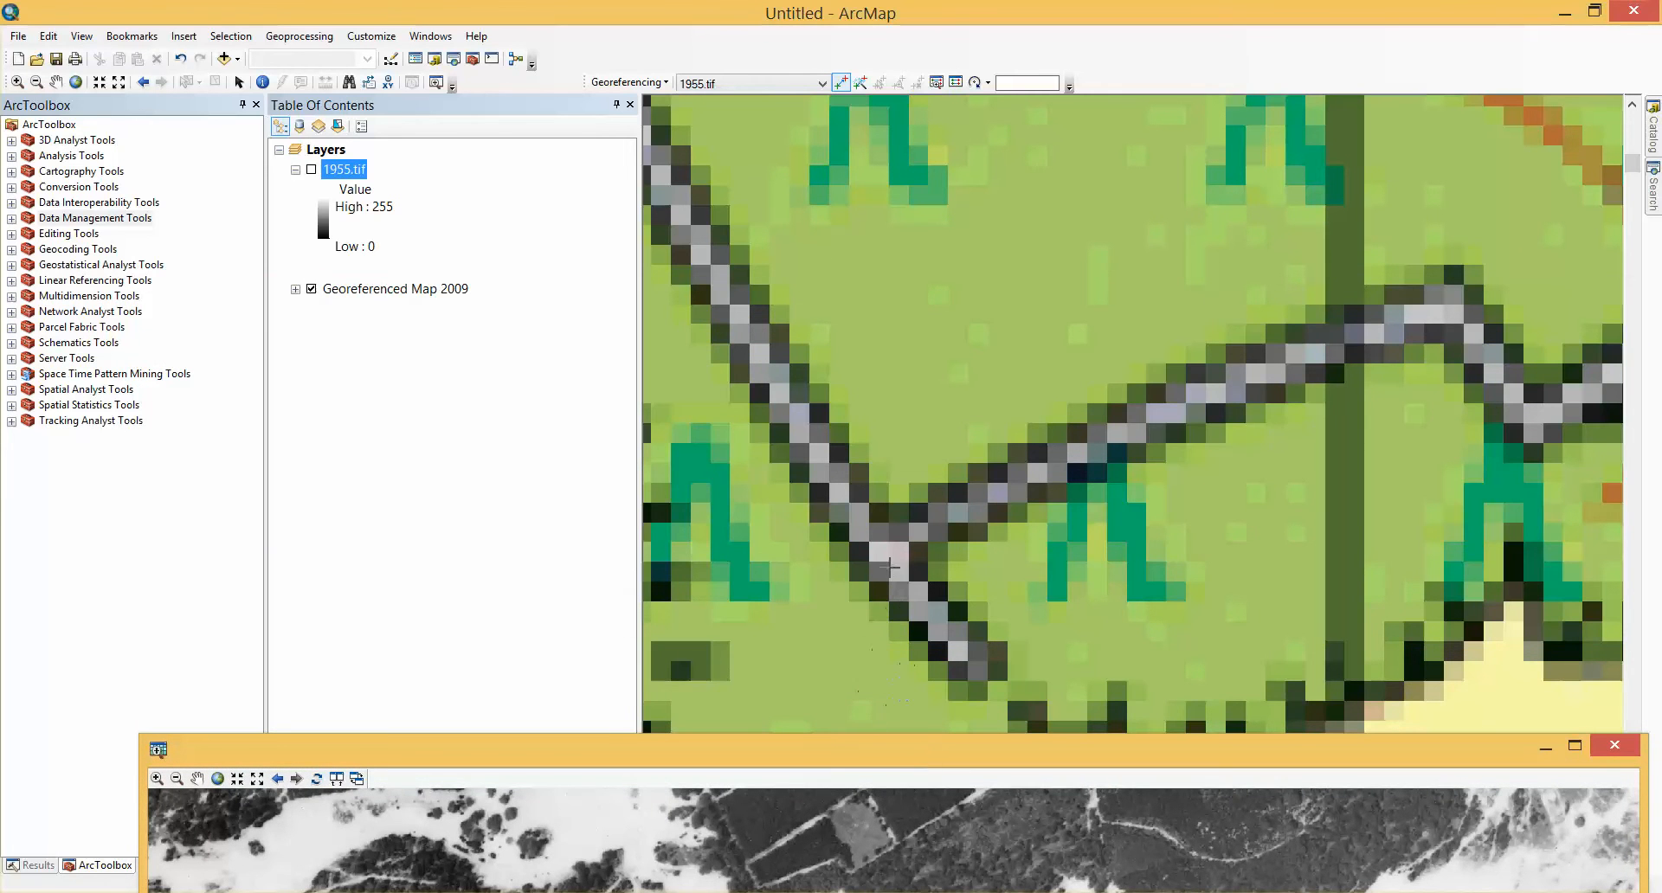
pyautogui.click(883, 551)
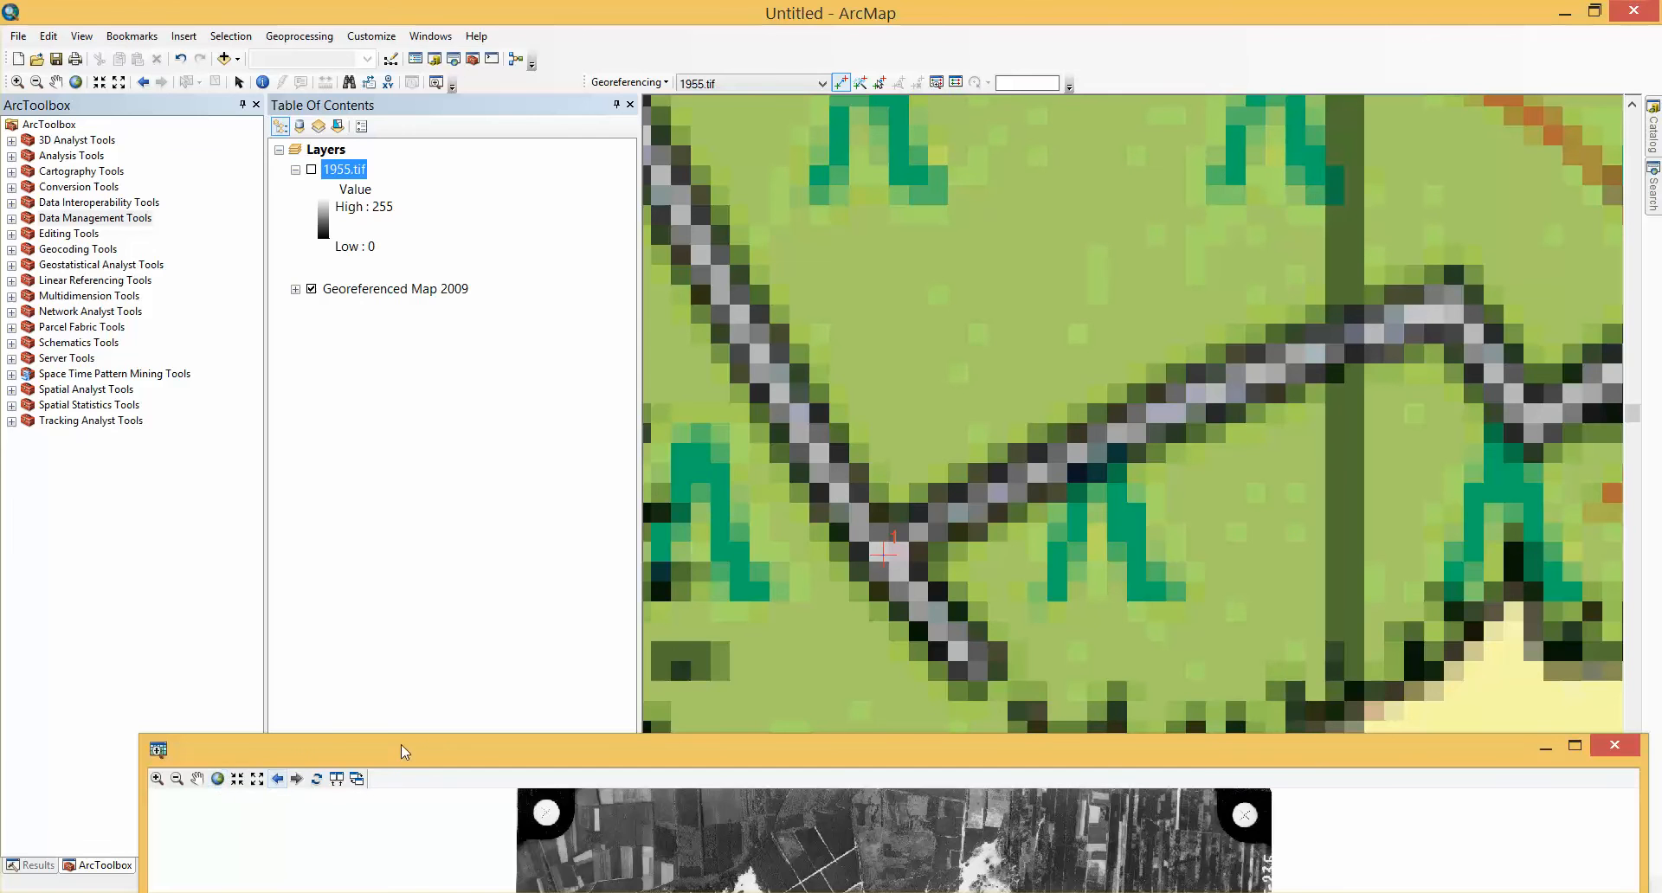
# Step: Show the 1955.tif layer to check its placement on the 2009 map and hide it again
pyautogui.moveTo(418, 746); pyautogui.dragTo(465, 532)
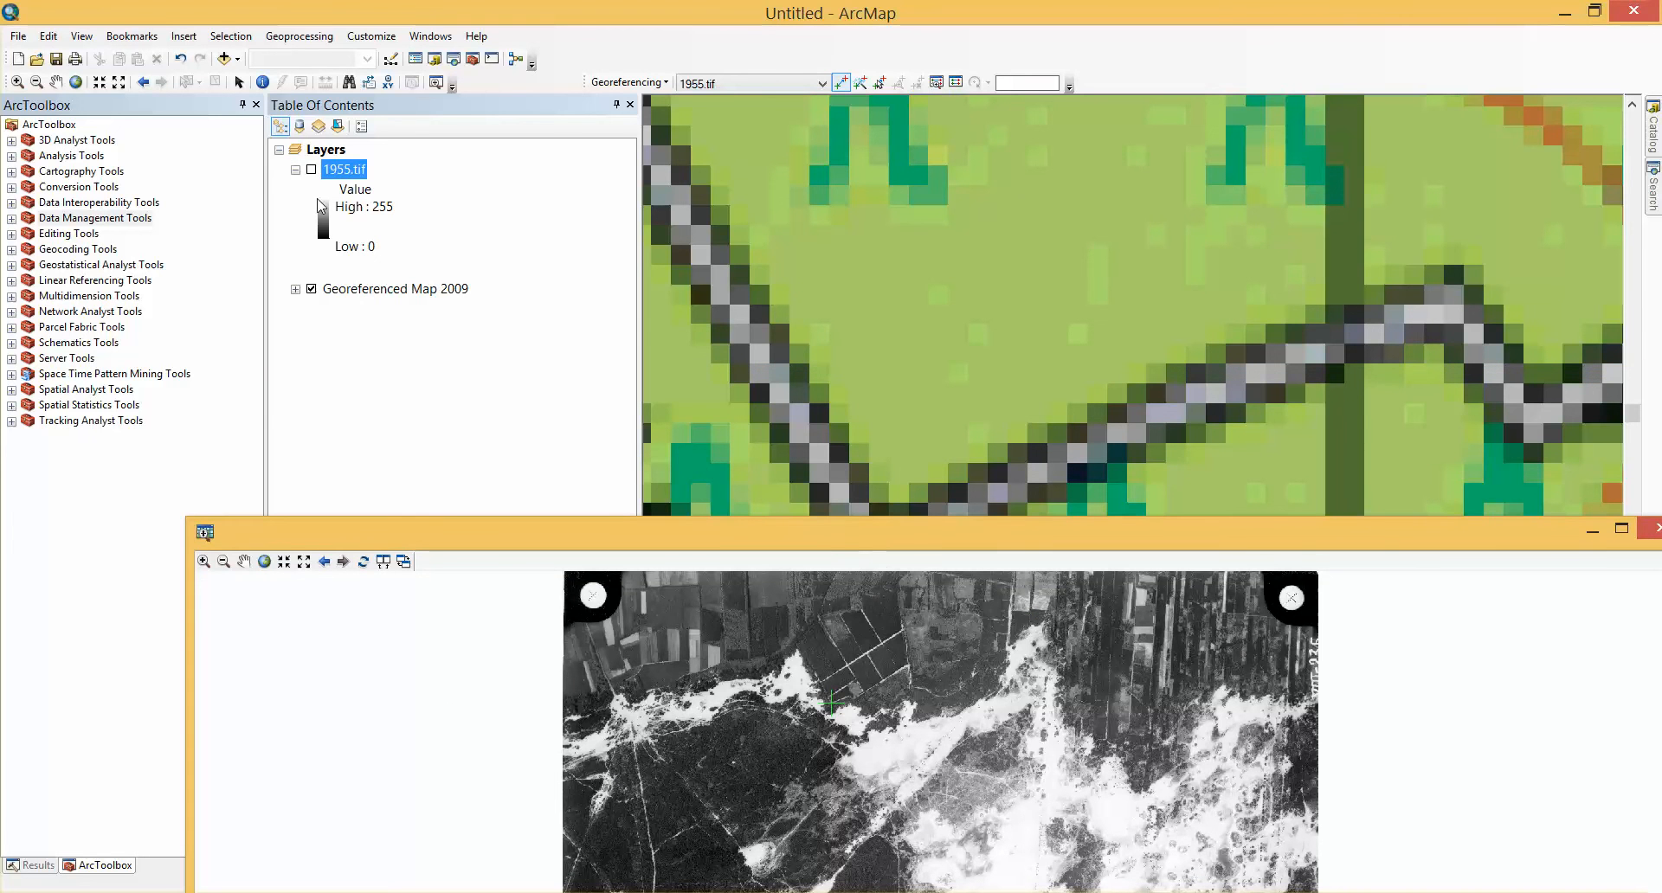
pyautogui.click(312, 170)
pyautogui.moveTo(390, 531); pyautogui.dragTo(404, 731)
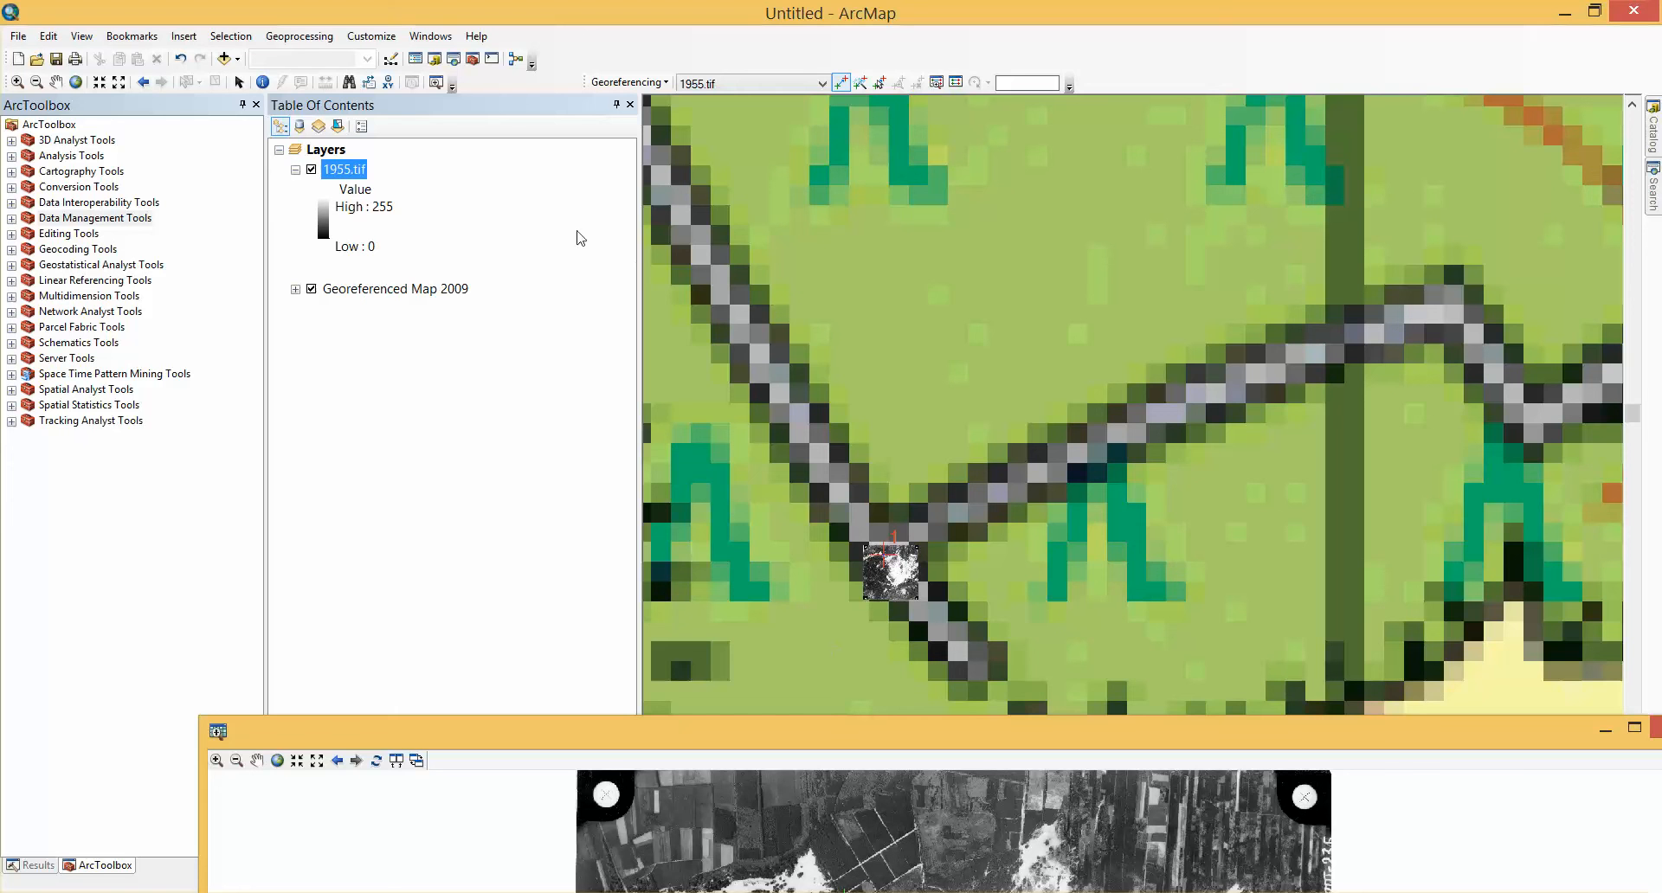
pyautogui.click(310, 170)
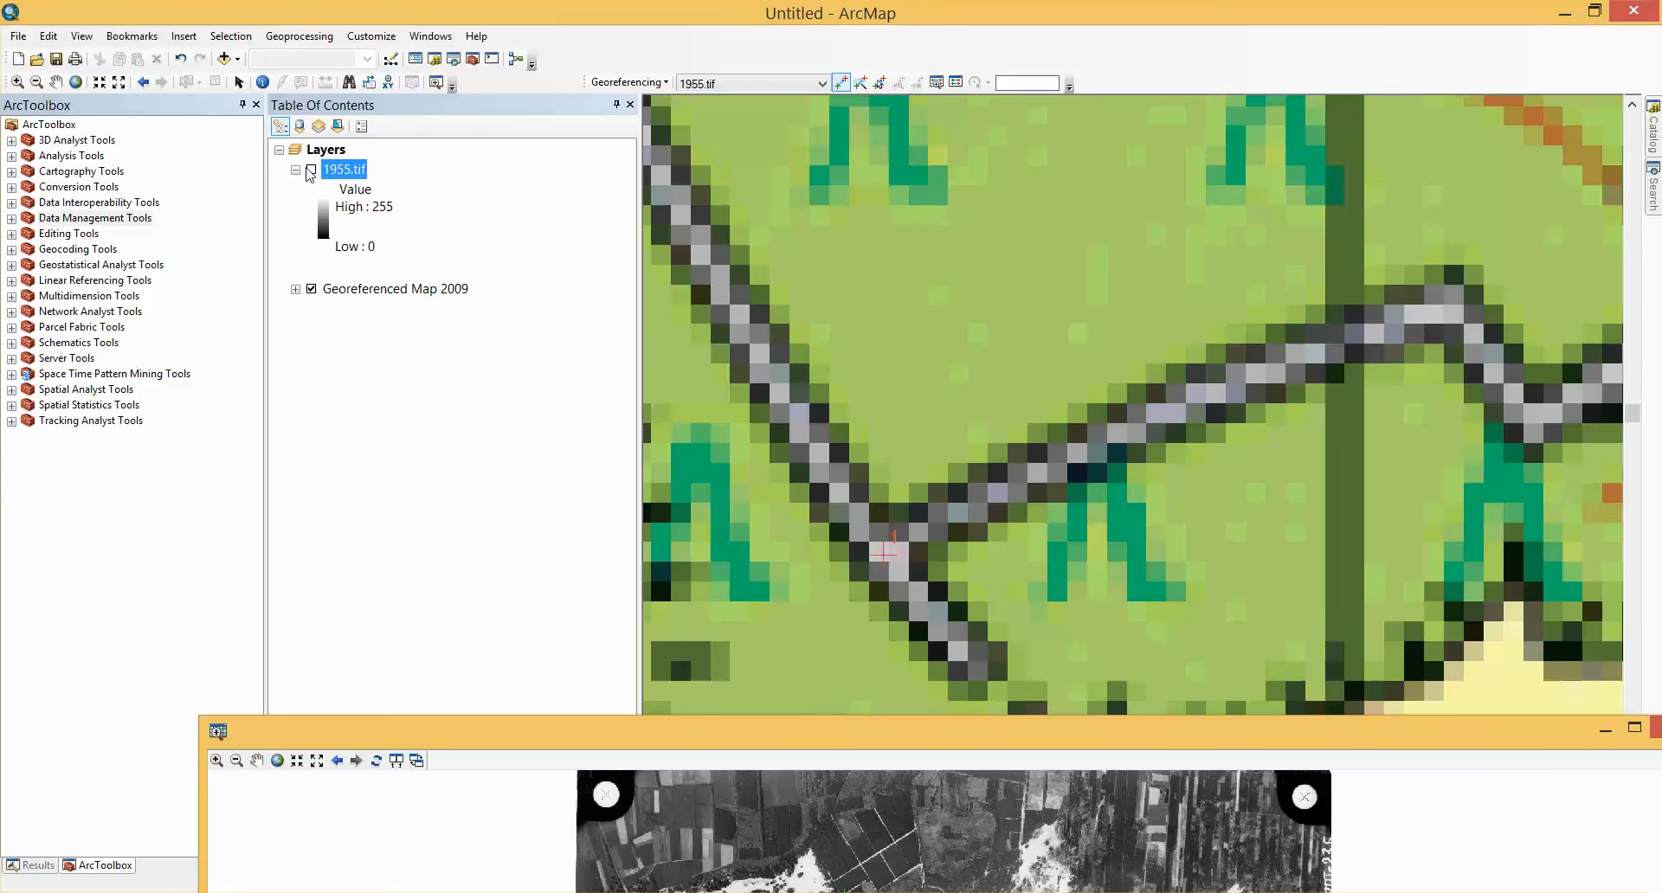
# Step: Place a second source control point on the 1955 photo where the wide diagonal track meets the north-south track
pyautogui.moveTo(848, 746); pyautogui.dragTo(798, 350)
pyautogui.moveTo(793, 407); pyautogui.dragTo(789, 399)
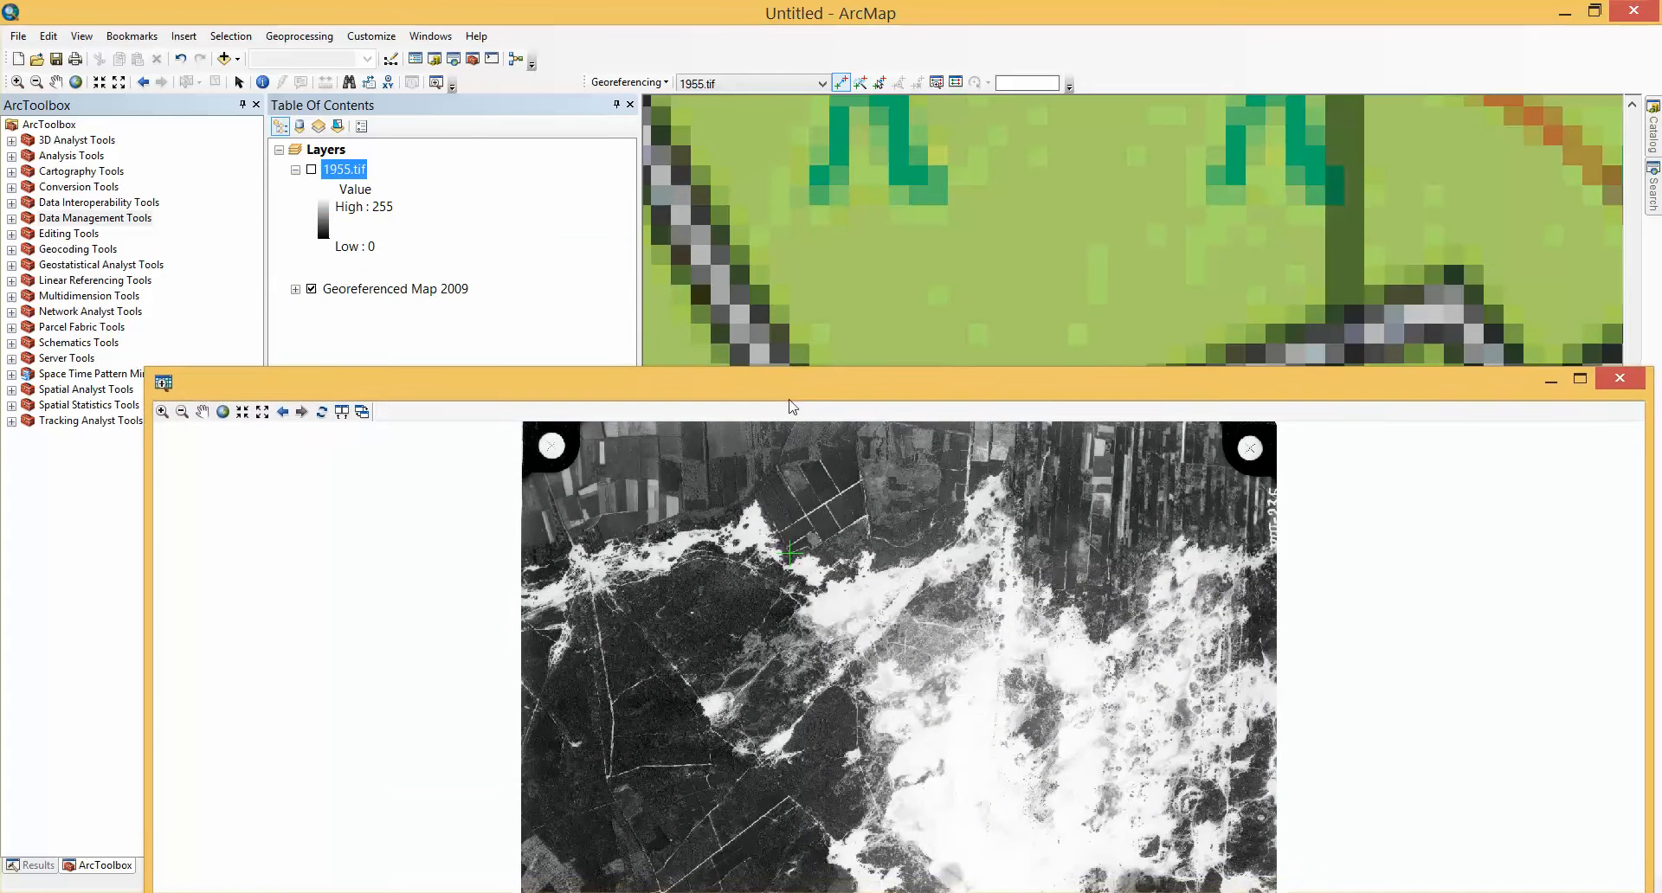
pyautogui.scroll(5, 879, 771)
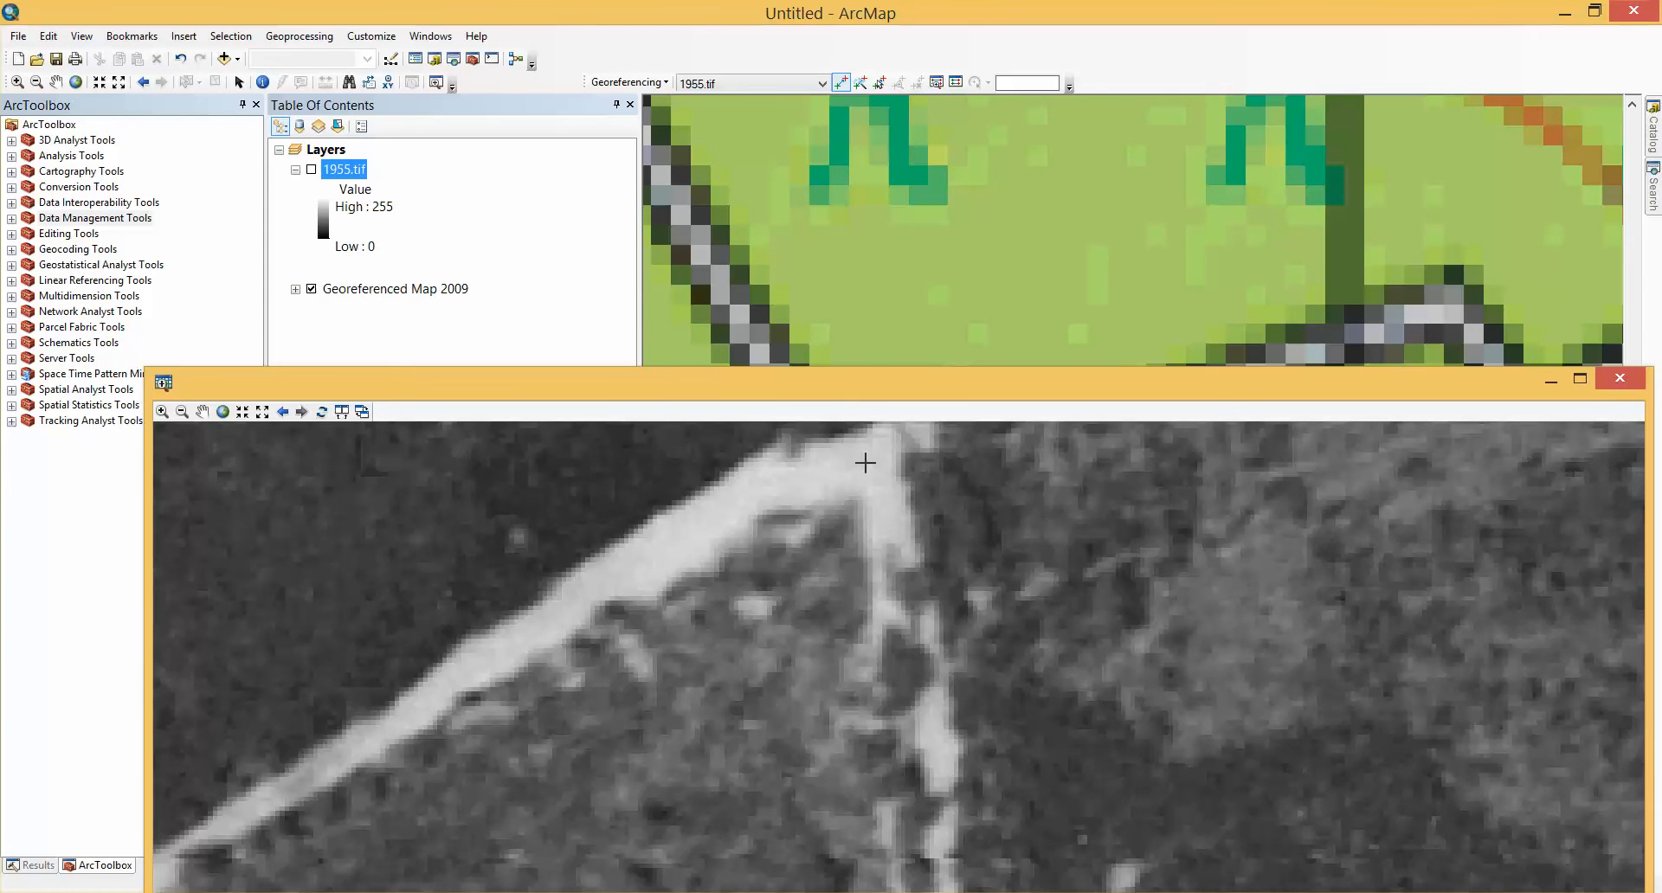
pyautogui.click(864, 464)
pyautogui.moveTo(1086, 388); pyautogui.dragTo(1042, 885)
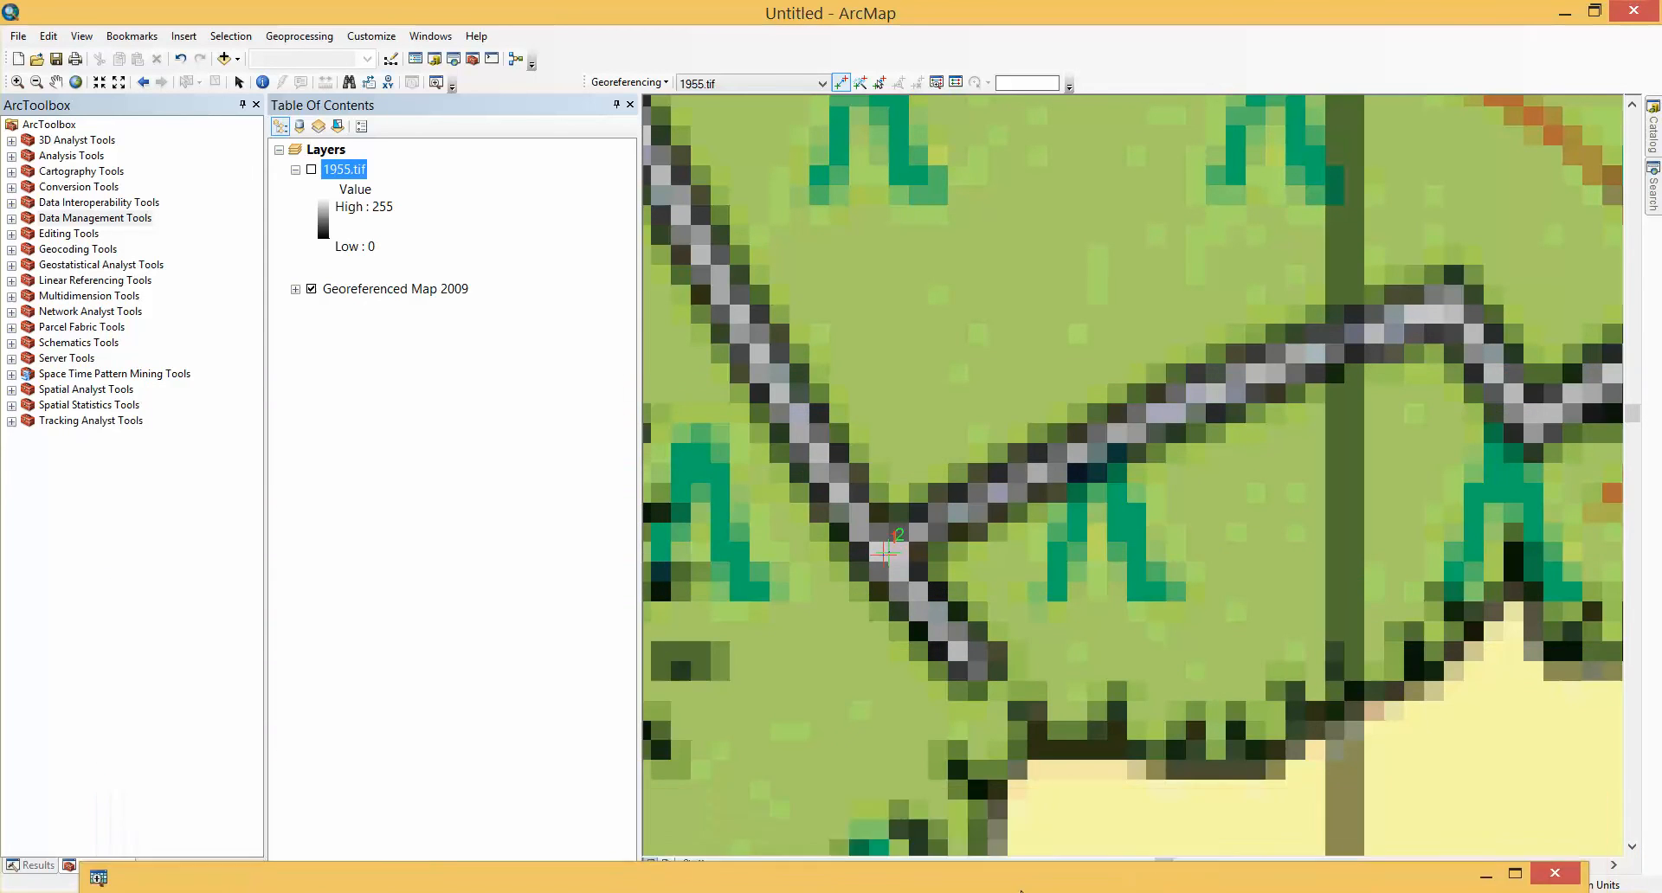
# Step: Link the second source point to the 2009 map where the long diagonal road meets the yellow-and-black north-south line
pyautogui.click(1613, 864)
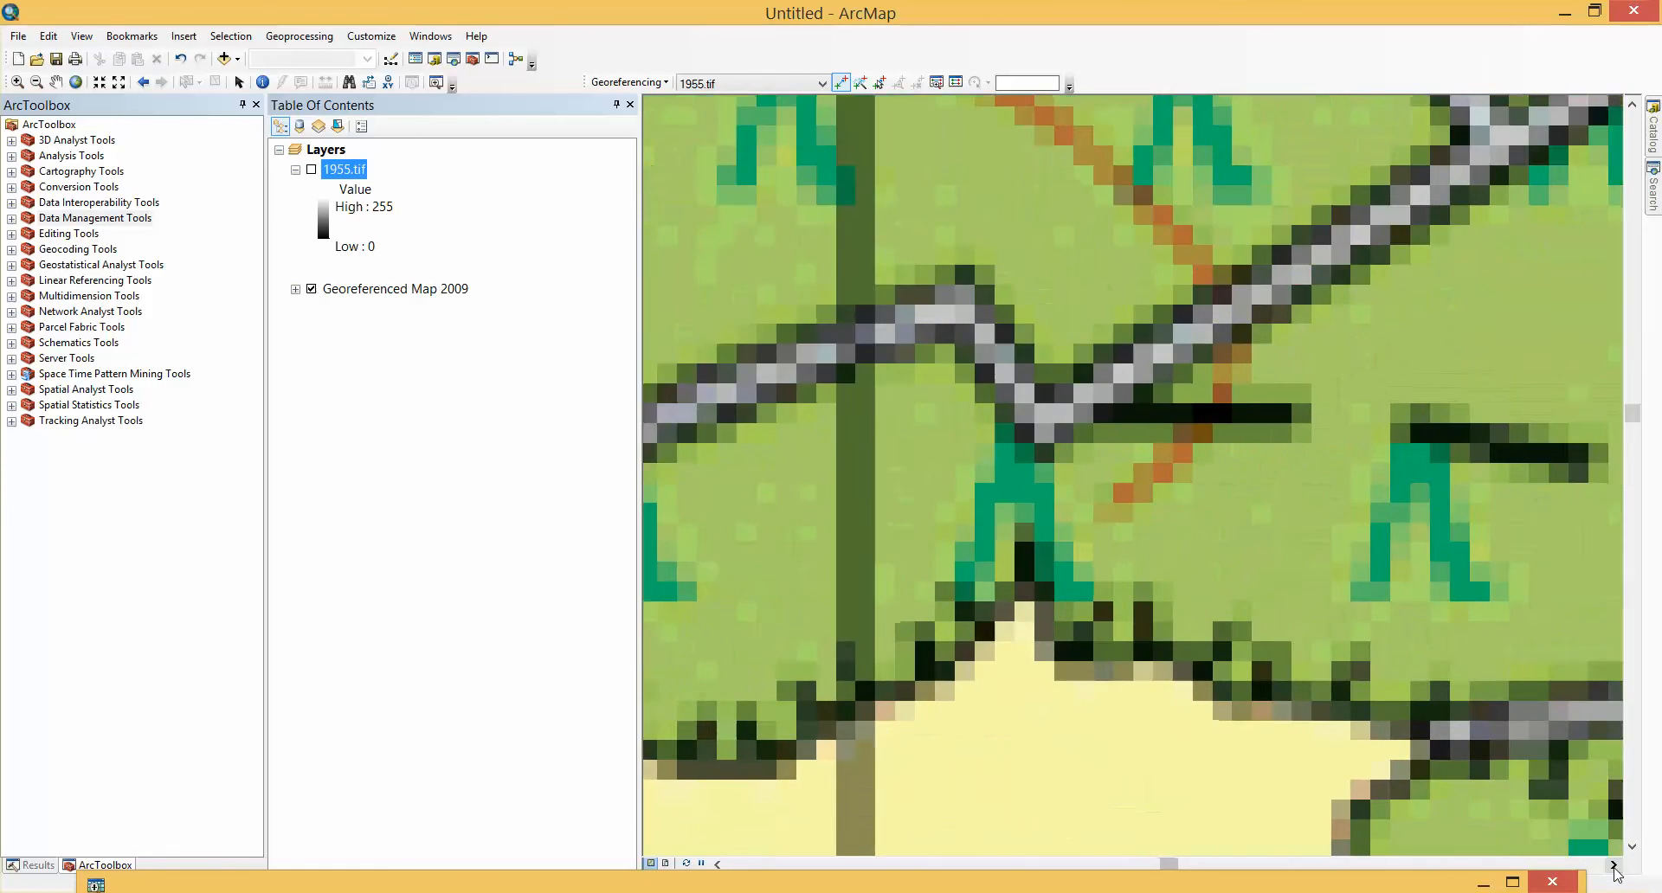
pyautogui.click(1614, 867)
pyautogui.click(1614, 867)
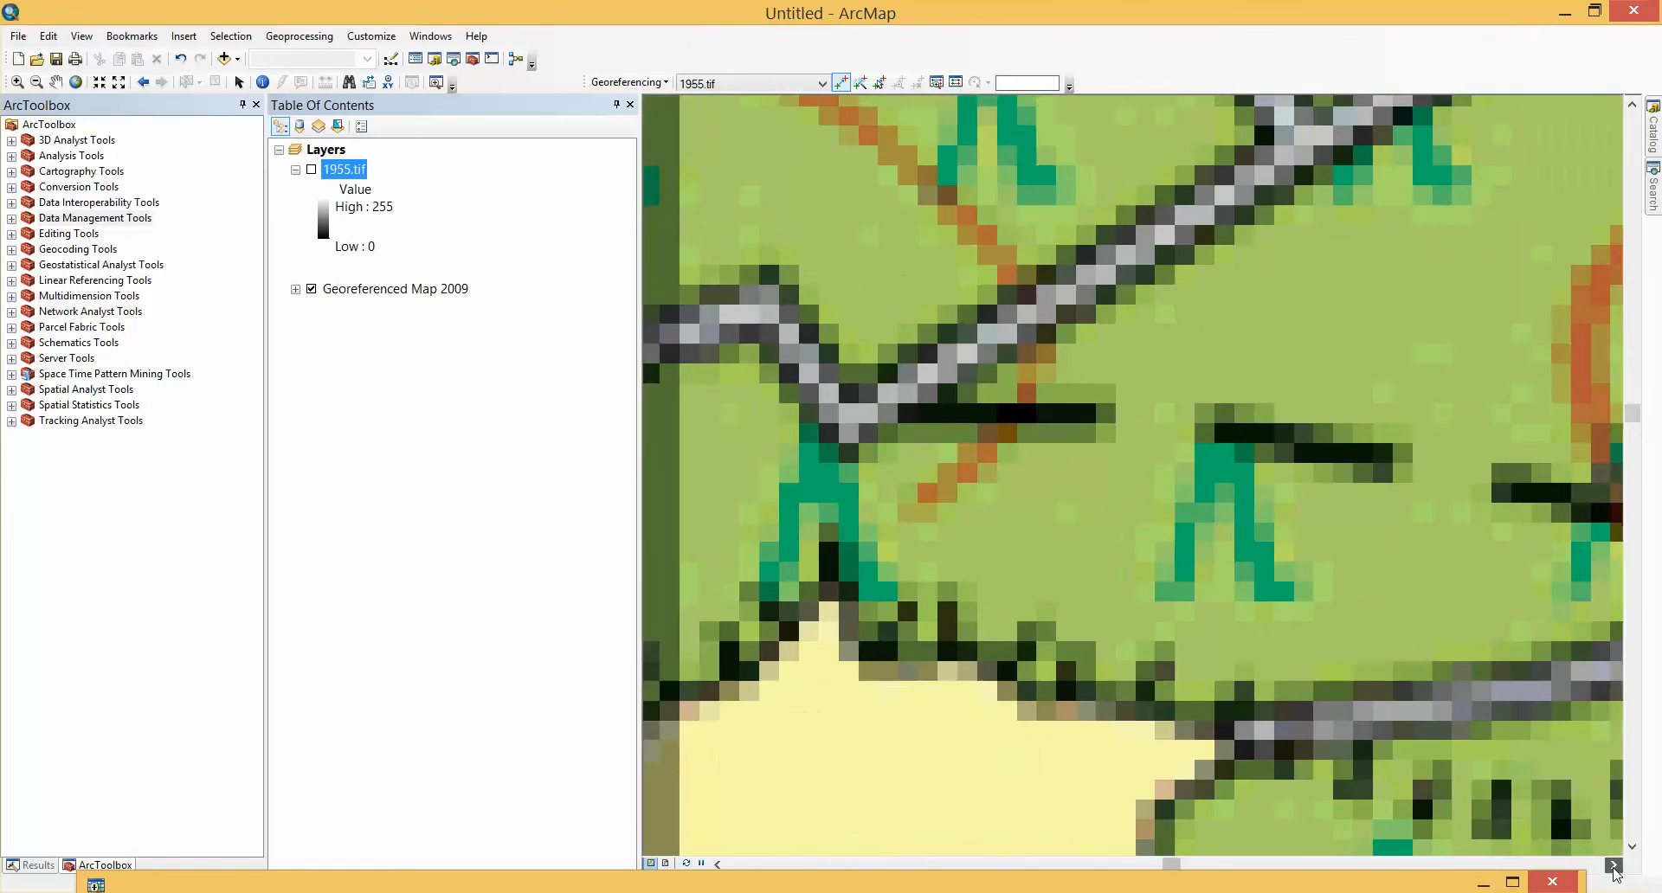
pyautogui.click(1615, 866)
pyautogui.click(1615, 867)
pyautogui.click(1615, 866)
pyautogui.click(1614, 867)
pyautogui.click(1615, 867)
pyautogui.scroll(3, 1305, 279)
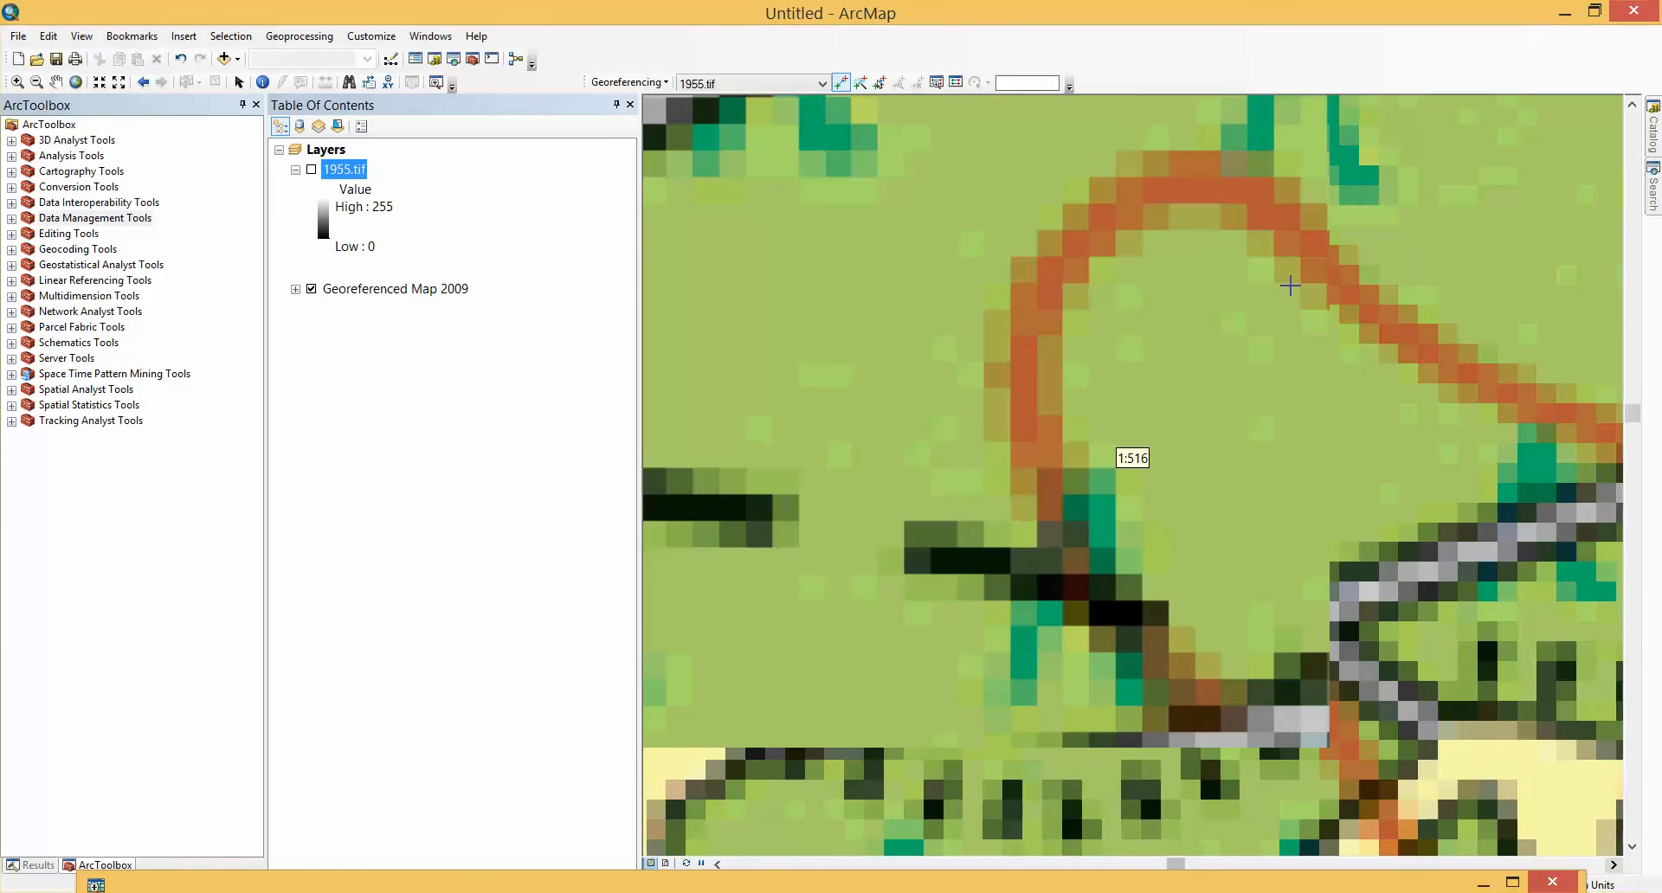
pyautogui.scroll(2, 1289, 285)
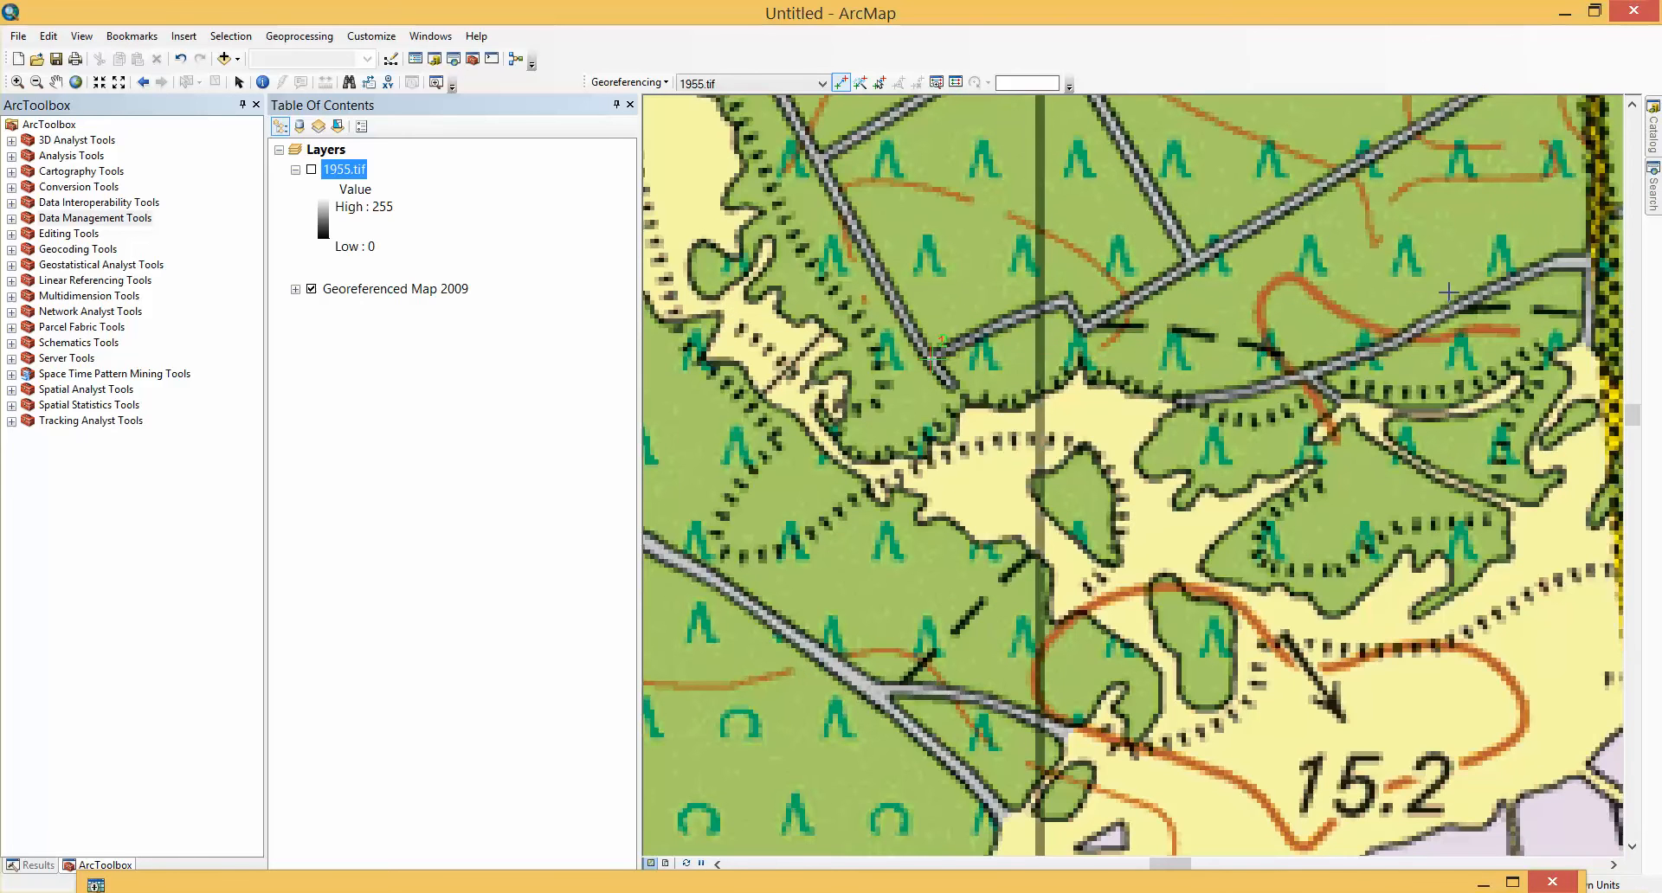
pyautogui.click(1632, 126)
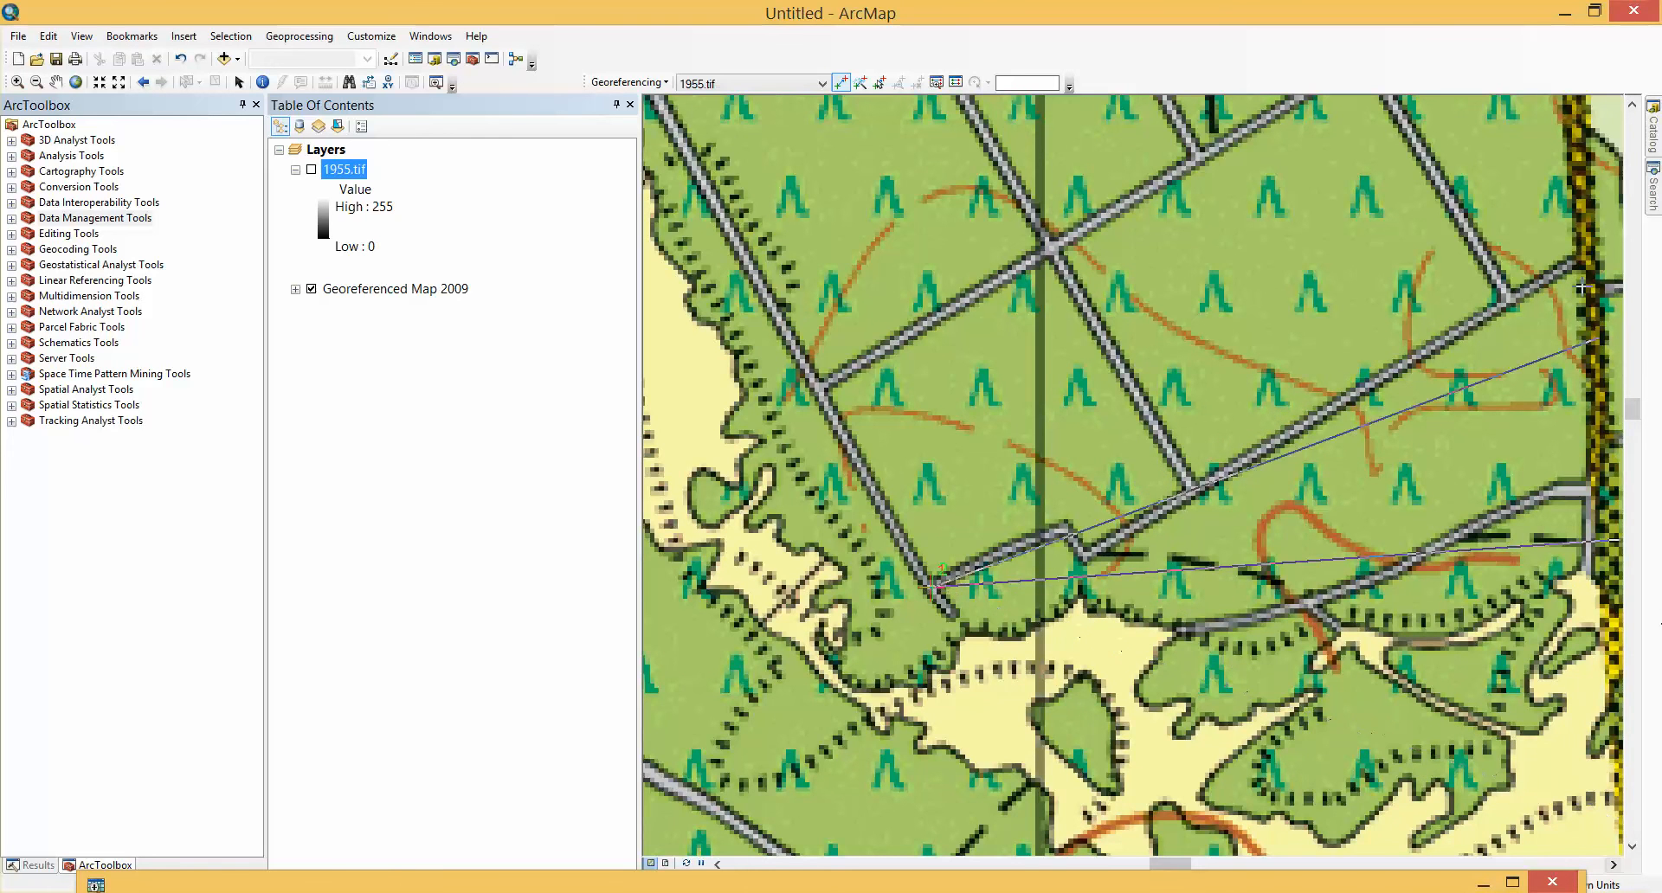
pyautogui.scroll(-1, 938, 584)
pyautogui.scroll(-3, 1583, 264)
pyautogui.scroll(-1, 1582, 264)
pyautogui.scroll(-2, 1583, 253)
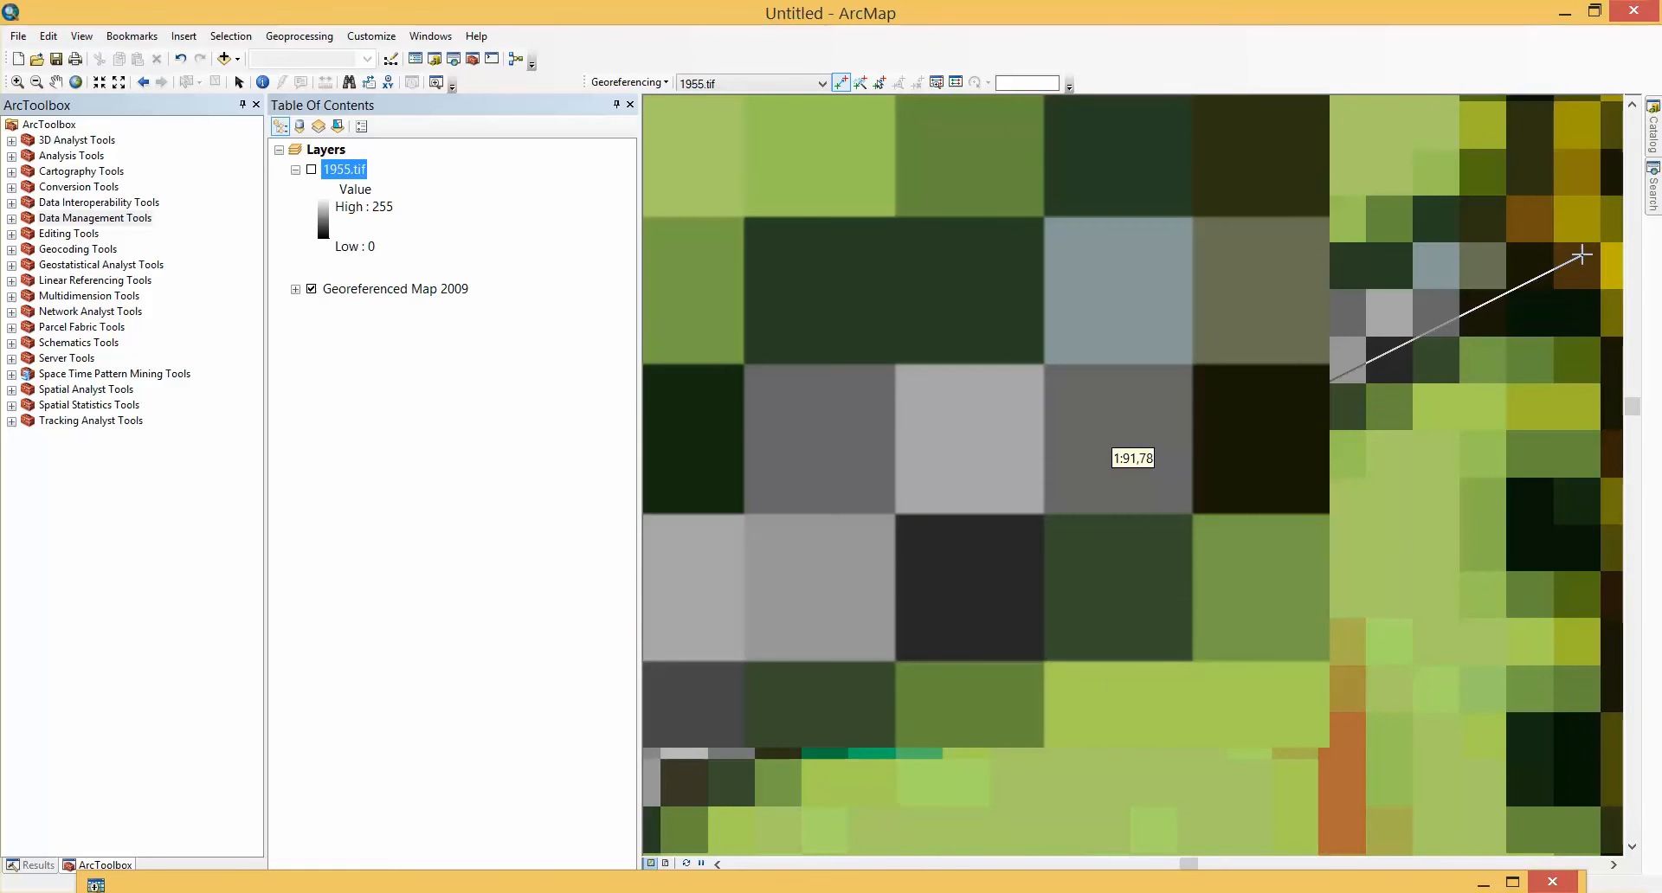
pyautogui.click(1614, 866)
pyautogui.click(1614, 866)
pyautogui.click(1614, 866)
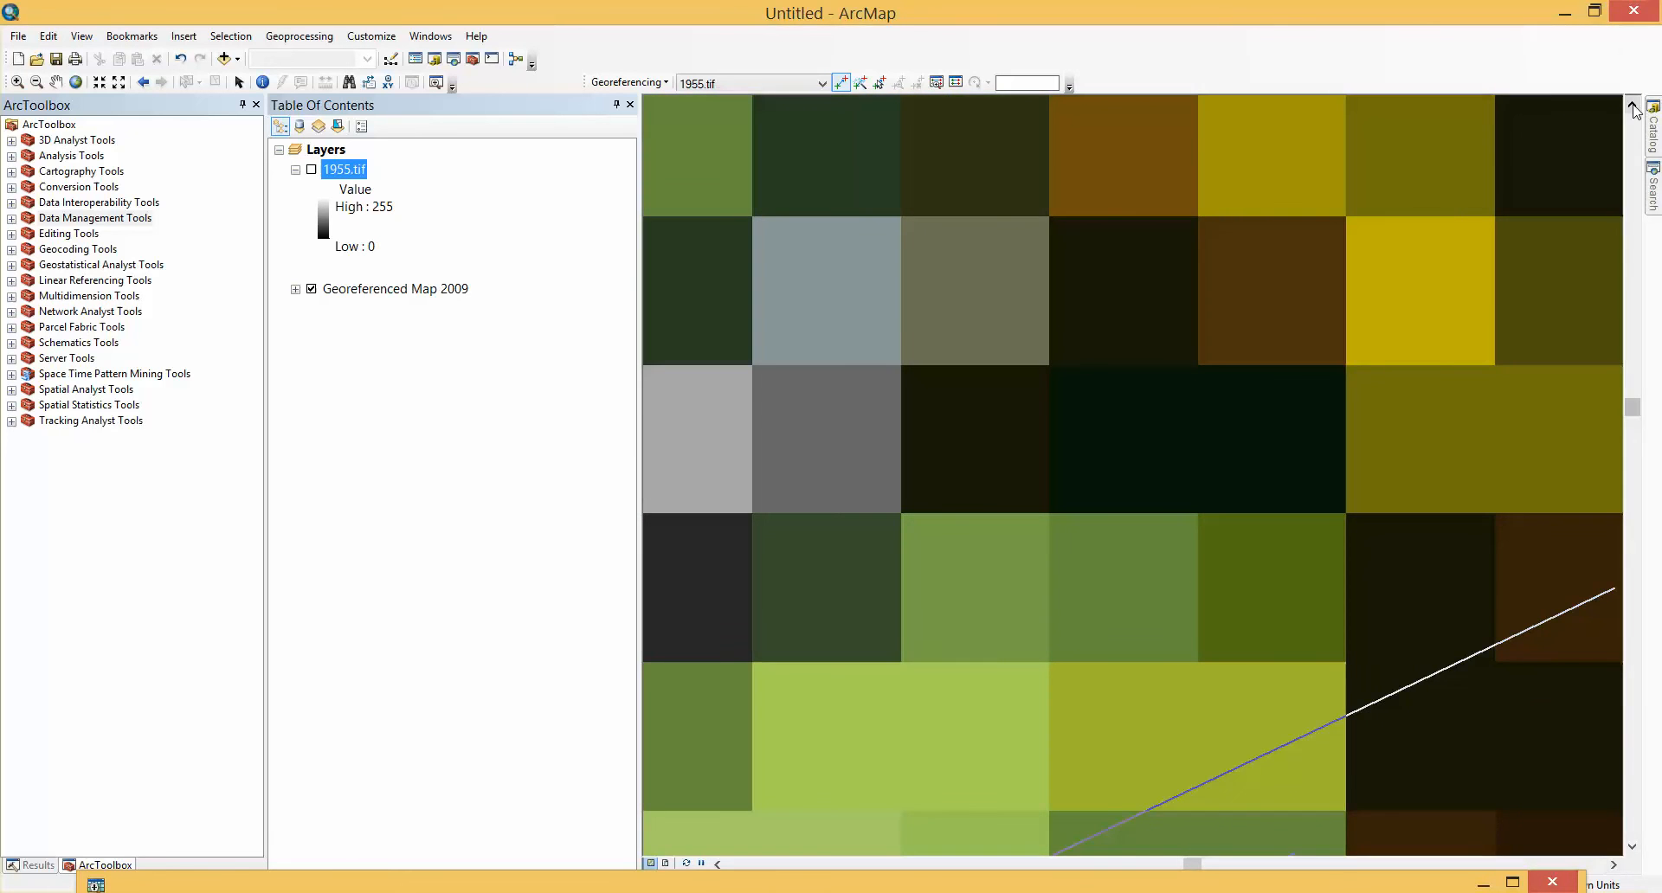
pyautogui.click(1633, 104)
pyautogui.click(1633, 104)
pyautogui.click(1119, 526)
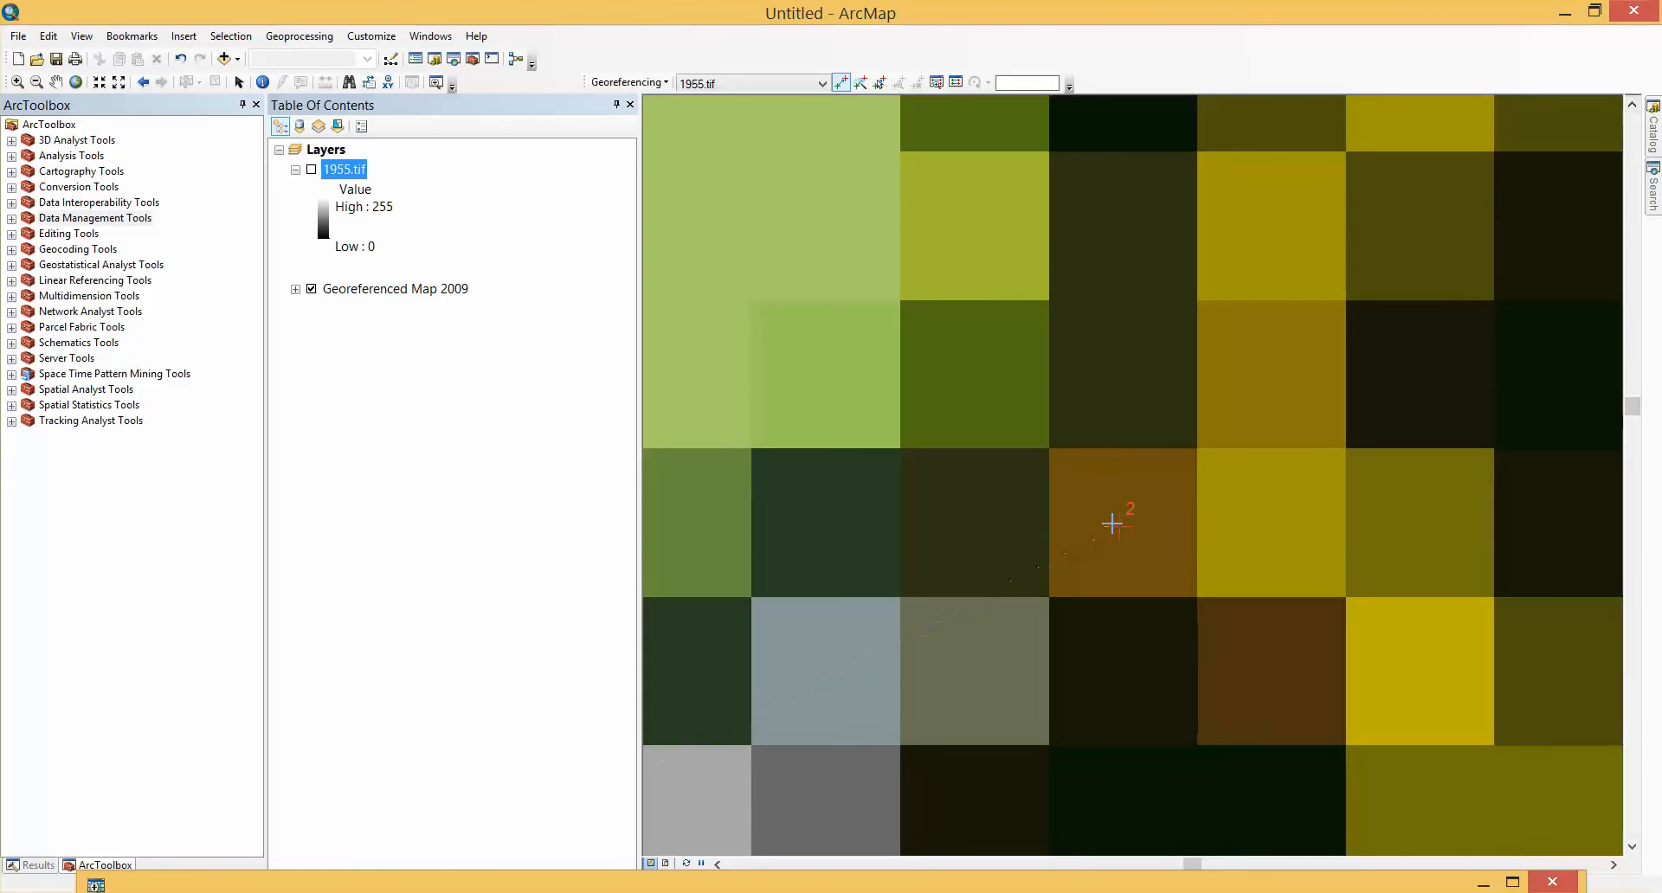
# Step: Show the 1955.tif layer, inspect its fit on the 2009 map from control point 2 to its southern edge, and hide it
pyautogui.click(312, 171)
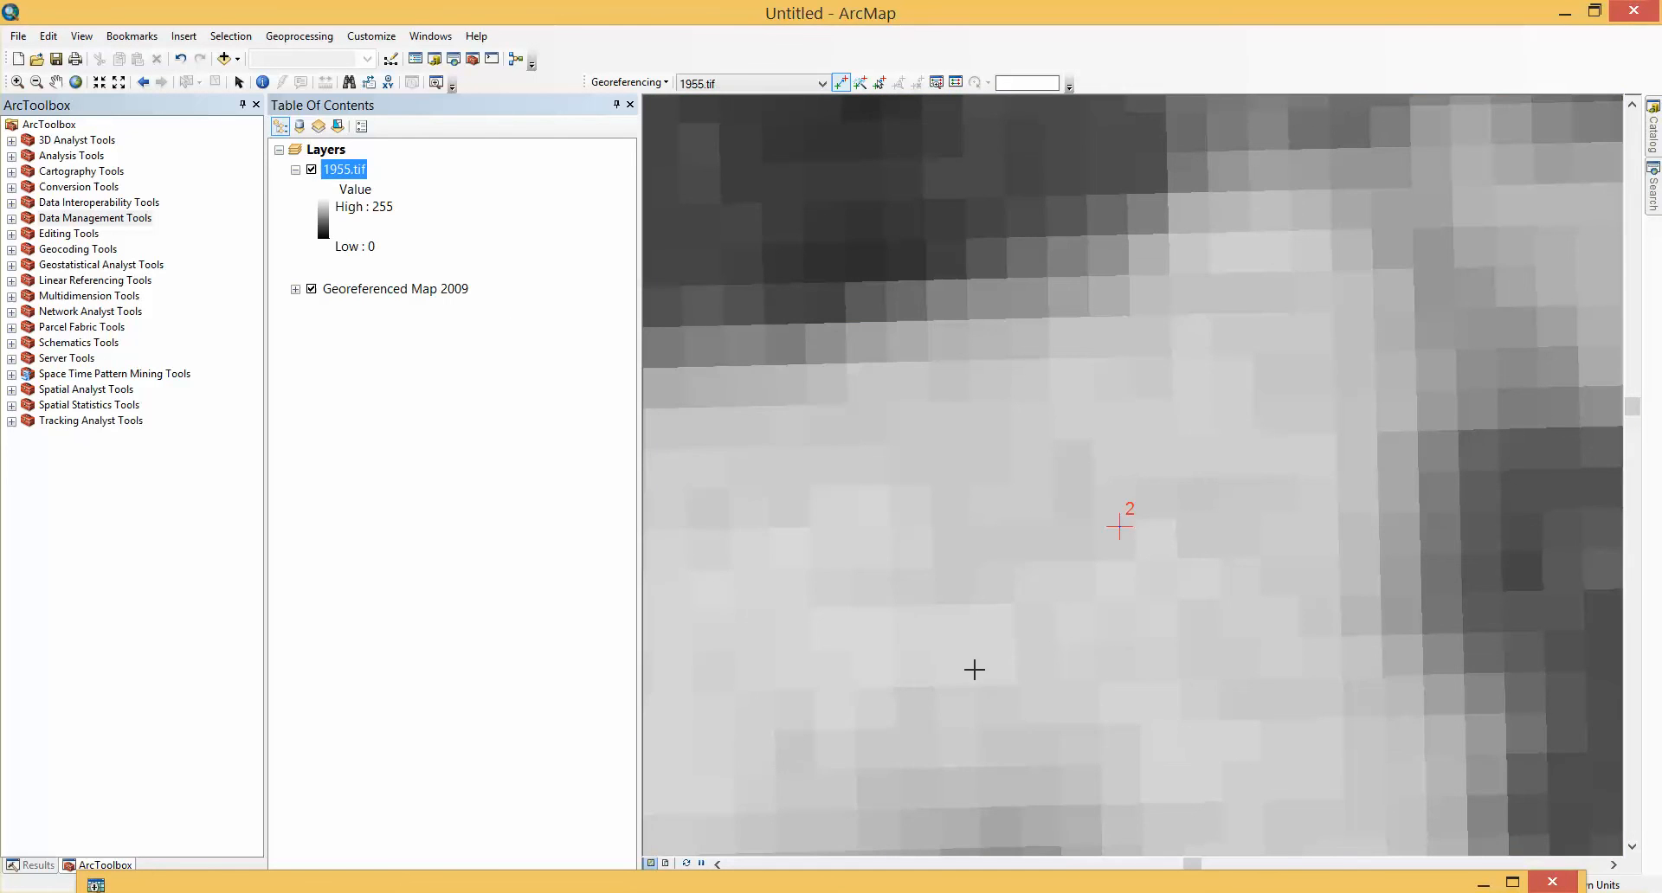
pyautogui.scroll(3, 973, 651)
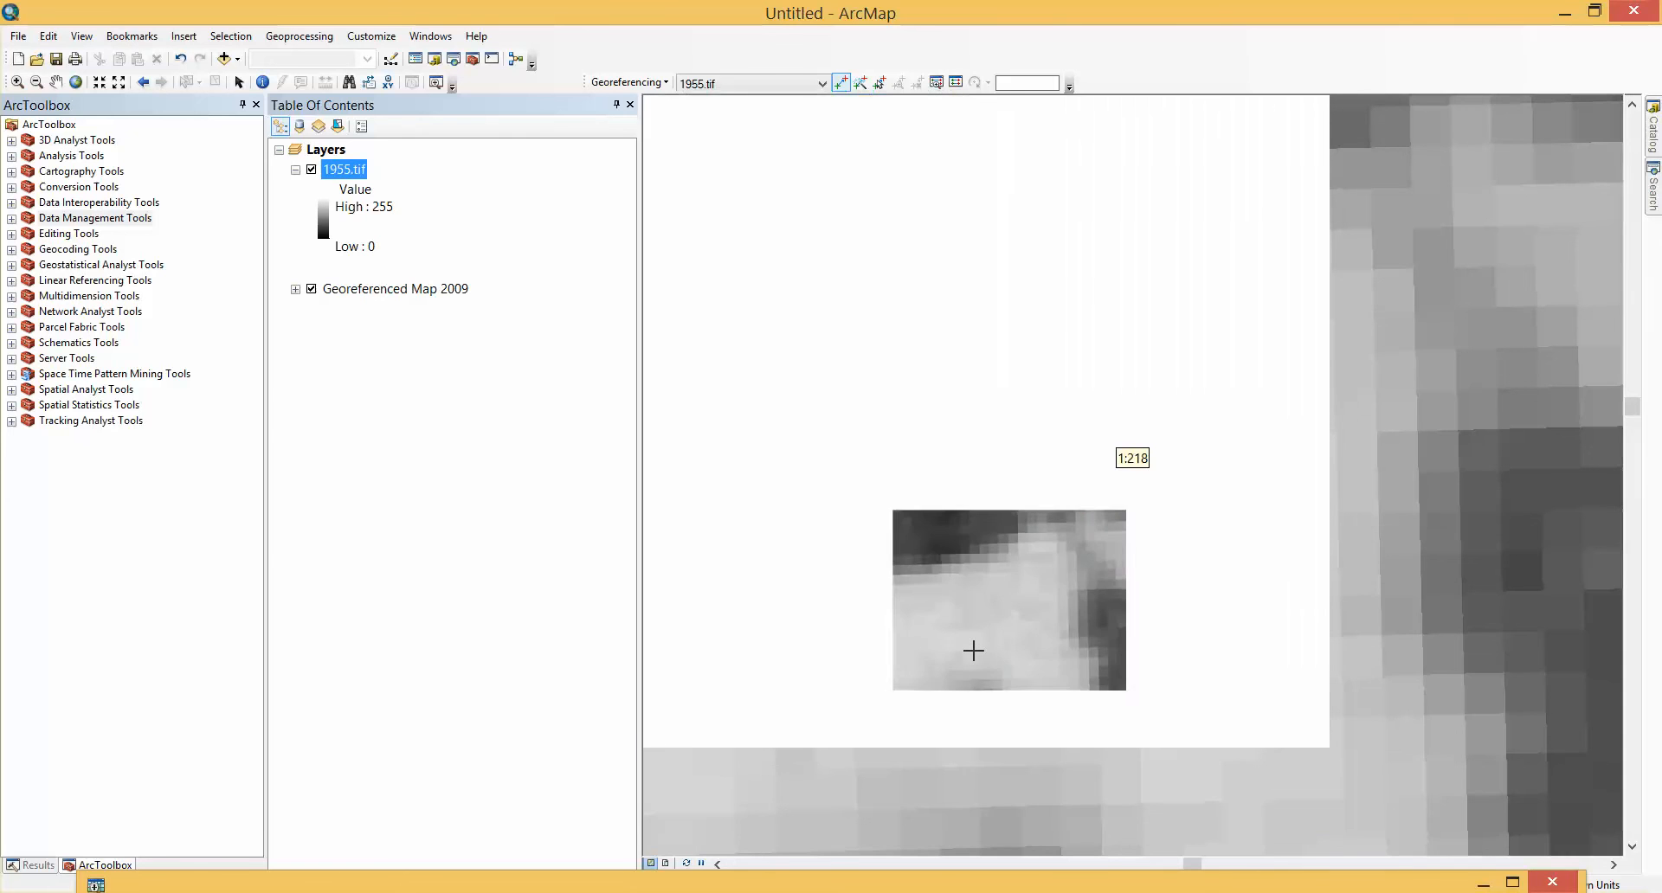
pyautogui.scroll(5, 972, 649)
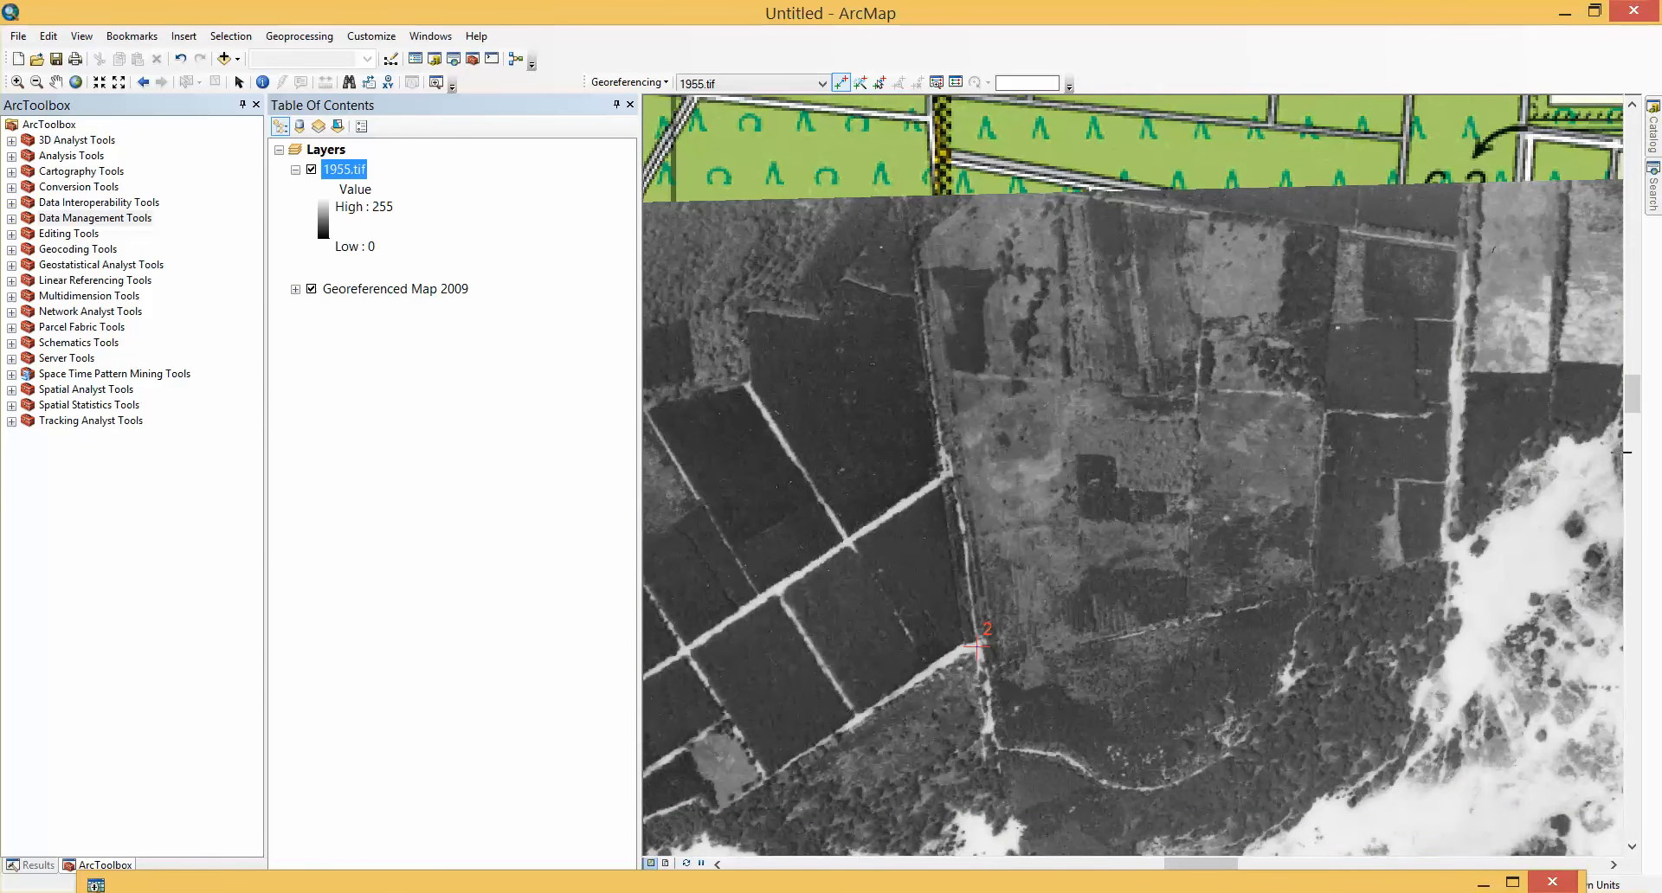
pyautogui.moveTo(1633, 401); pyautogui.dragTo(1633, 423)
pyautogui.scroll(-2, 1087, 582)
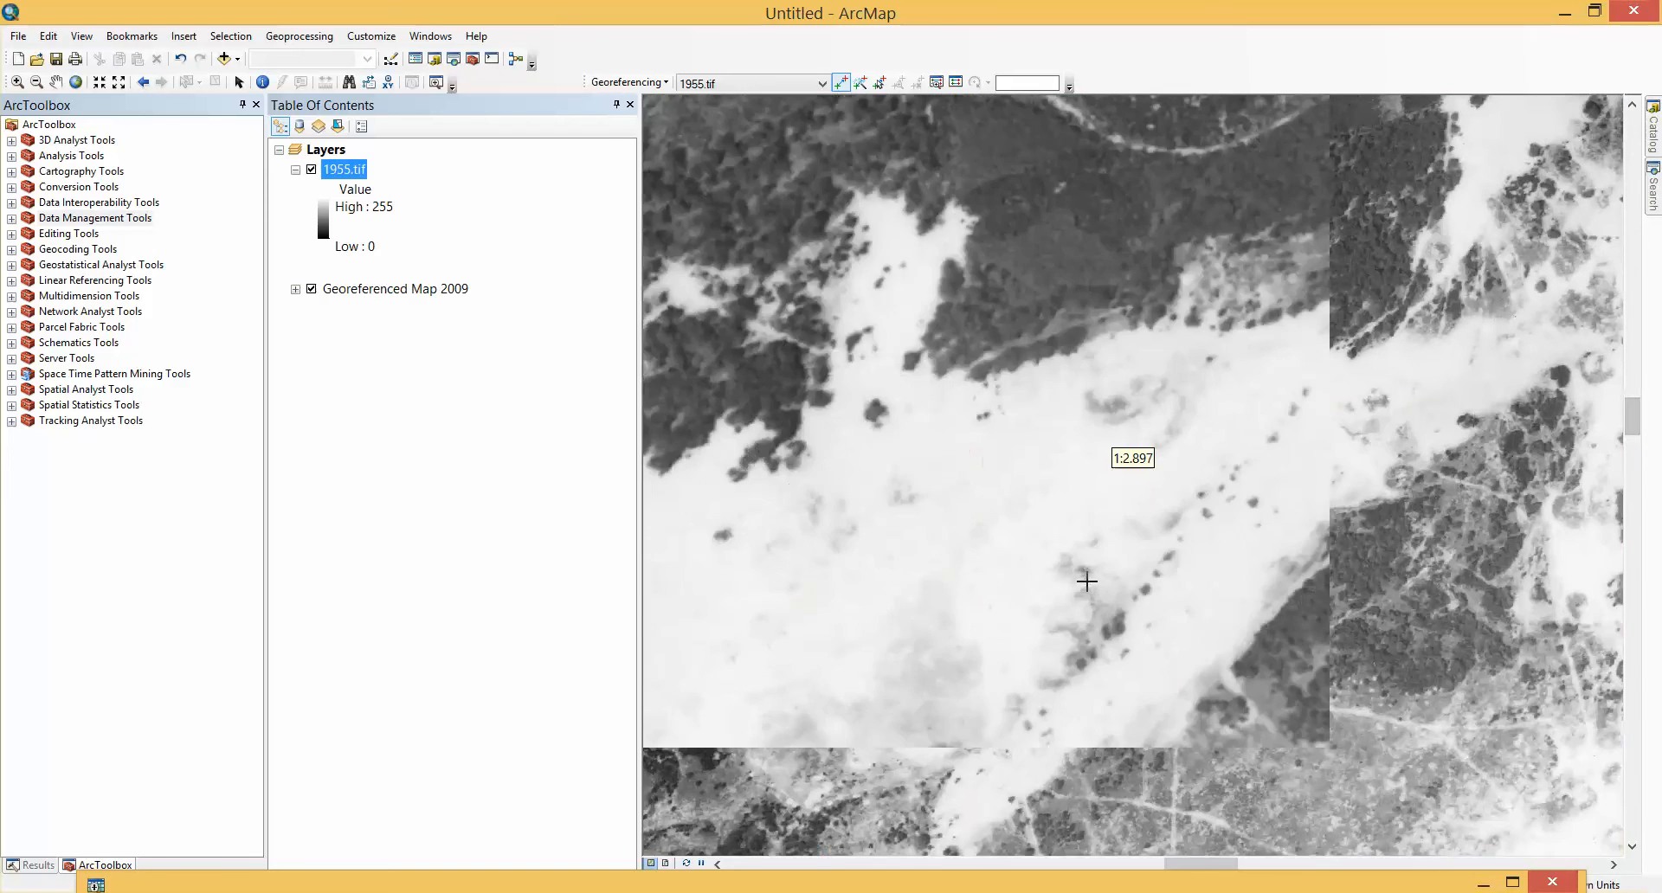
pyautogui.scroll(3, 902, 516)
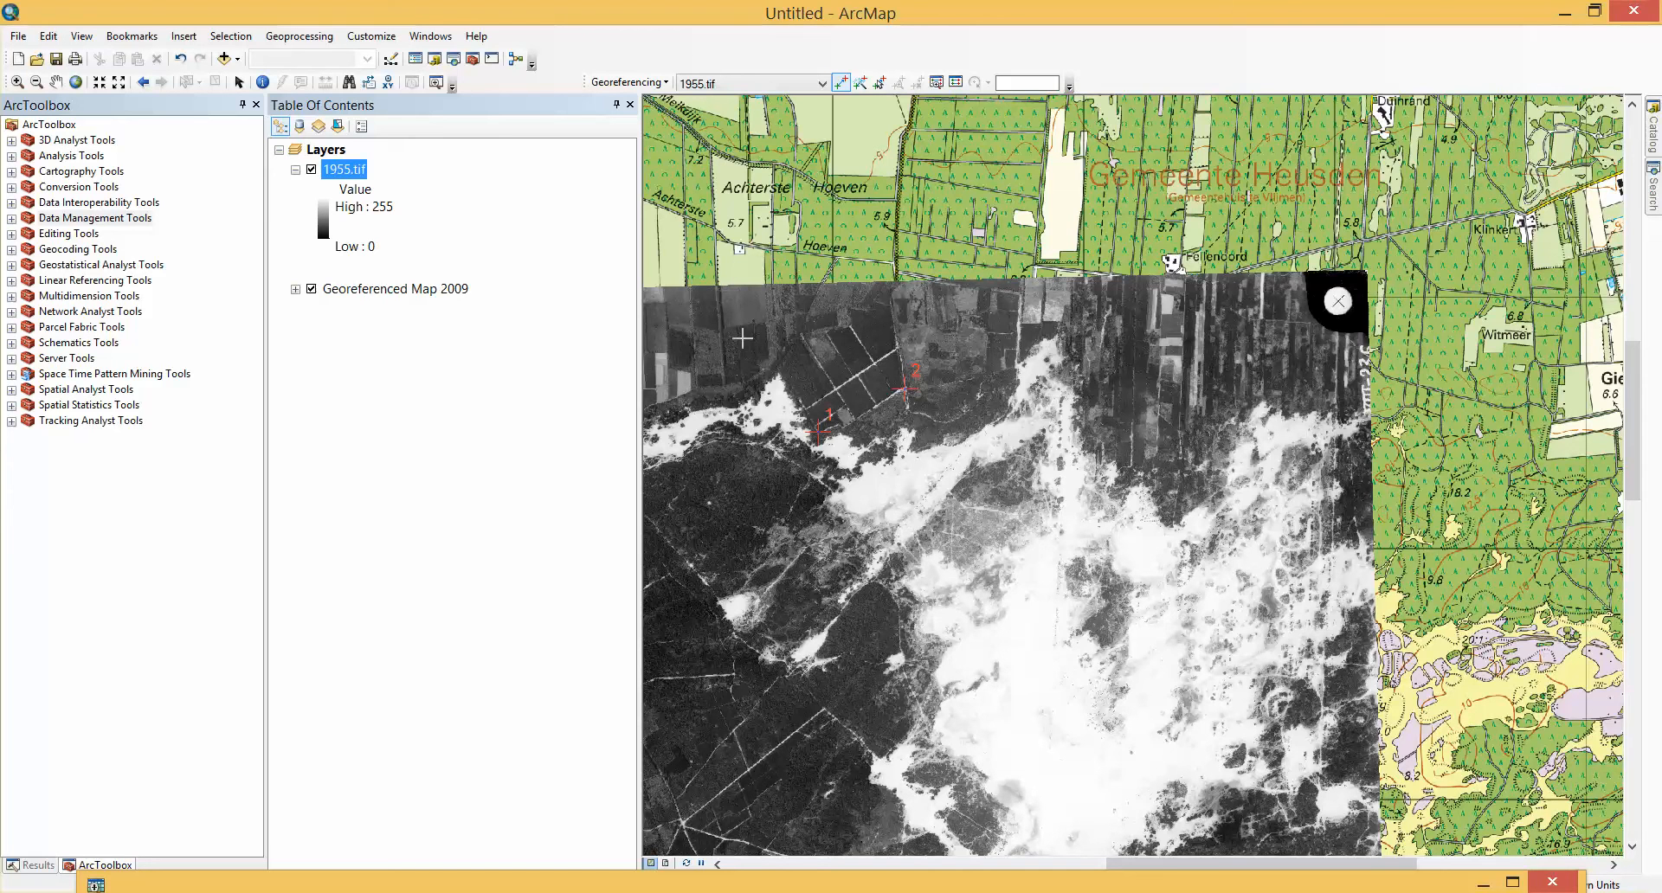
pyautogui.scroll(-1, 1030, 567)
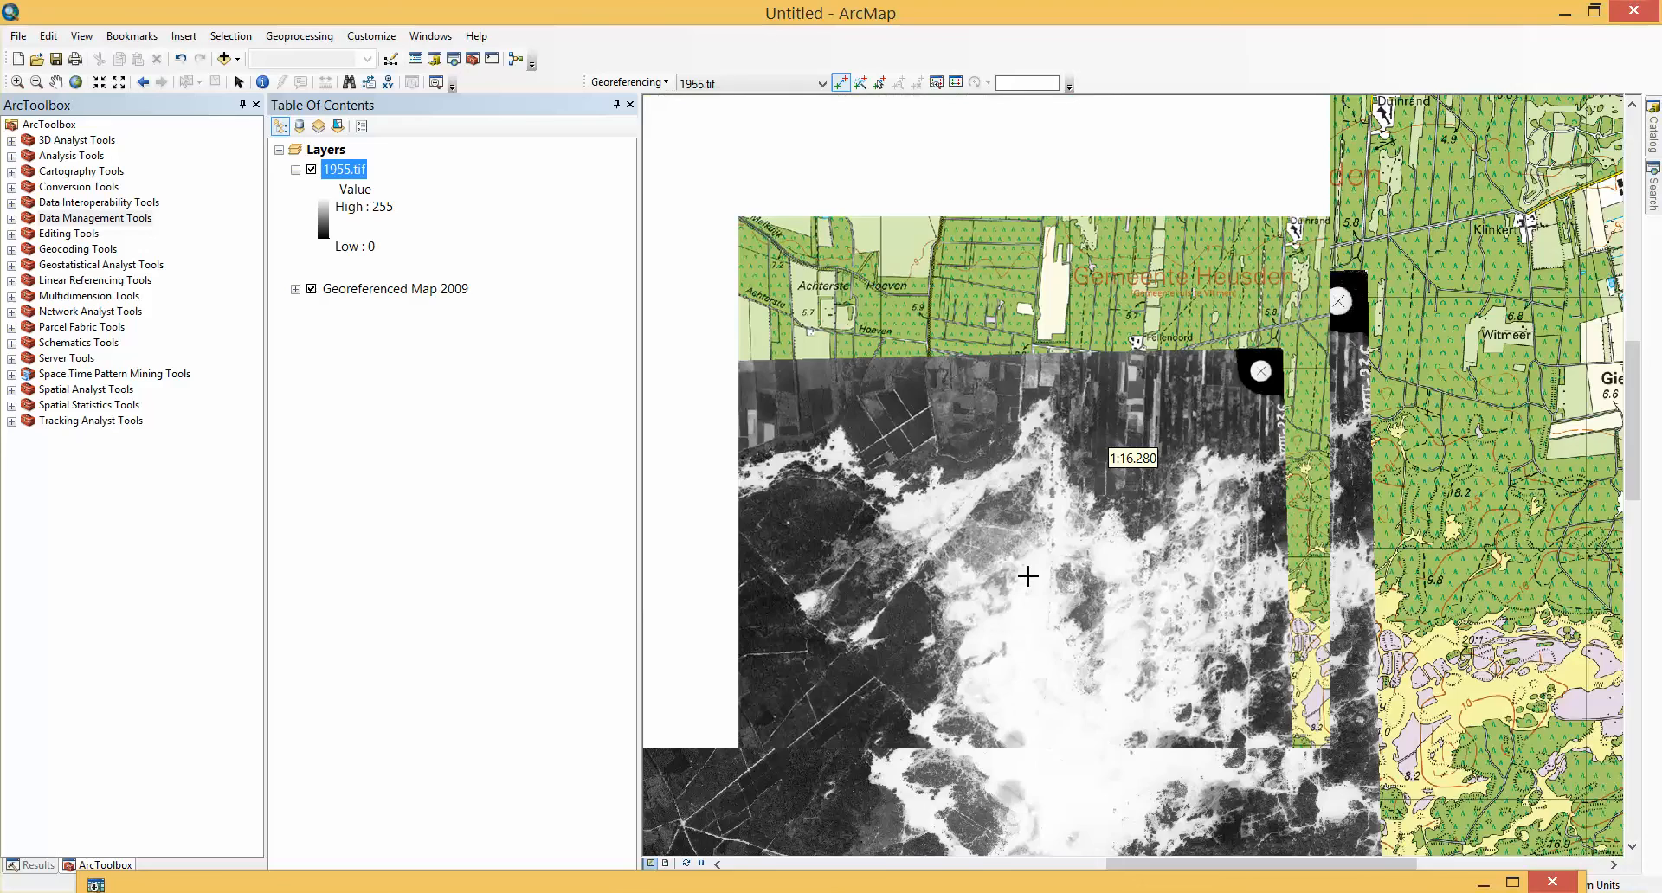
pyautogui.scroll(-2, 1029, 576)
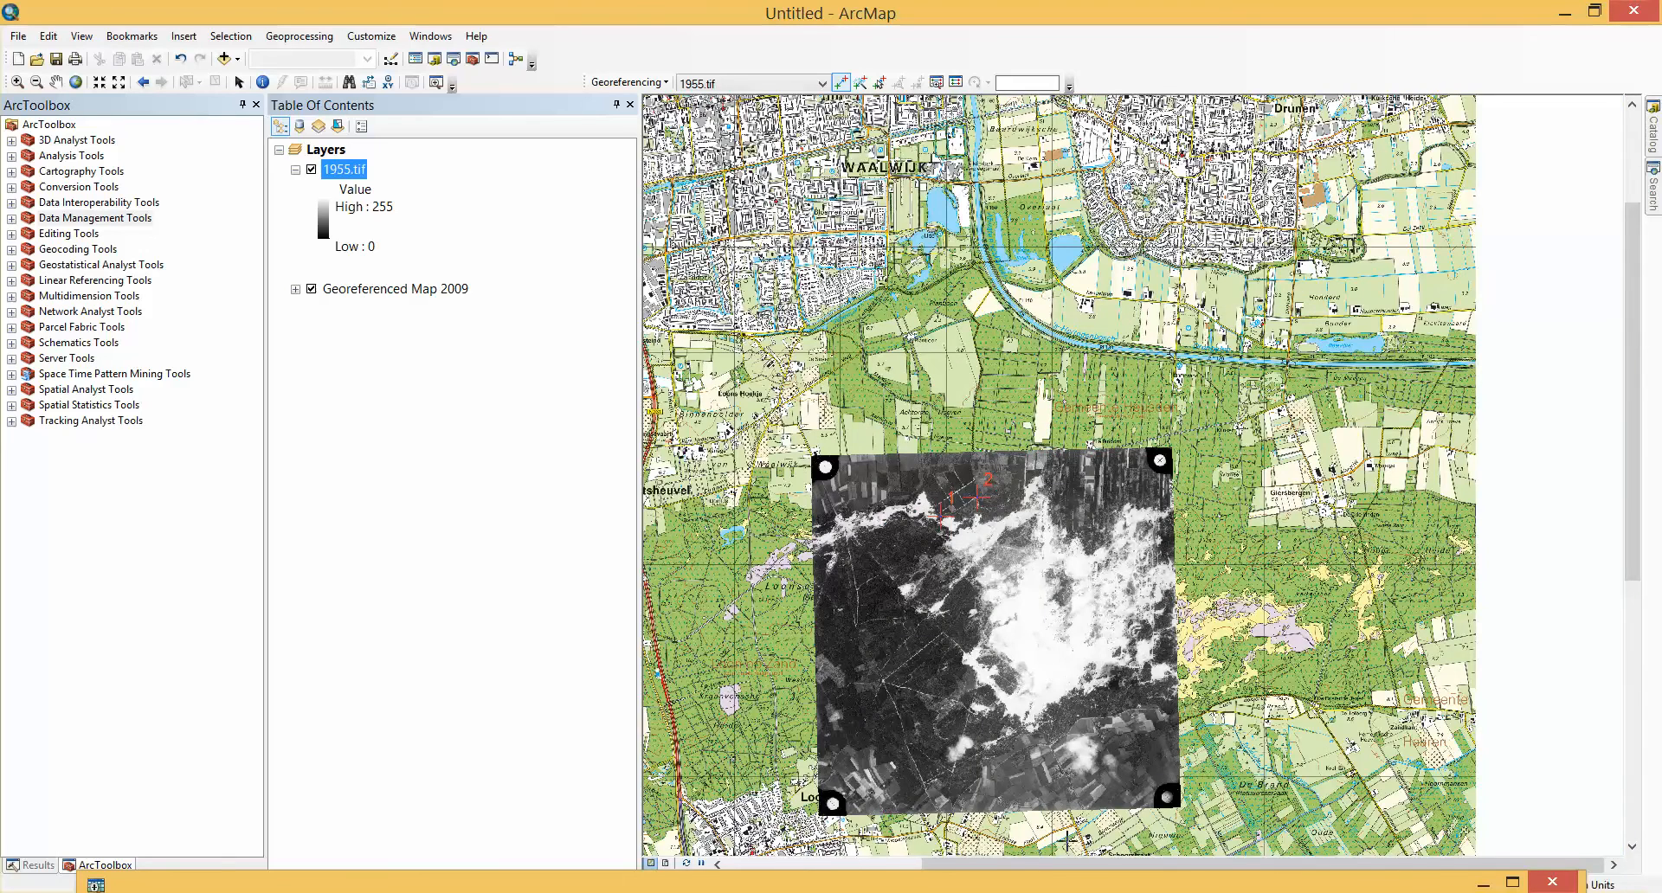
pyautogui.moveTo(1631, 554); pyautogui.dragTo(1626, 637)
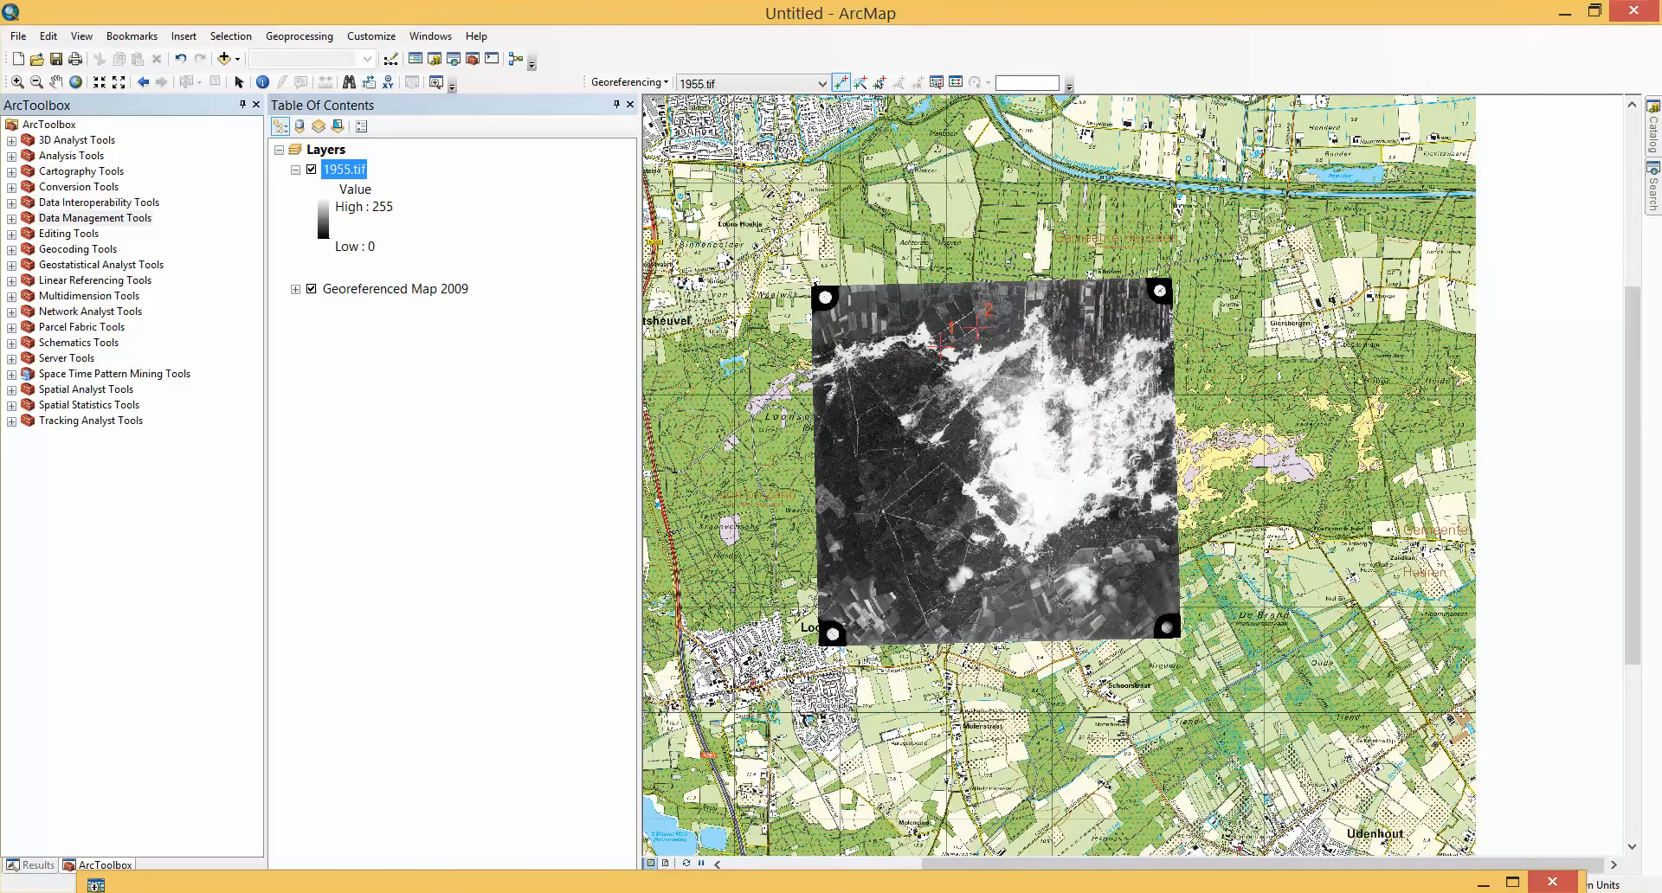
pyautogui.scroll(1, 1053, 581)
pyautogui.scroll(-4, 1053, 581)
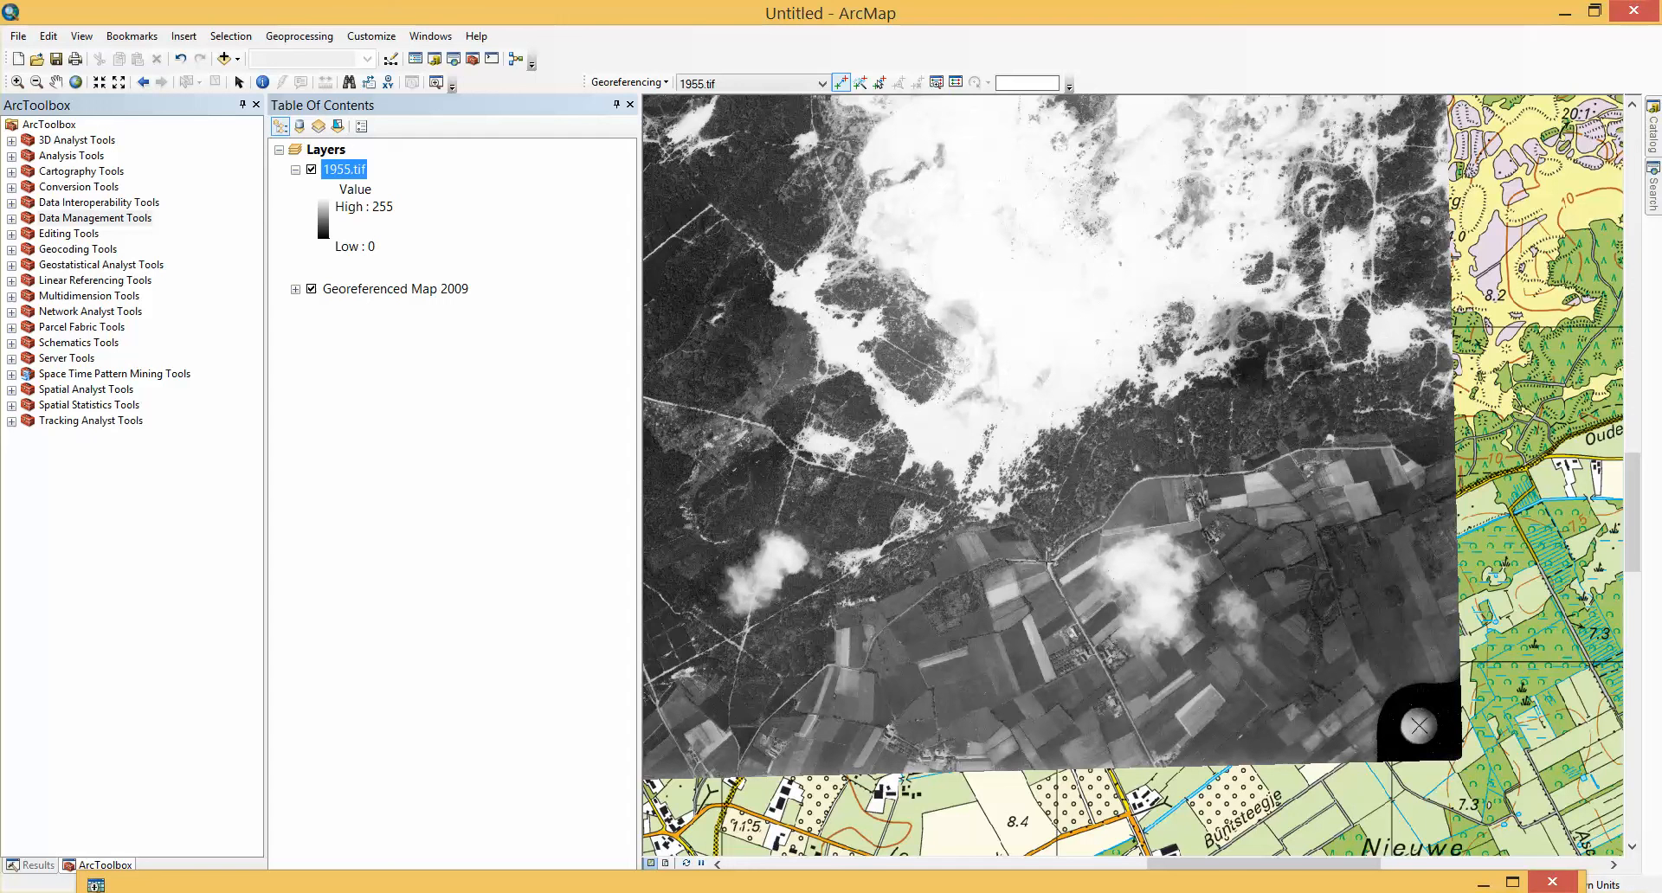
pyautogui.click(311, 171)
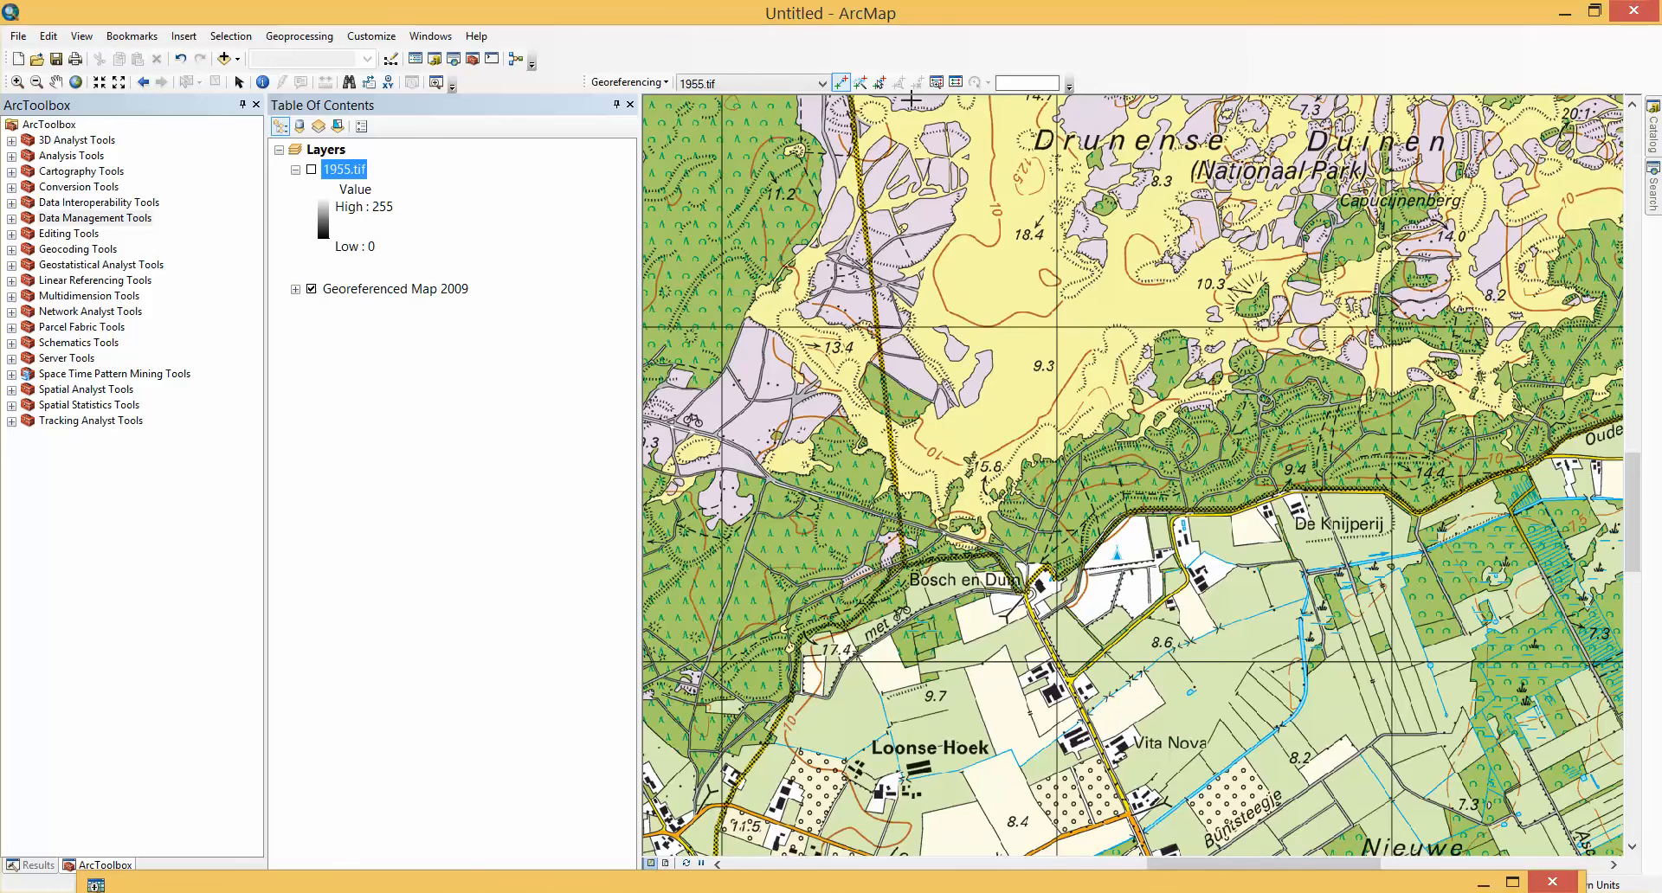
# Step: Bring up the separate 1955 photo viewer and zoom out from the track grid's southern corner to the wider photo
pyautogui.click(940, 90)
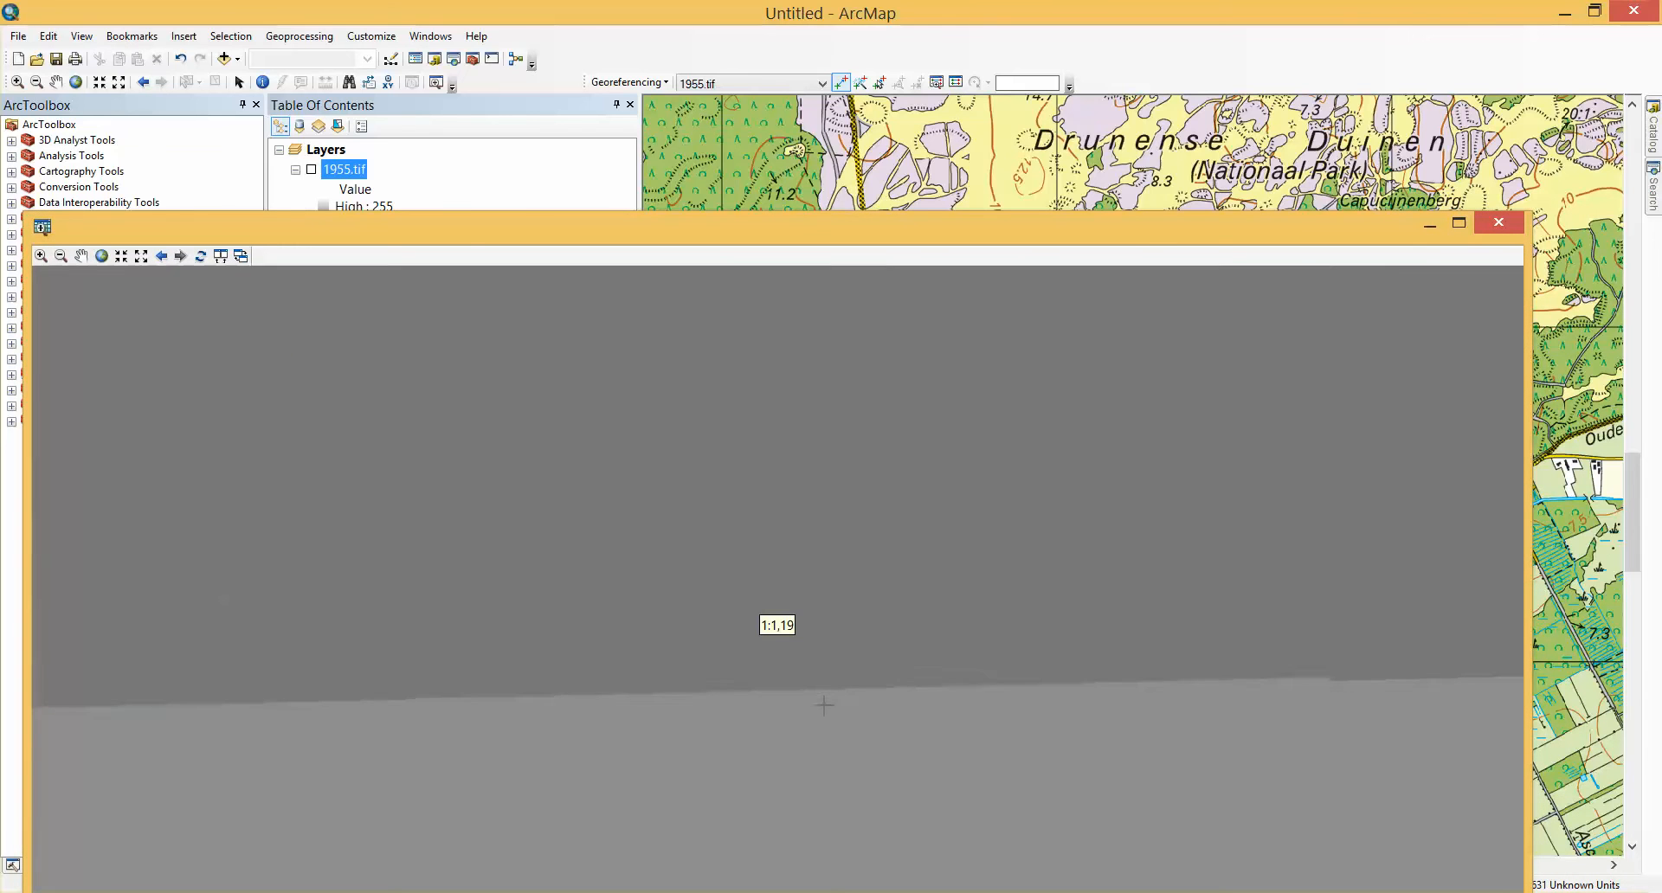
pyautogui.scroll(4, 824, 706)
pyautogui.scroll(3, 825, 725)
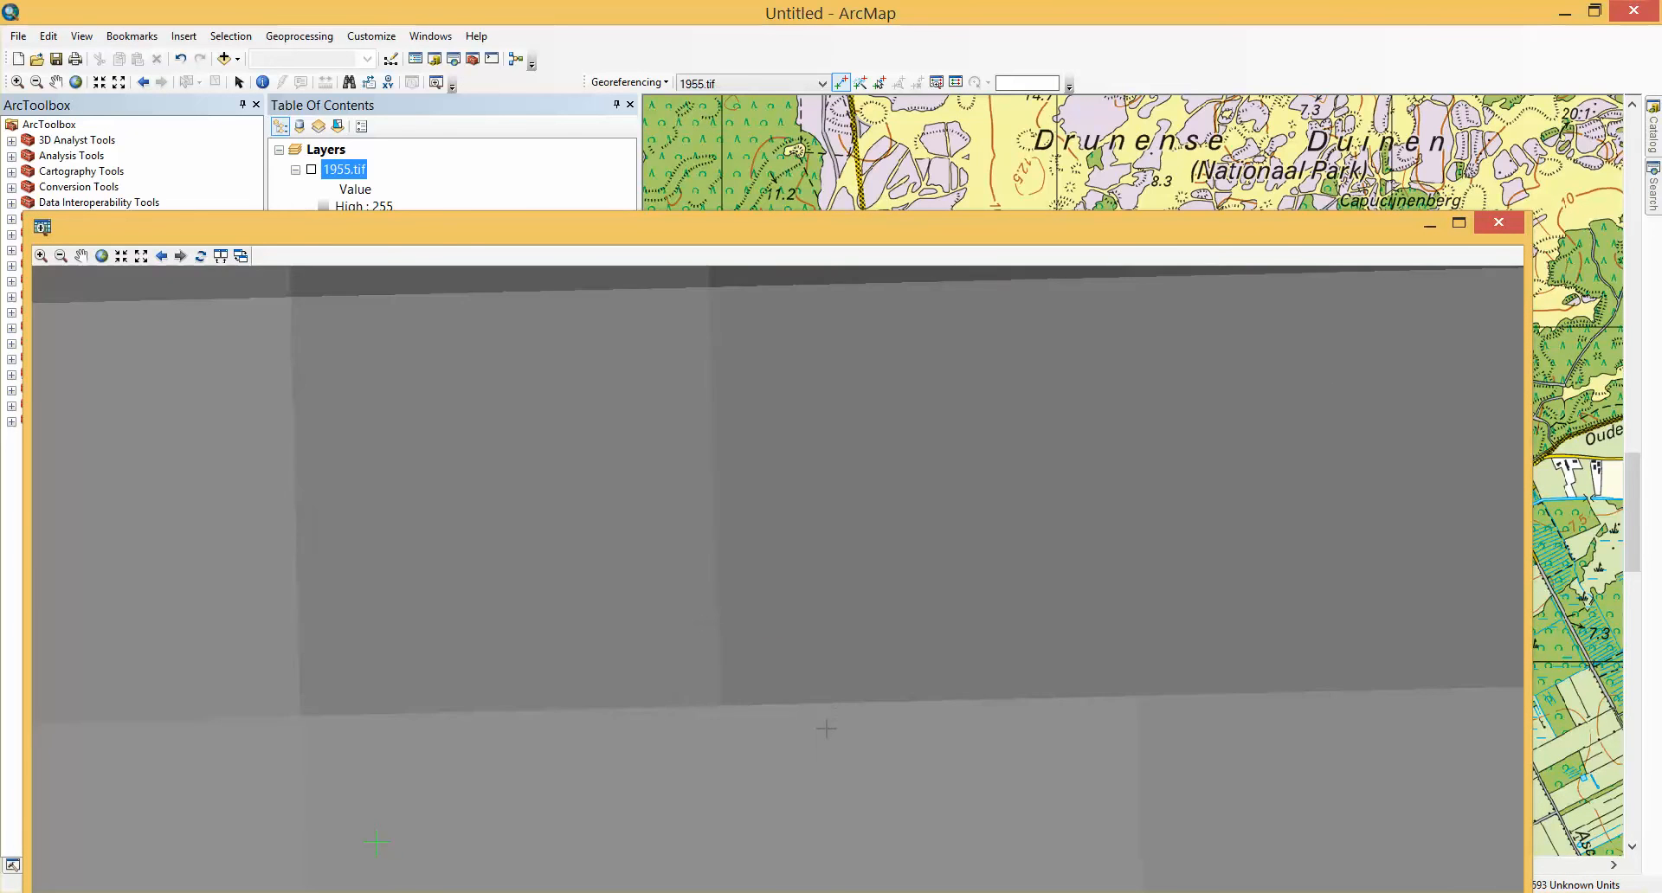
pyautogui.scroll(-5, 825, 746)
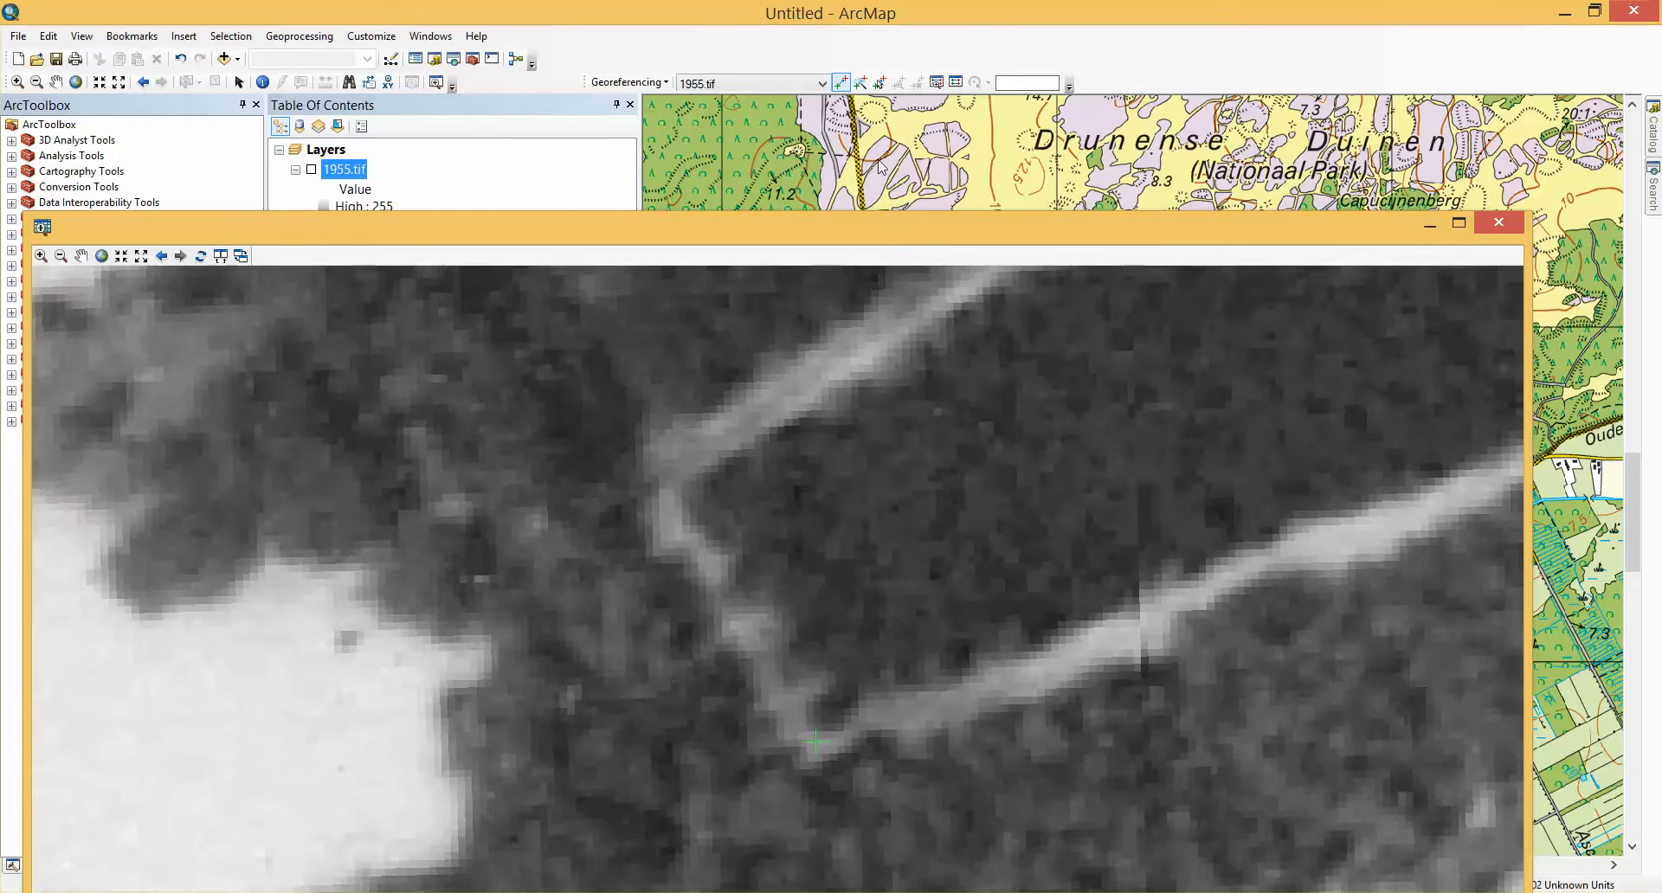
pyautogui.moveTo(882, 238); pyautogui.dragTo(879, 99)
pyautogui.scroll(3, 856, 629)
pyautogui.scroll(2, 840, 723)
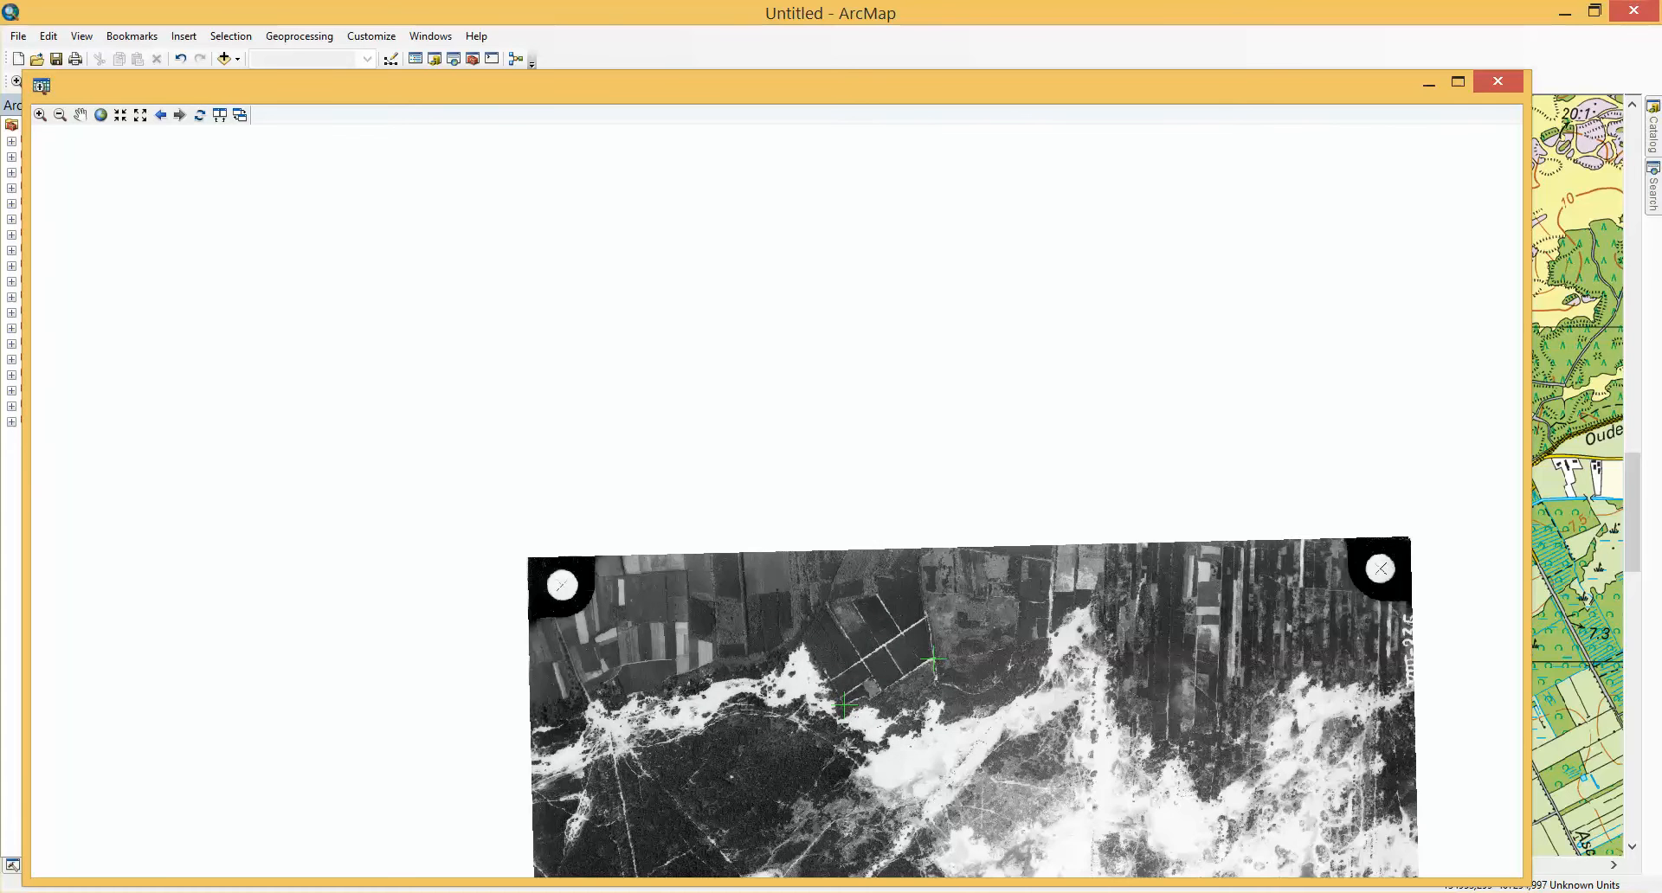
# Step: Examine the southern half of the 1955 photo for a road junction matching the one at Bosch en Duin on the 2009 map
pyautogui.click(81, 115)
pyautogui.moveTo(1047, 852); pyautogui.dragTo(940, 402)
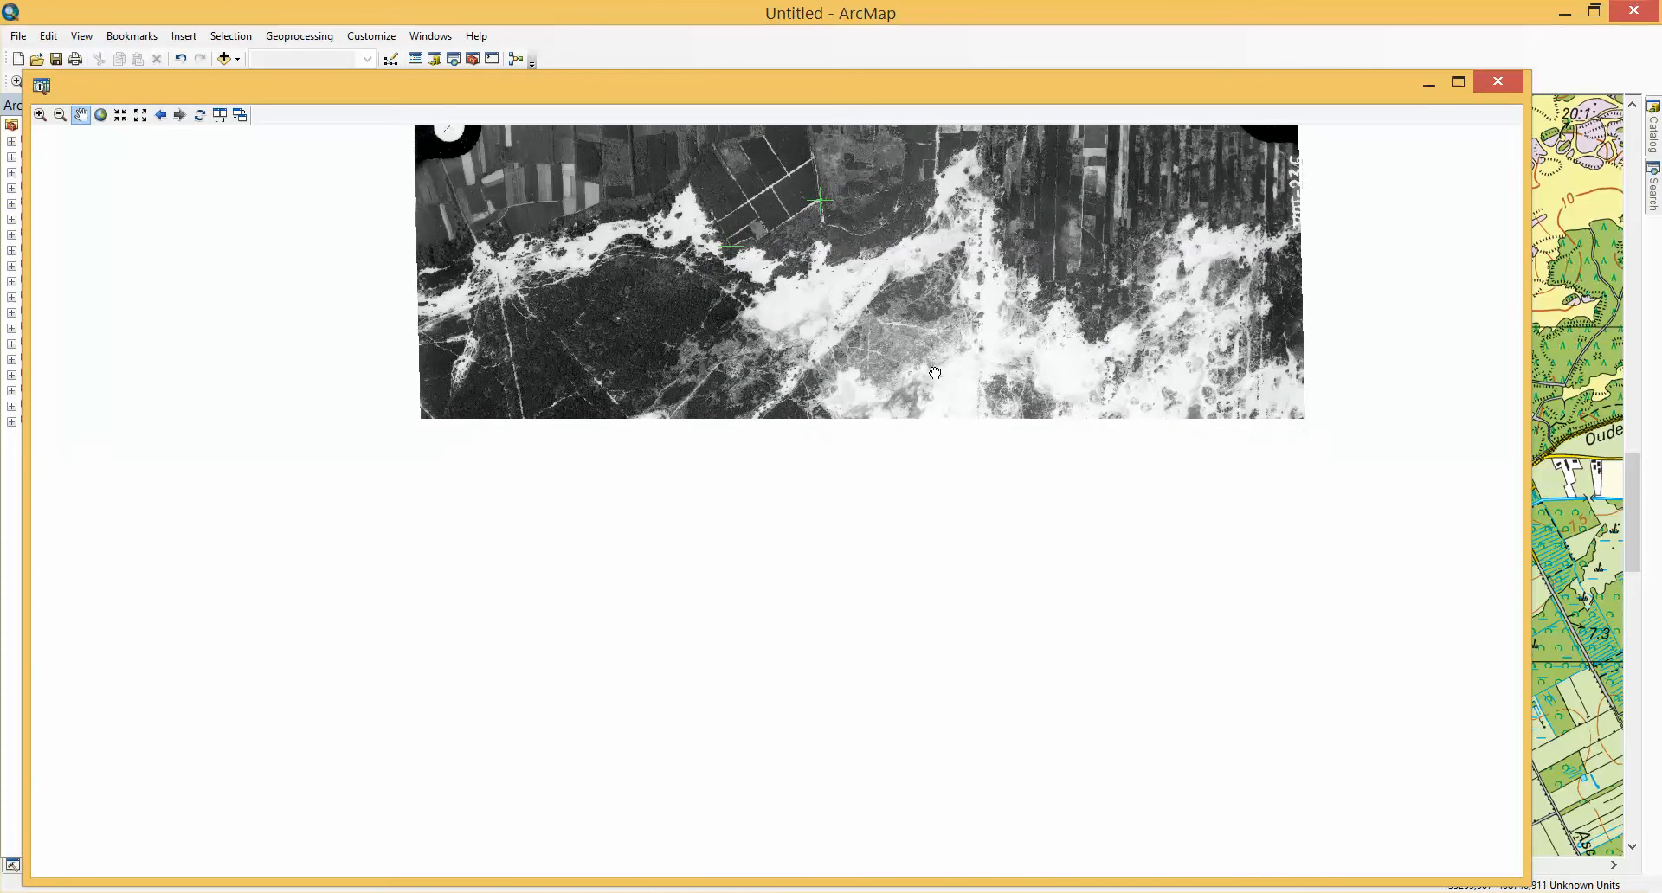
pyautogui.moveTo(931, 606); pyautogui.dragTo(876, 518)
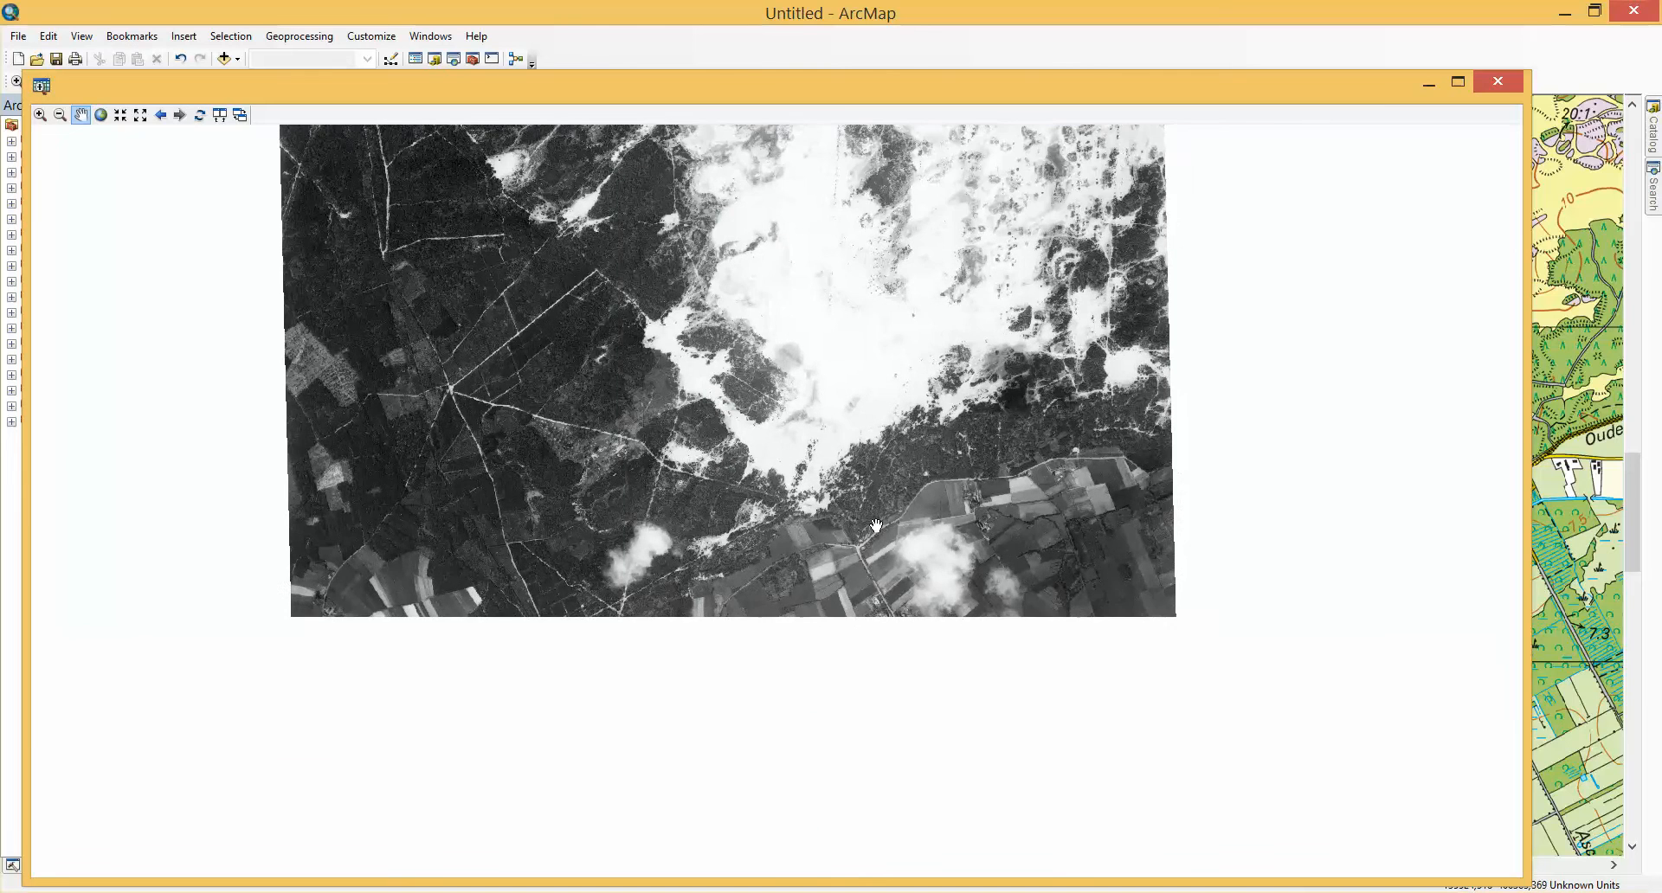
pyautogui.scroll(3, 831, 530)
pyautogui.scroll(4, 831, 530)
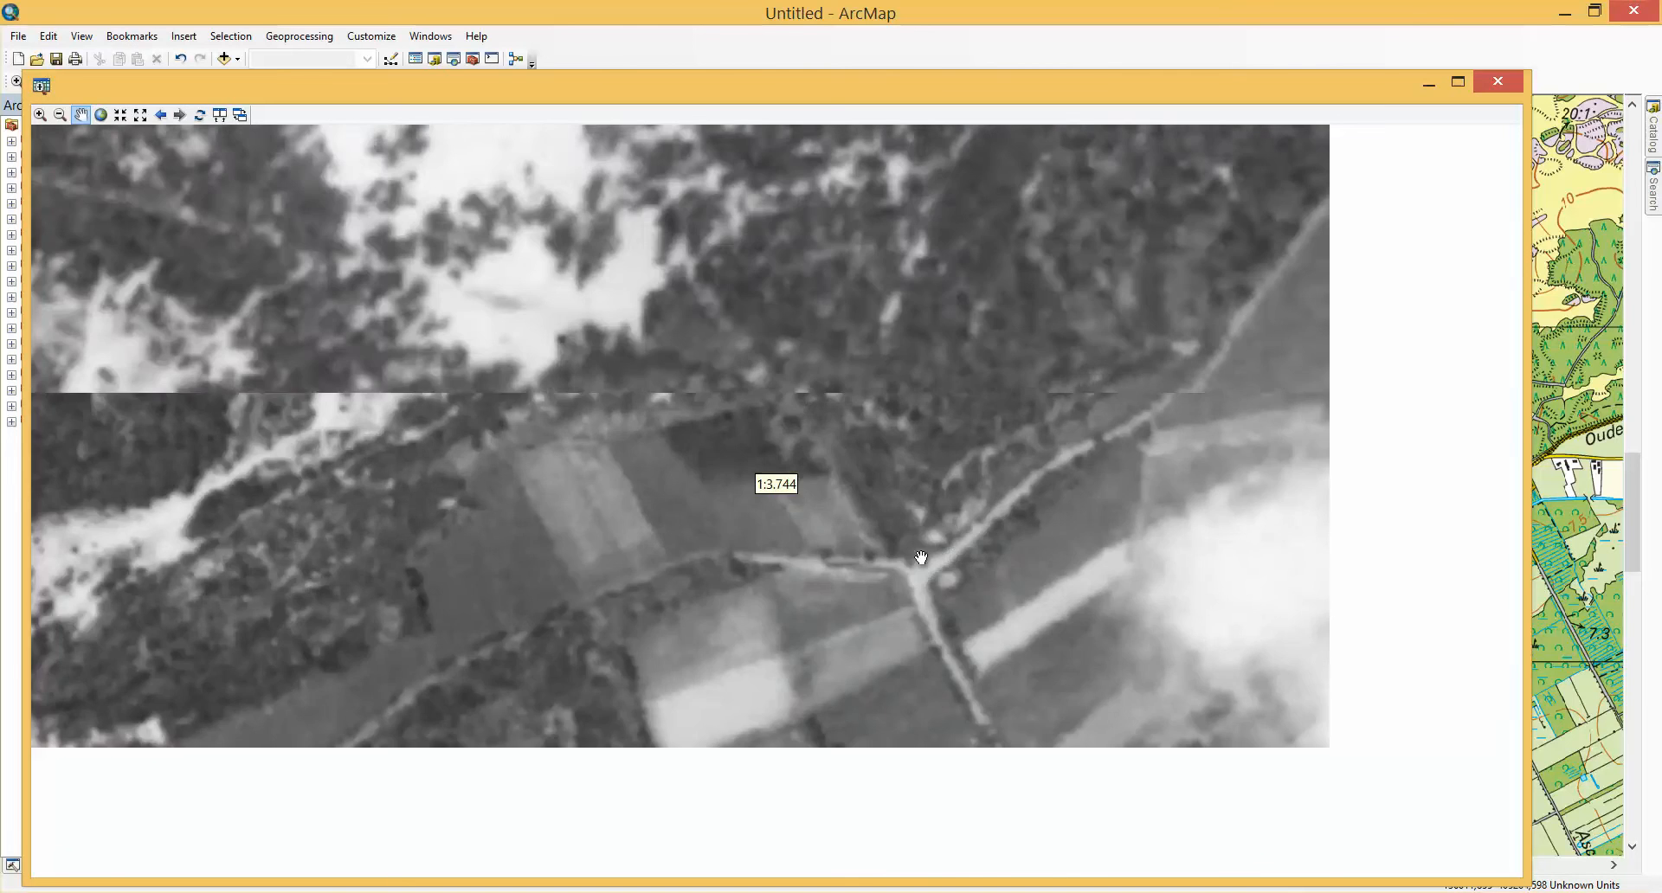
pyautogui.scroll(-4, 982, 568)
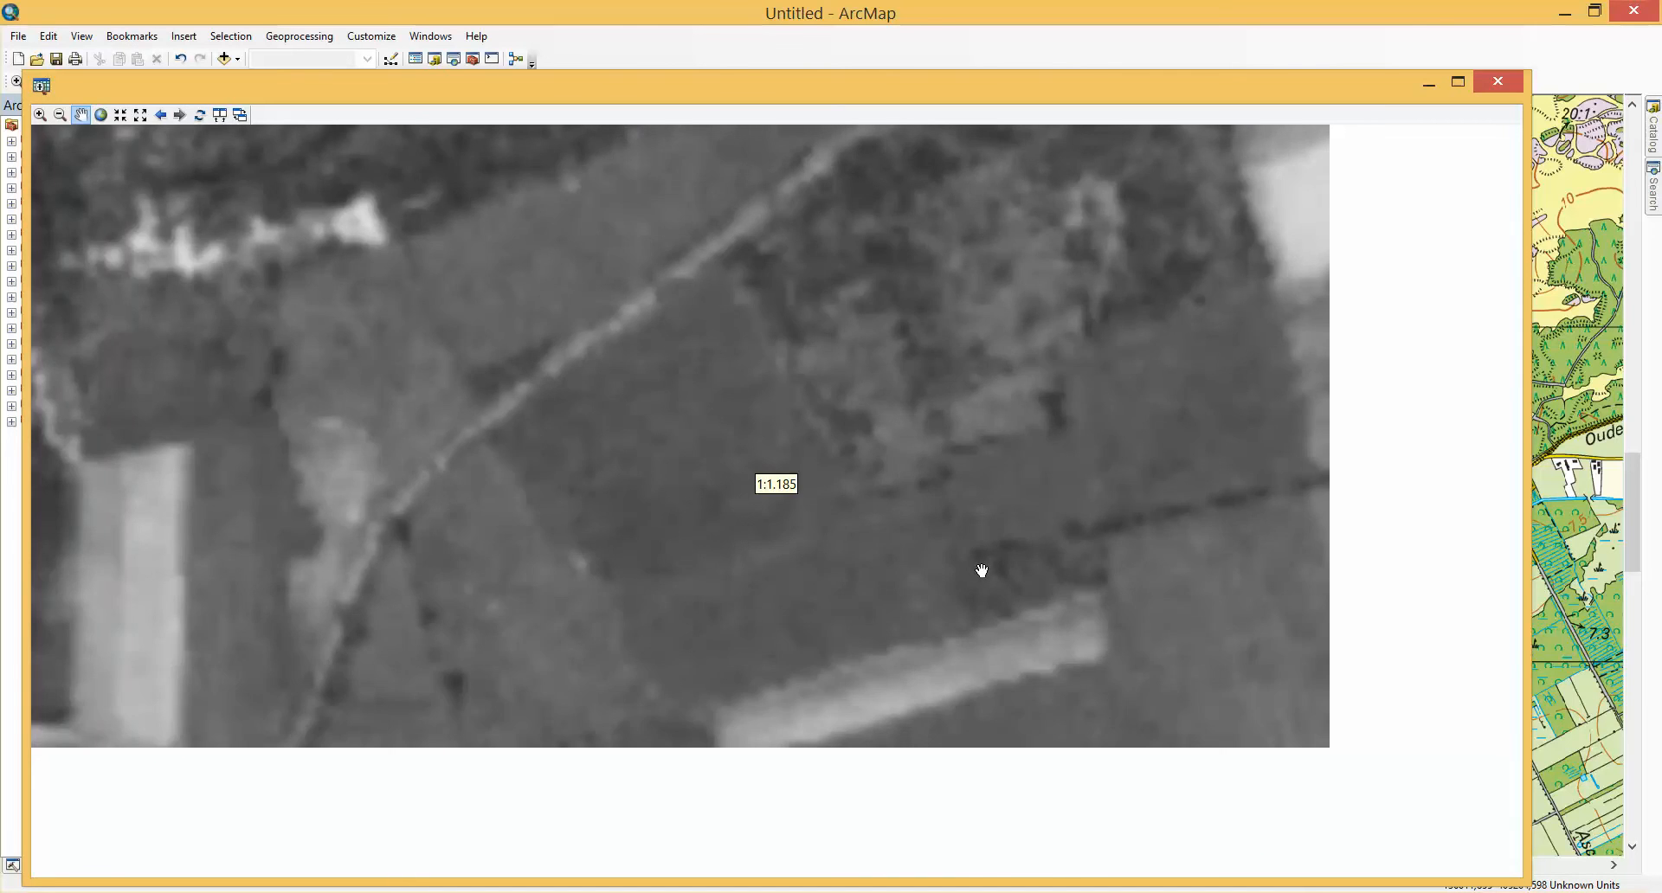
pyautogui.scroll(-1, 1007, 613)
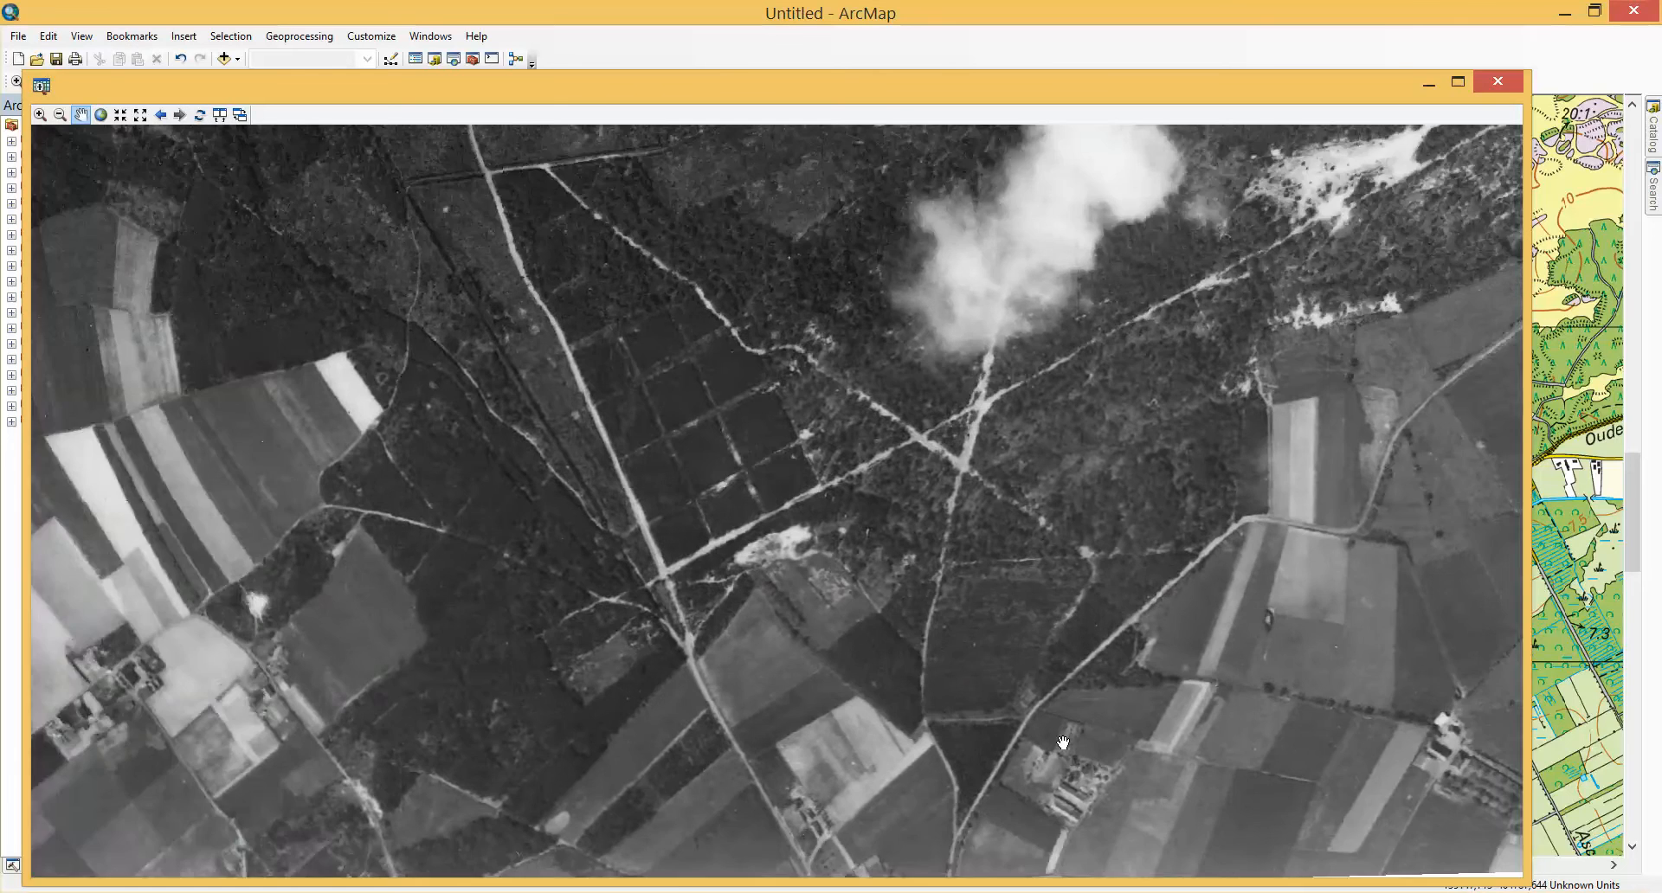
pyautogui.moveTo(1013, 664); pyautogui.dragTo(843, 471)
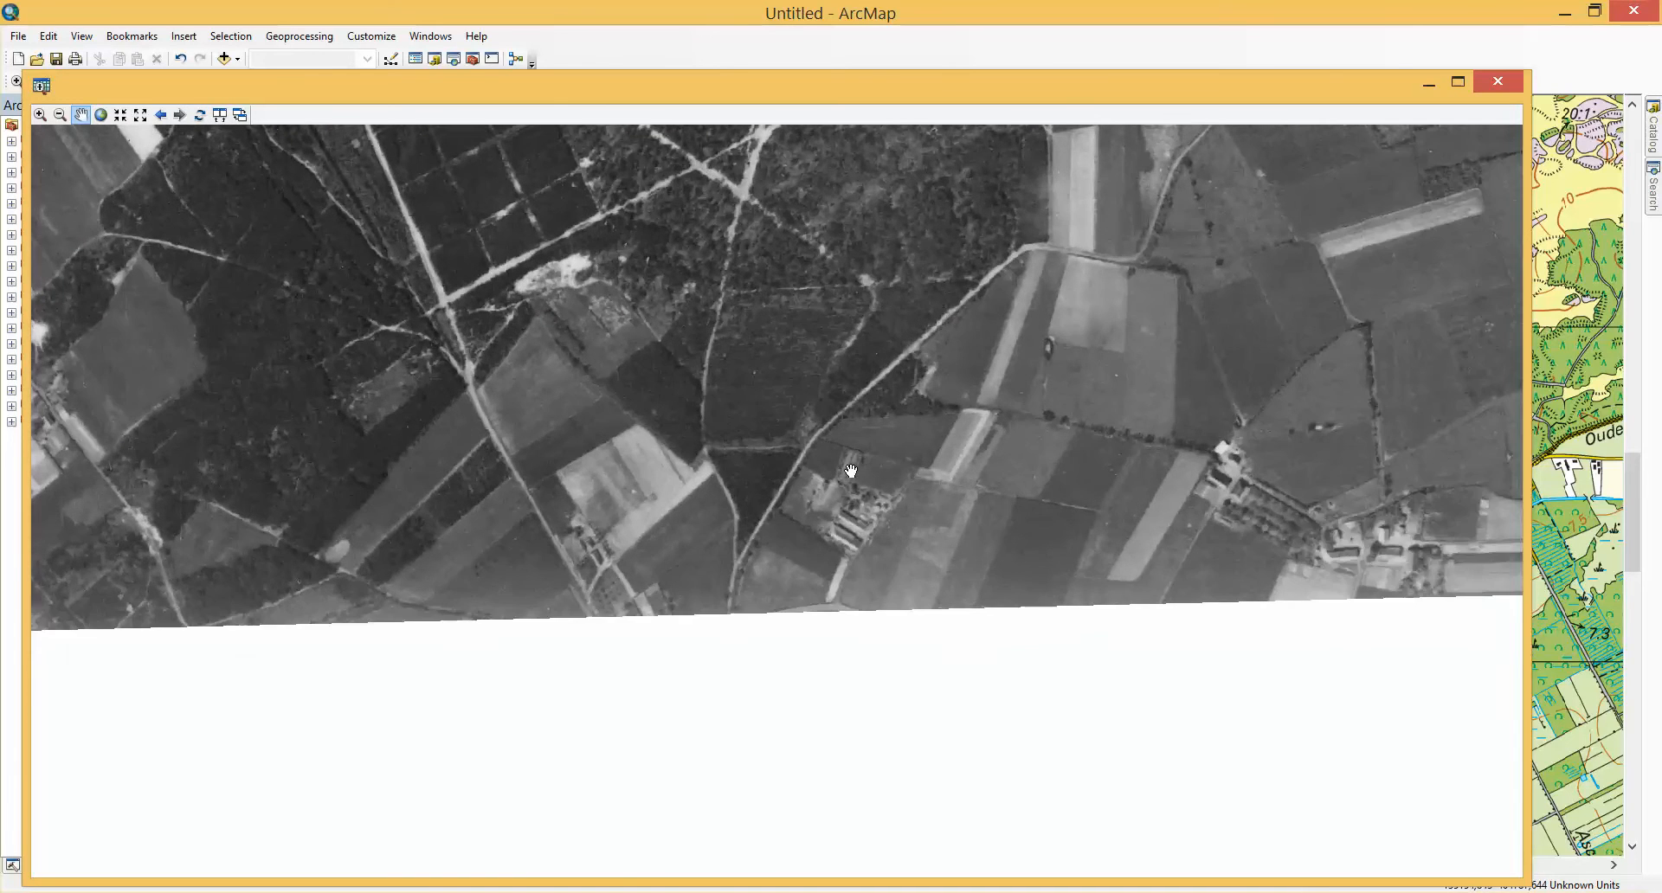
pyautogui.moveTo(1072, 456); pyautogui.dragTo(912, 690)
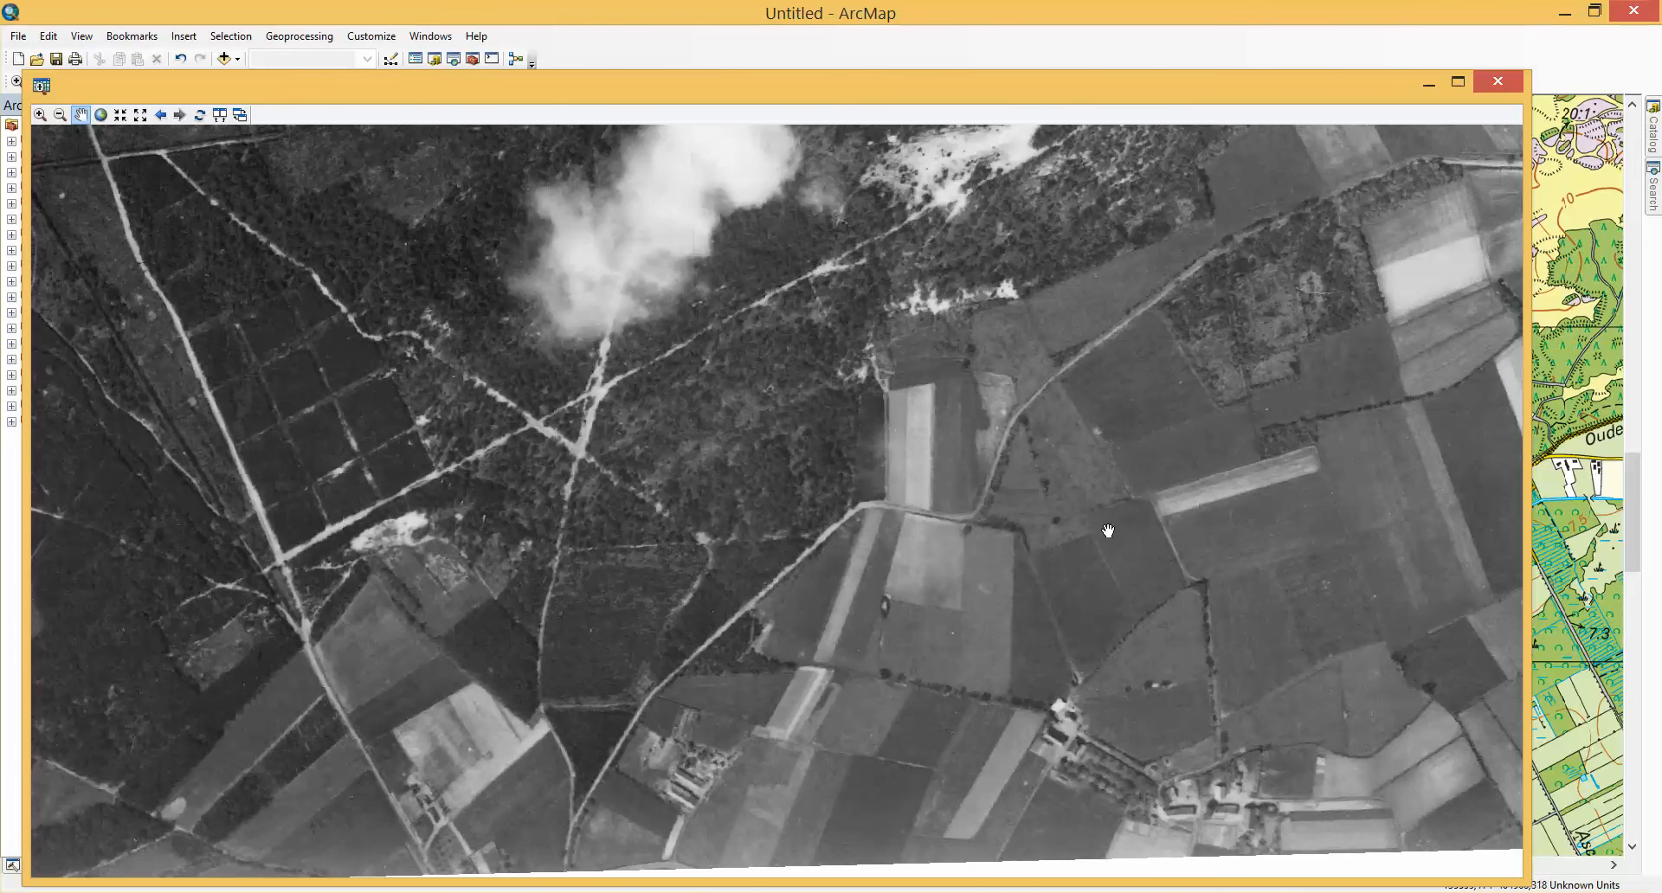
pyautogui.scroll(-1, 1109, 537)
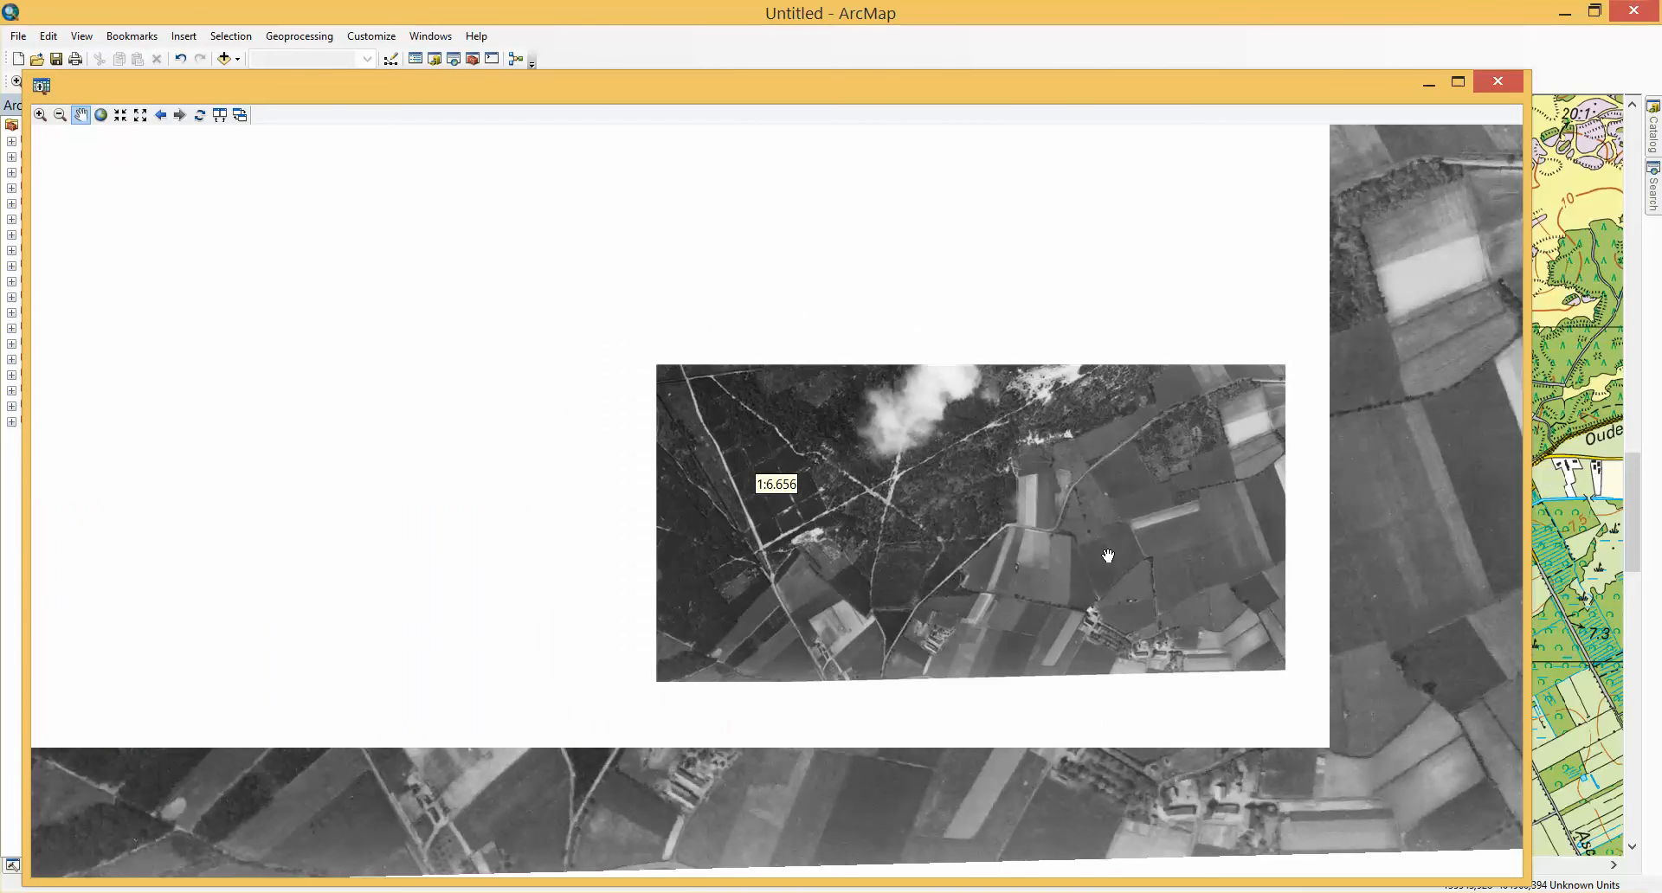
pyautogui.scroll(1, 1108, 554)
pyautogui.moveTo(1296, 468); pyautogui.dragTo(714, 745)
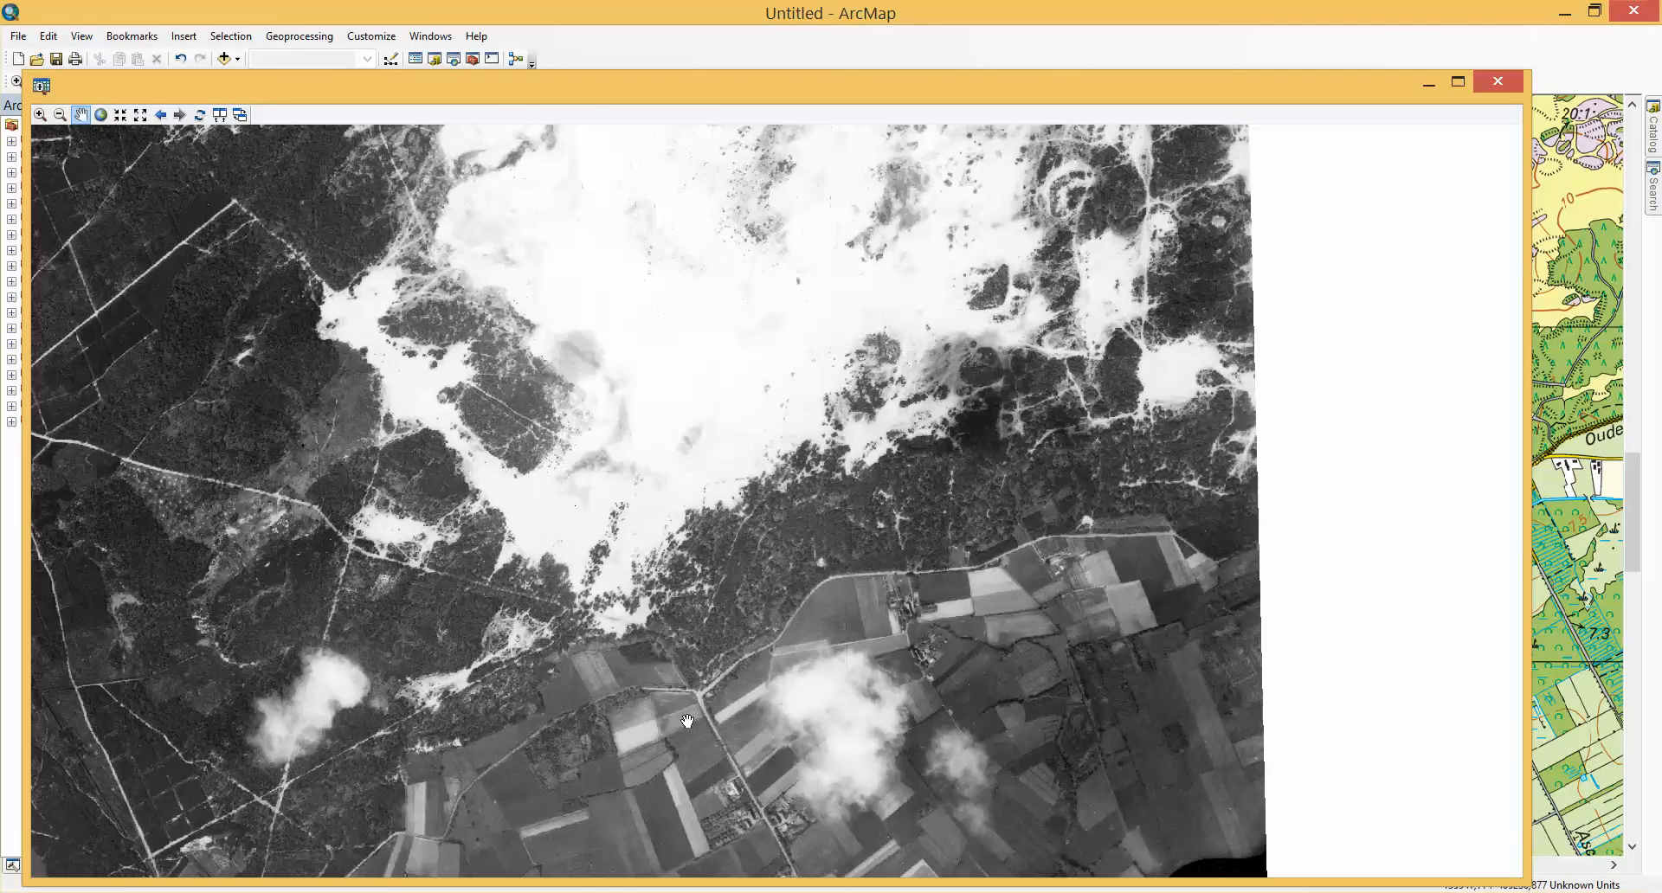
# Step: Add the third source control point at the centre of the road junction on the southern forest edge in the 1955 photo
pyautogui.scroll(1, 701, 692)
pyautogui.scroll(8, 701, 692)
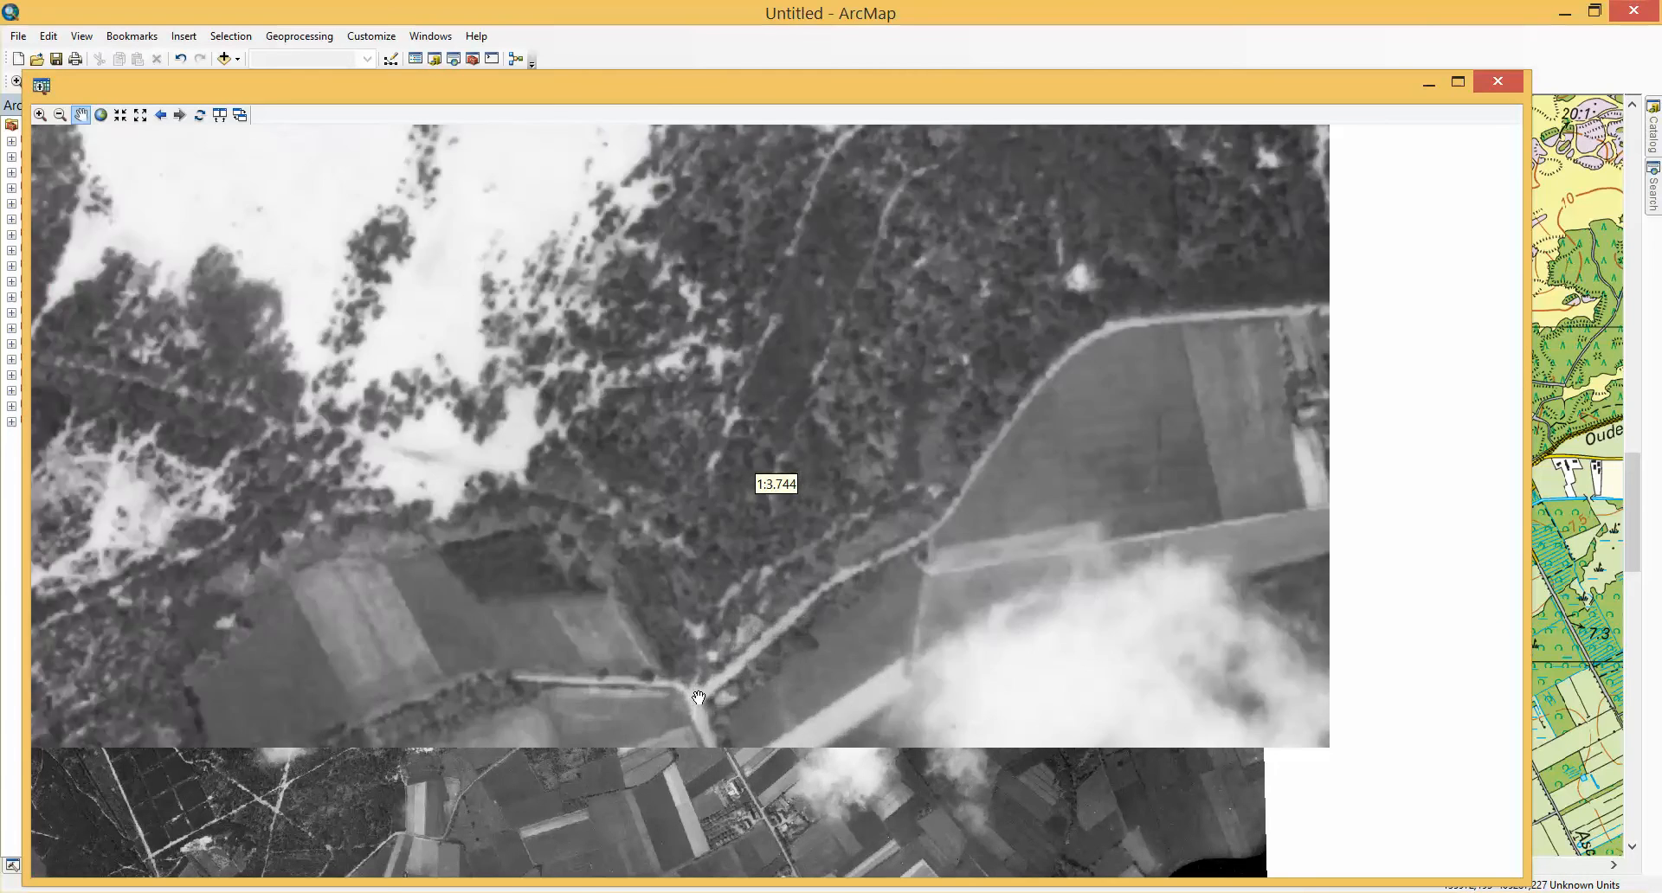
pyautogui.scroll(3, 722, 657)
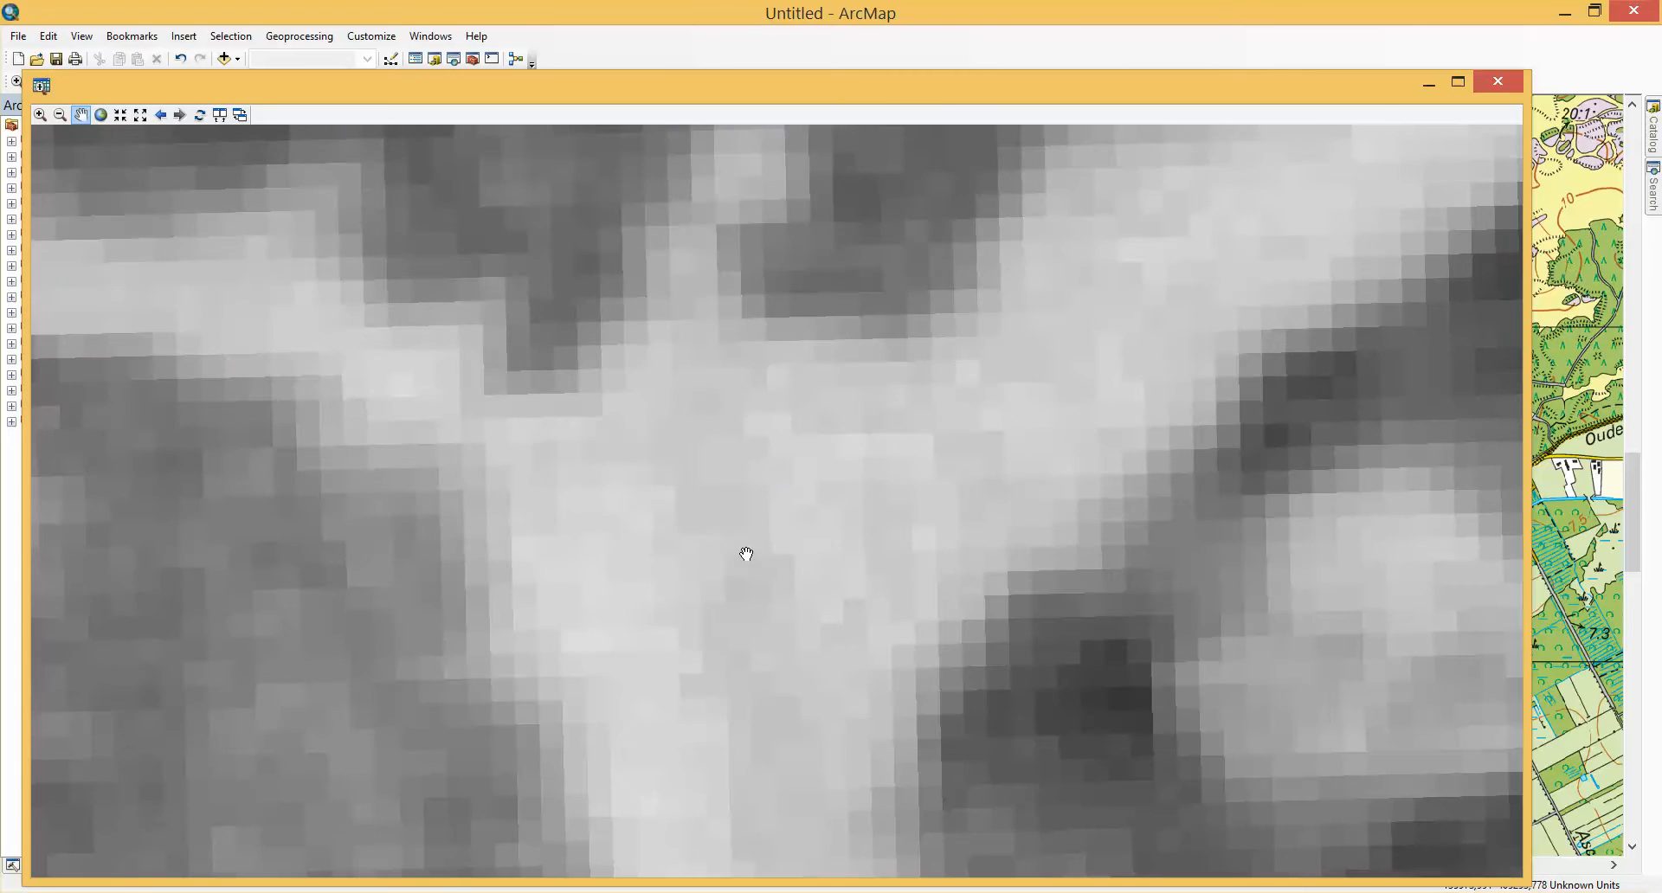
pyautogui.scroll(1, 747, 549)
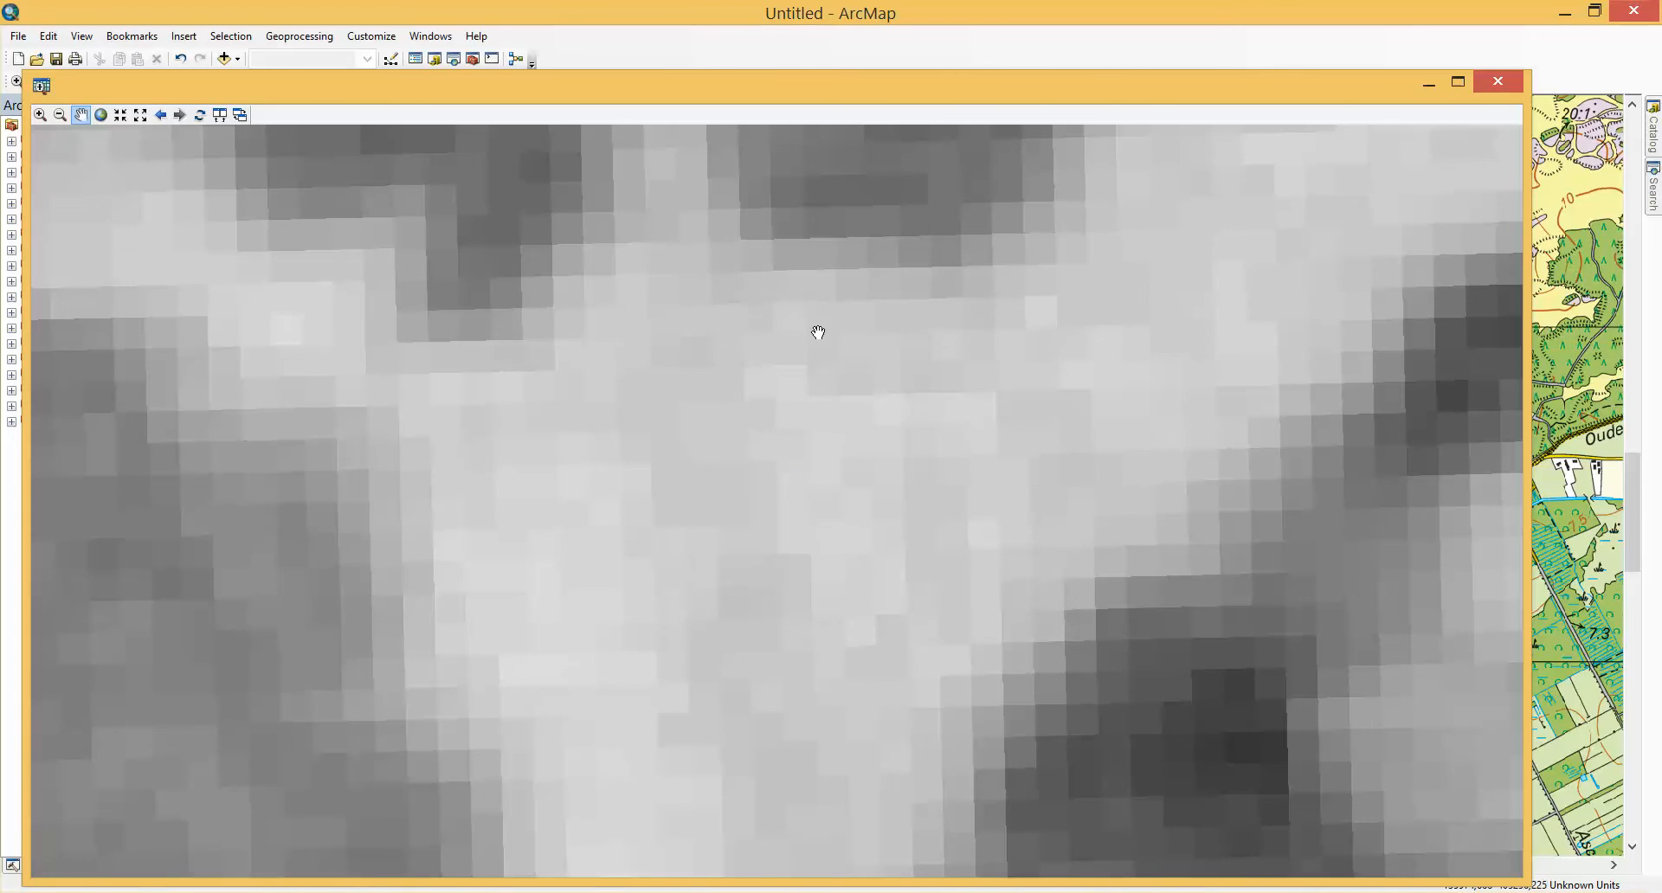
pyautogui.moveTo(859, 88); pyautogui.dragTo(887, 419)
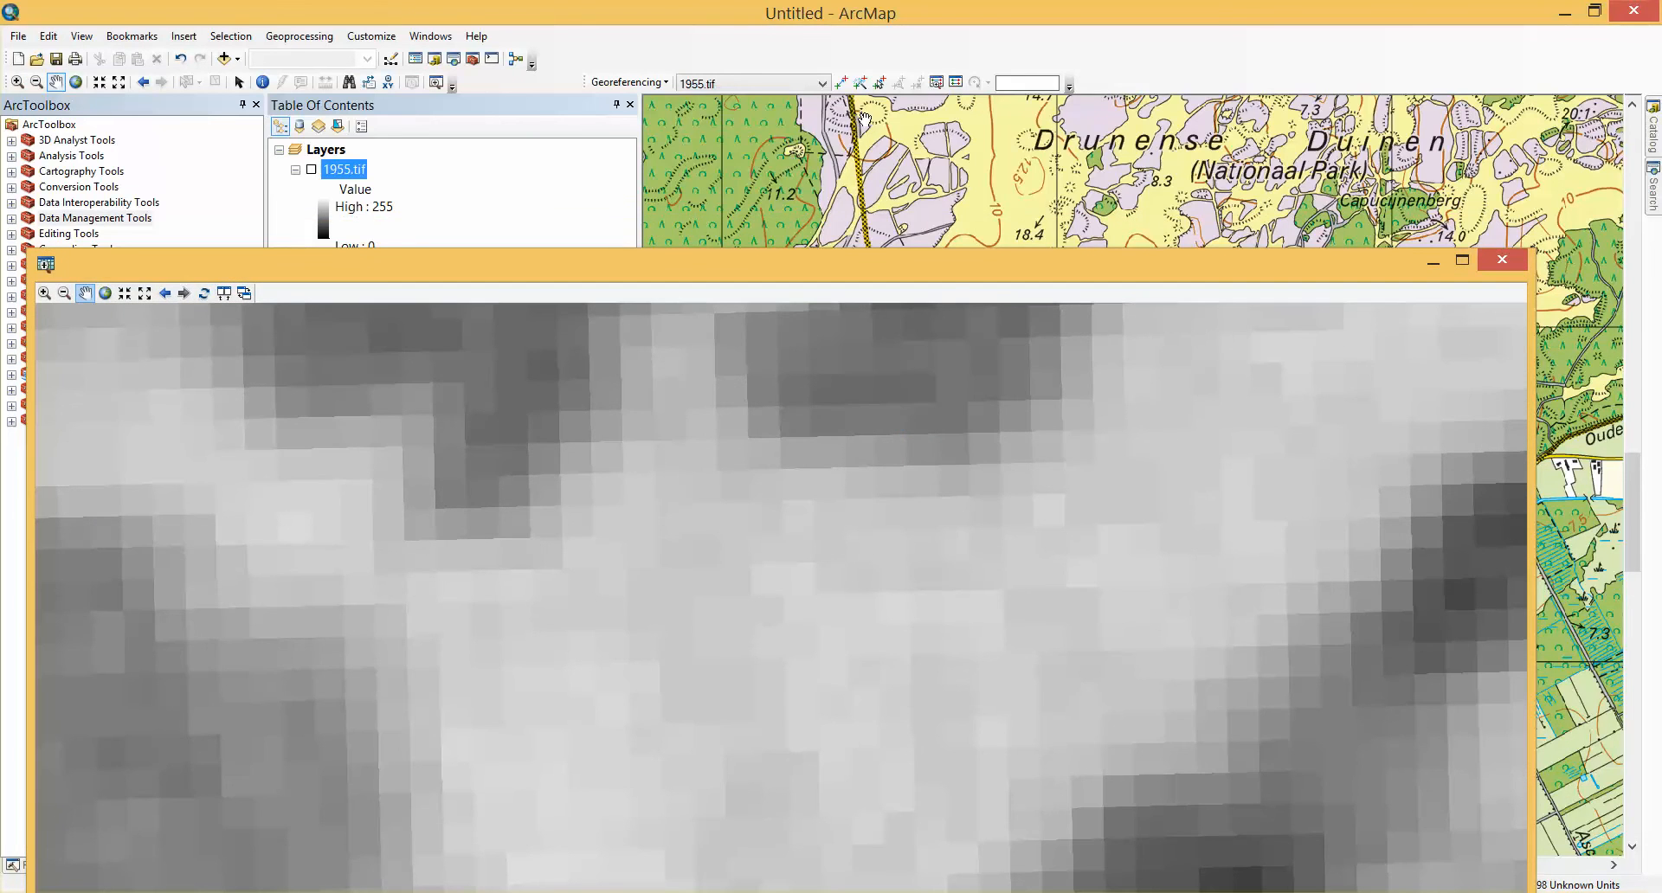
pyautogui.click(841, 82)
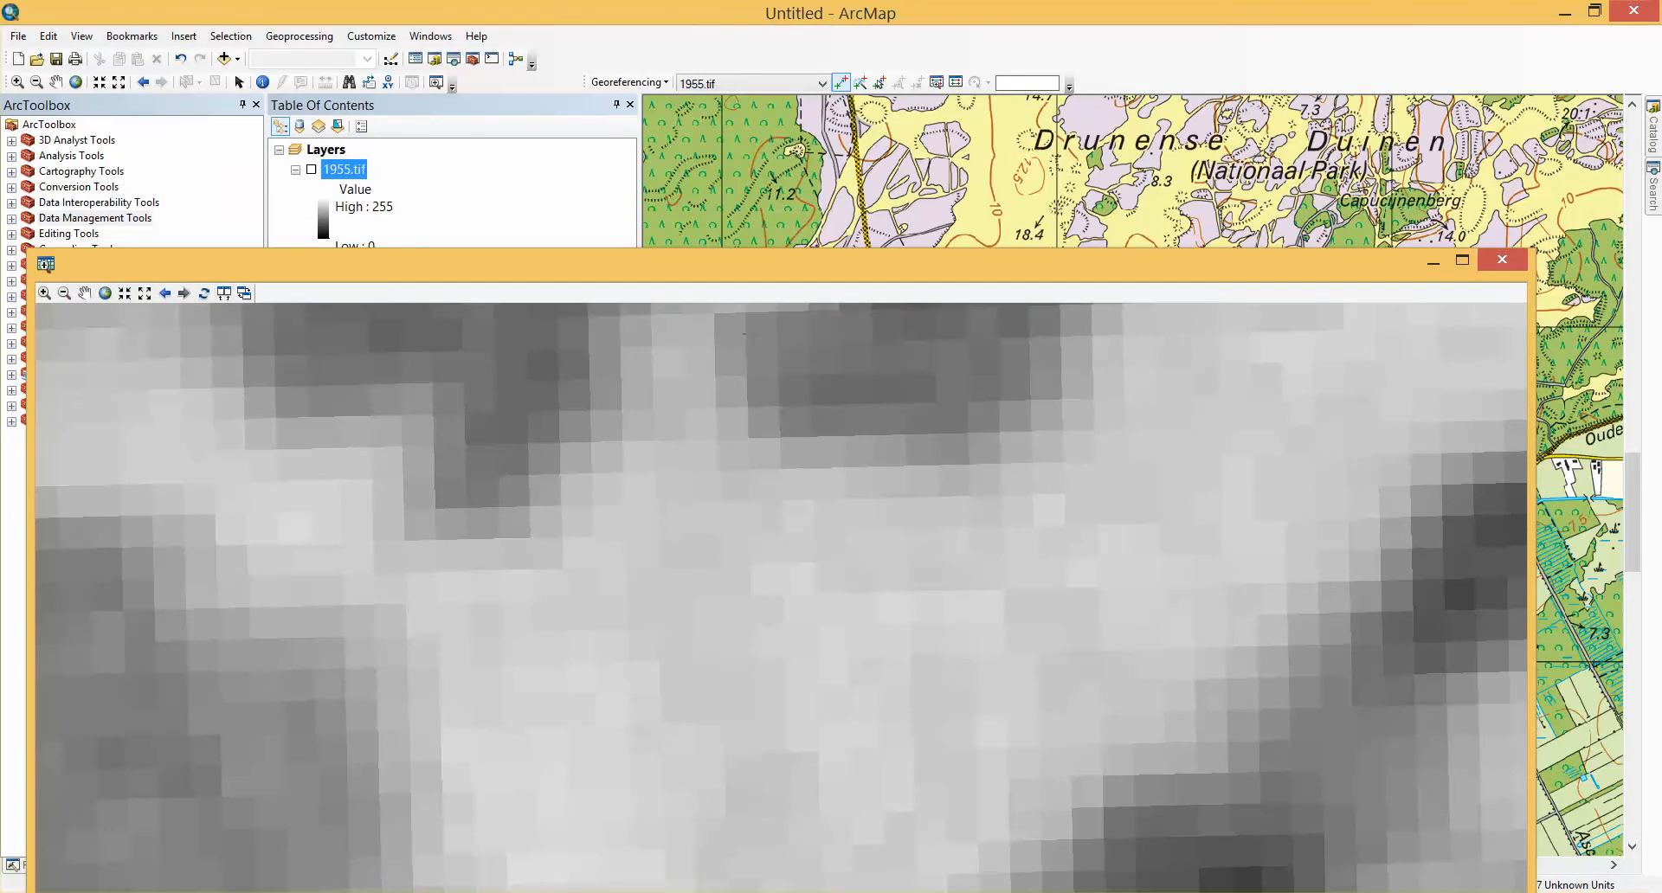
pyautogui.click(728, 776)
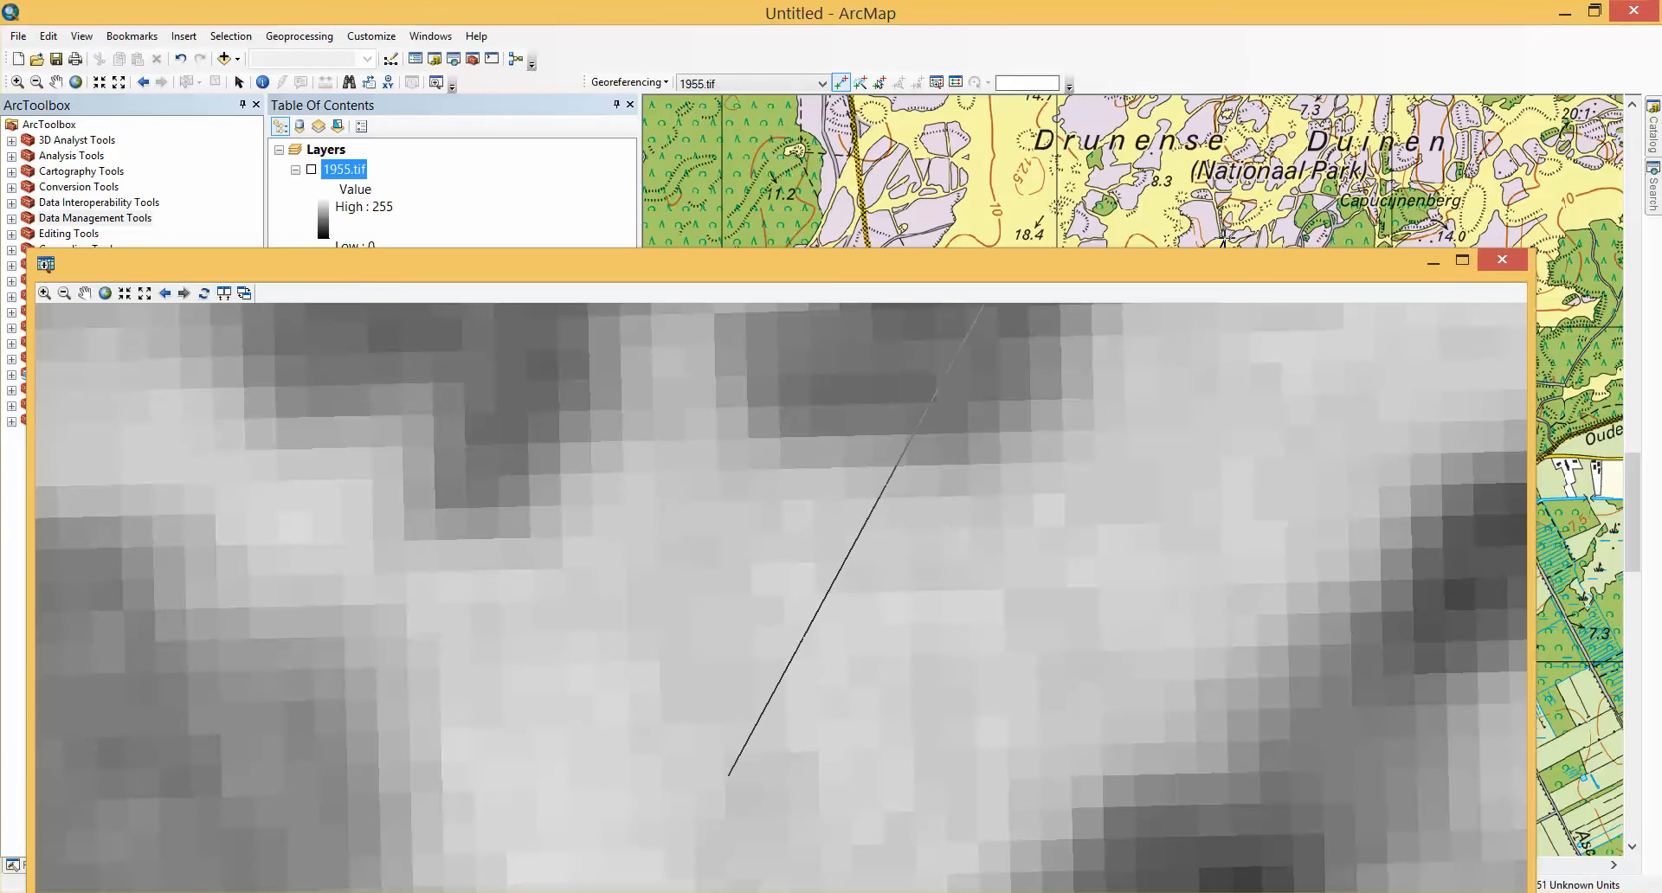
# Step: Link the third source point to the matching road junction at Bosch en Duin on the 2009 map
pyautogui.moveTo(1221, 262); pyautogui.dragTo(1157, 783)
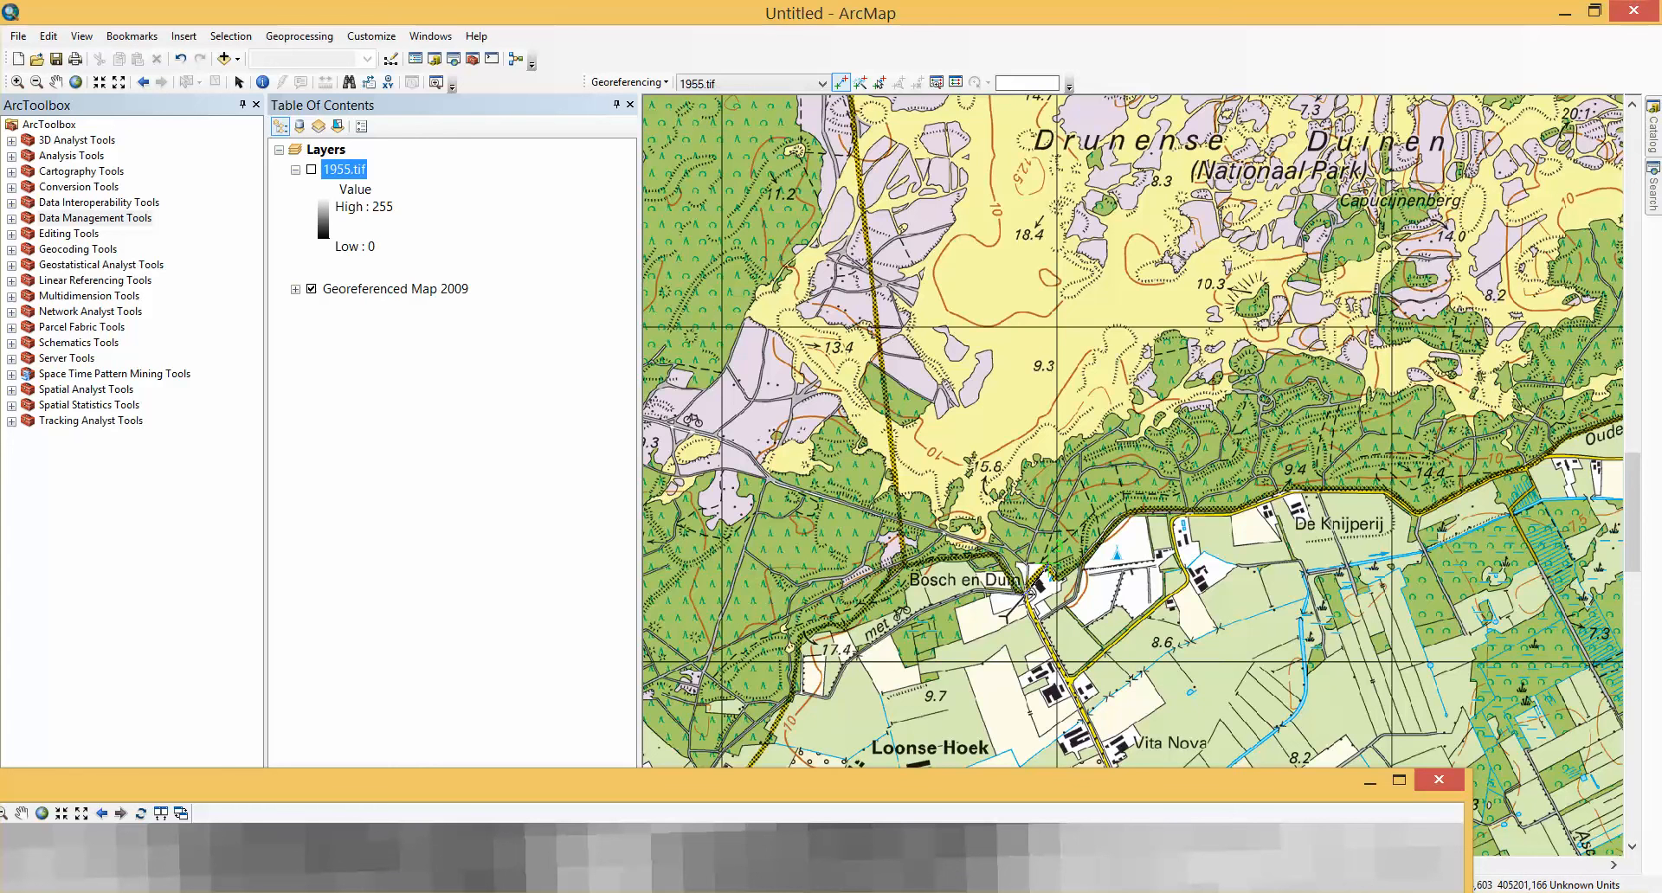
pyautogui.scroll(10, 1024, 594)
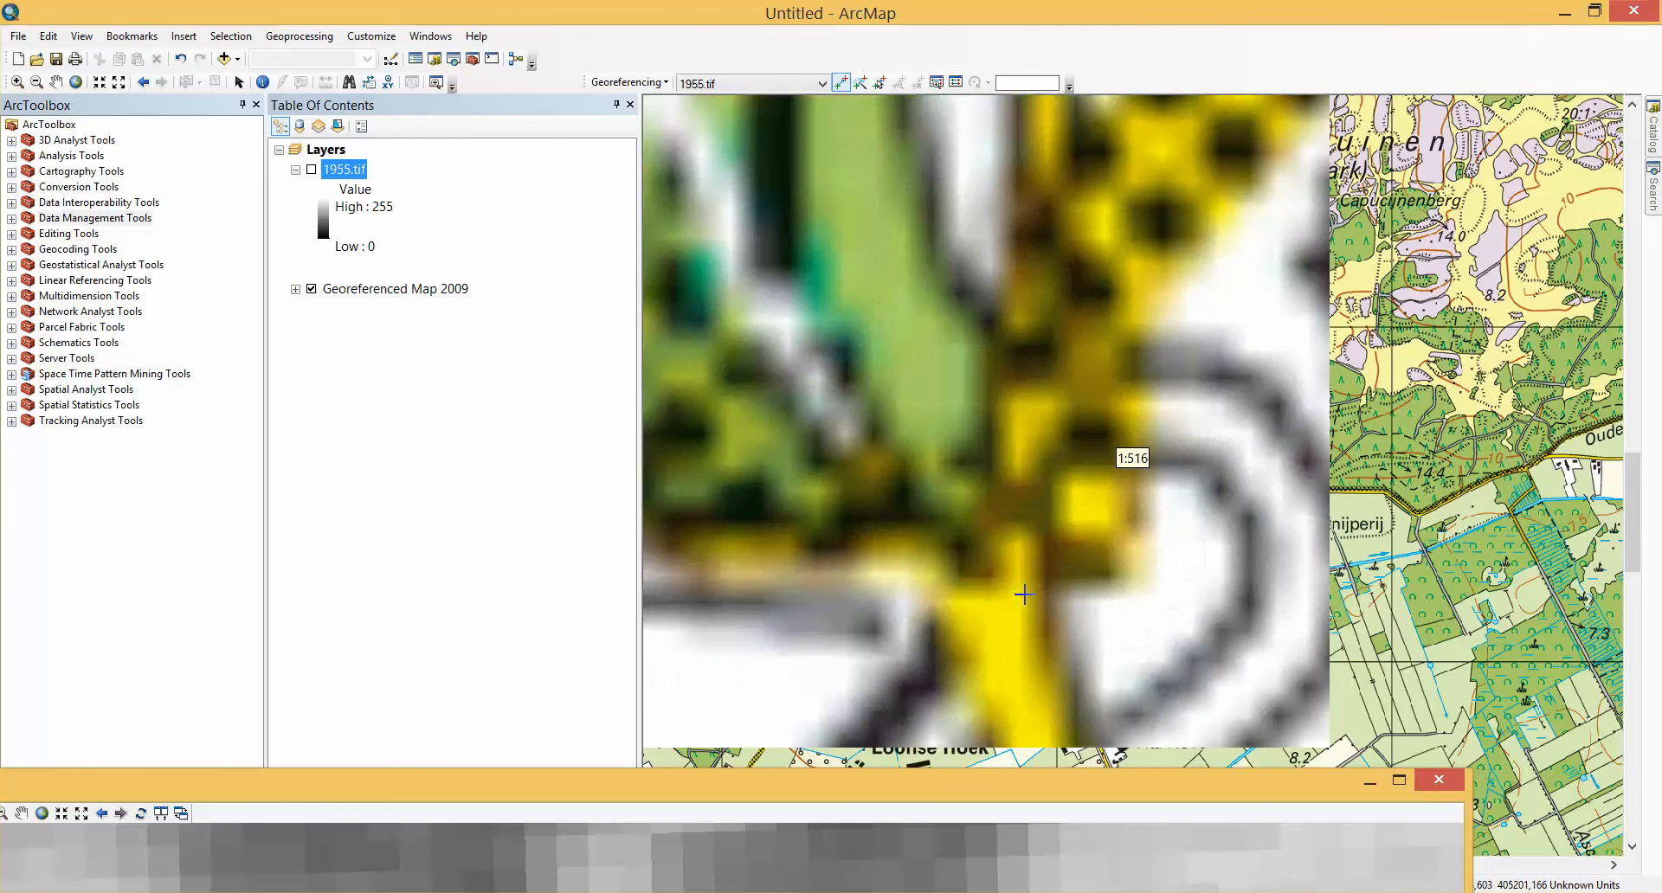
pyautogui.scroll(3, 995, 625)
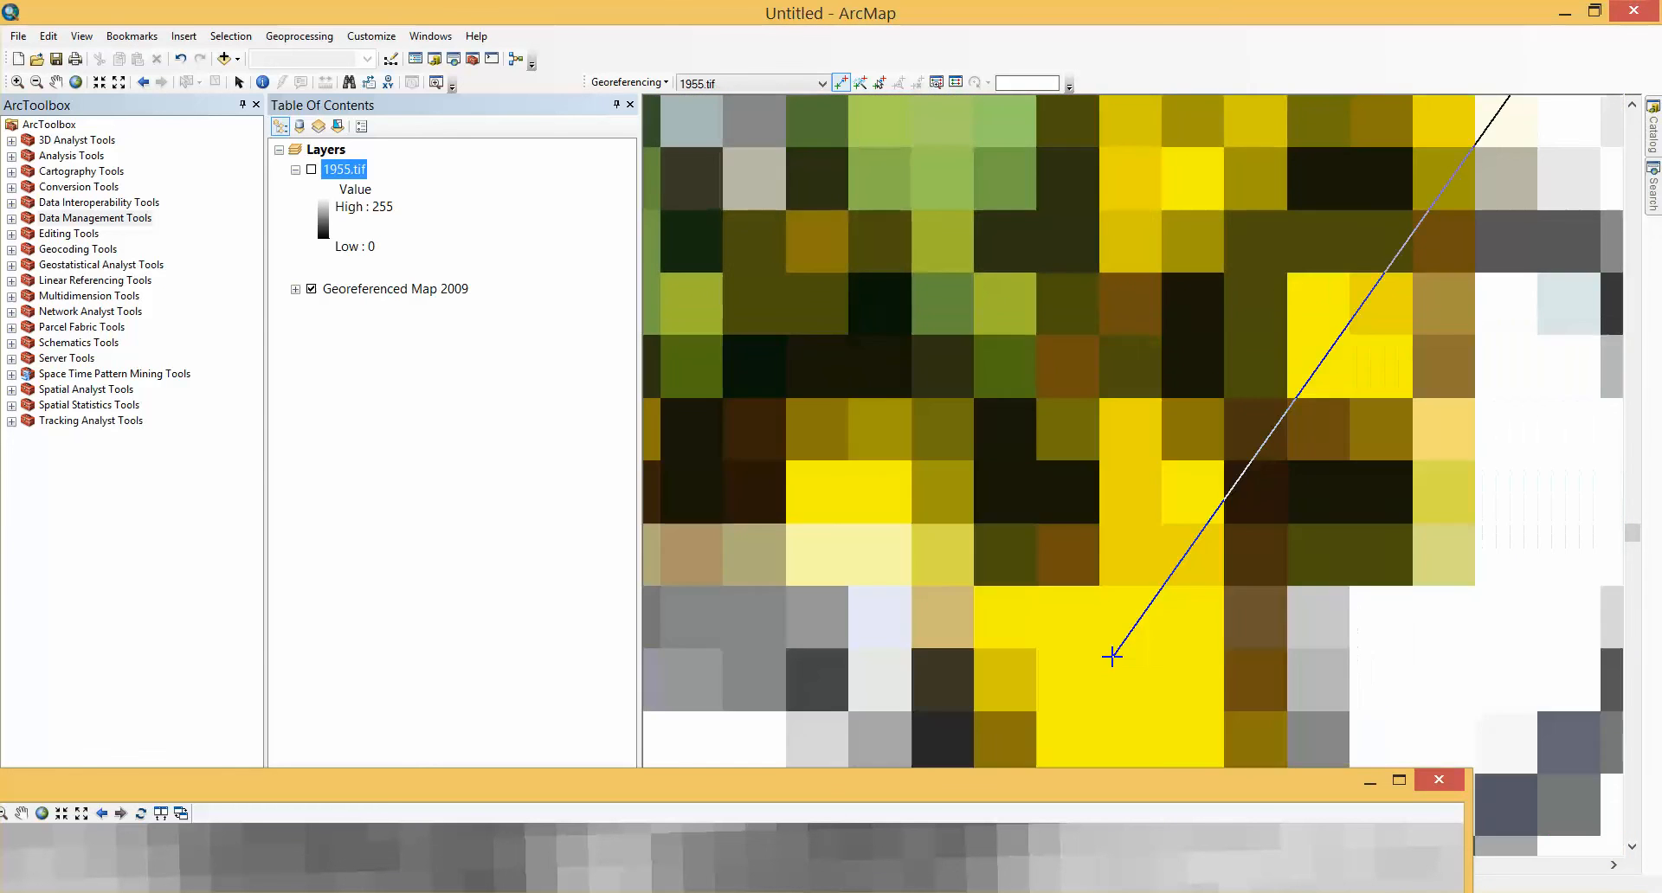
pyautogui.click(1113, 656)
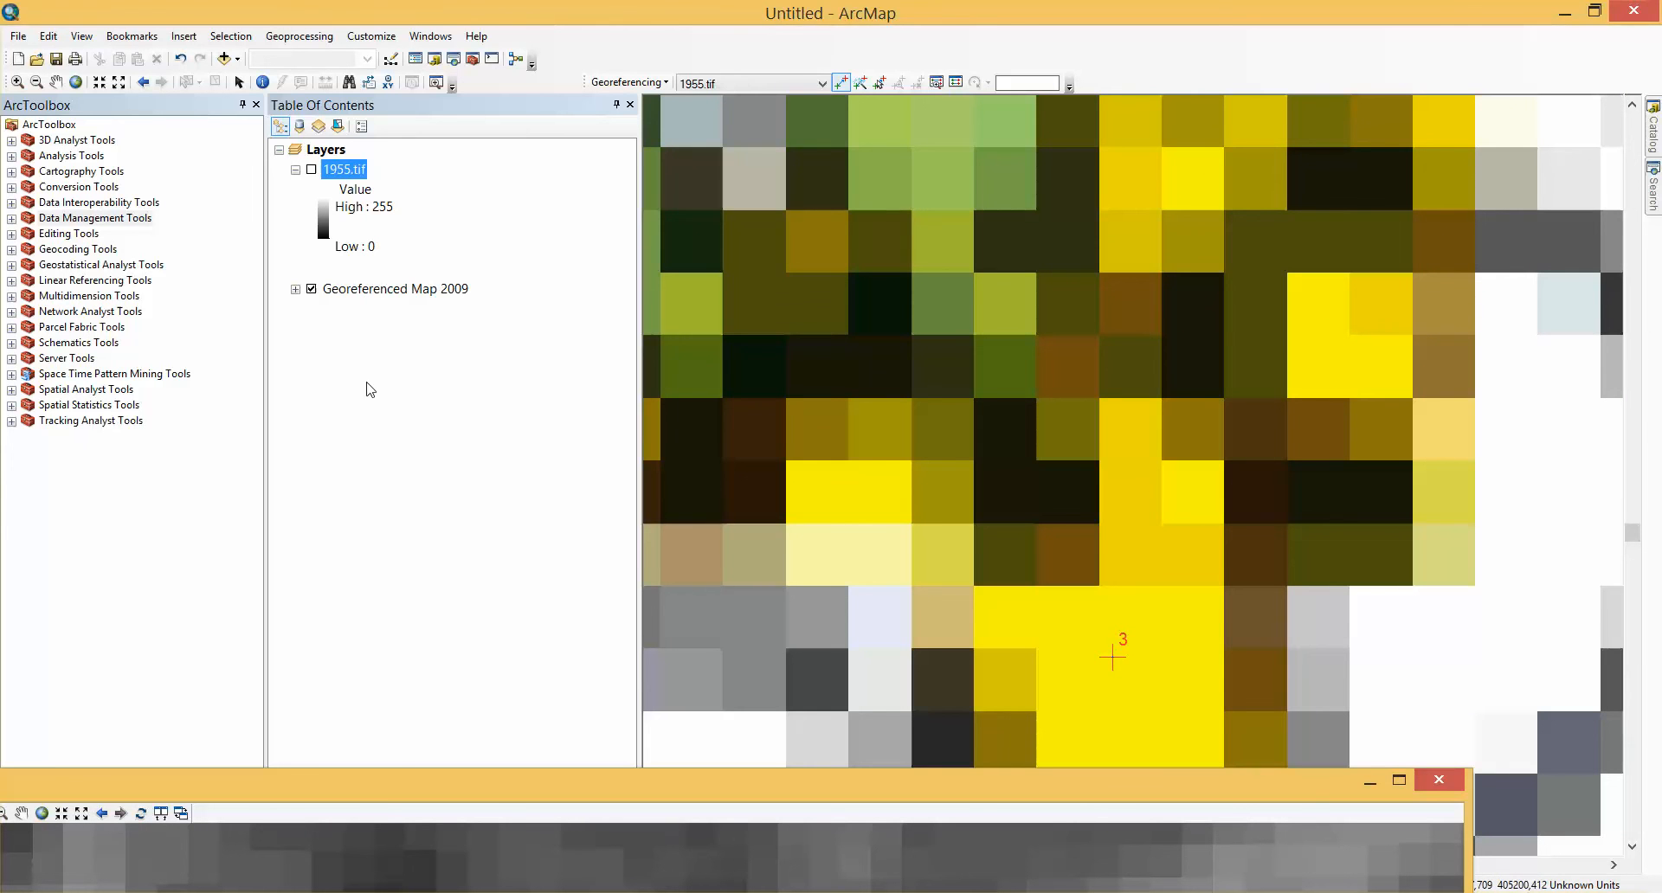
# Step: Show the 1955.tif layer and zoom the map to its full extent
pyautogui.click(312, 173)
pyautogui.click(312, 173)
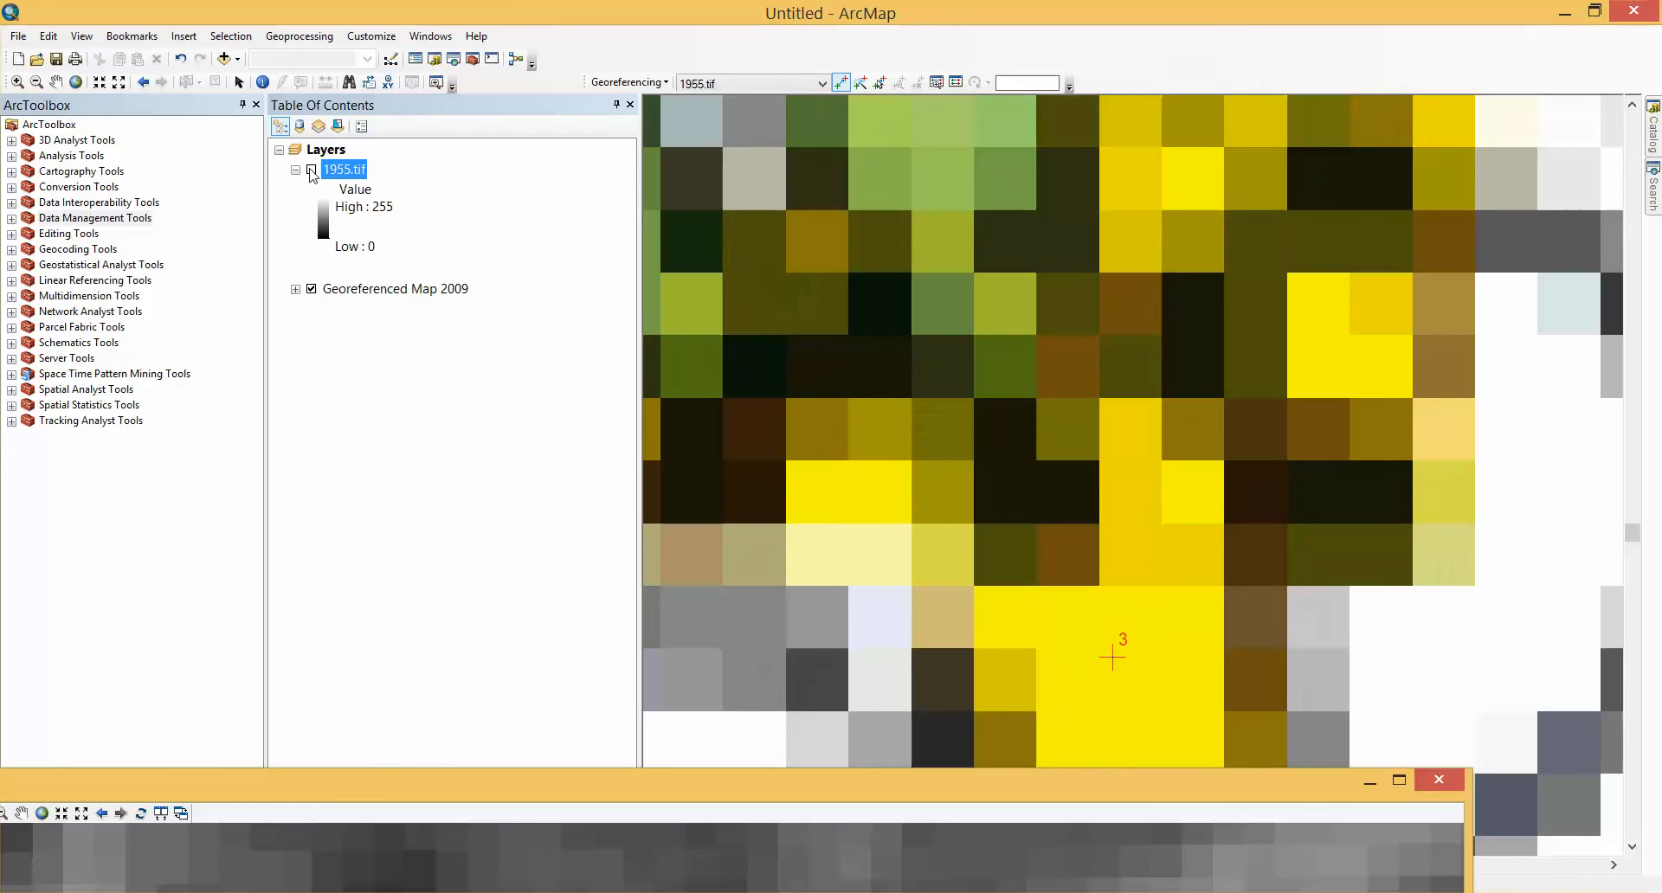
pyautogui.click(312, 171)
pyautogui.rightClick(348, 169)
pyautogui.click(389, 251)
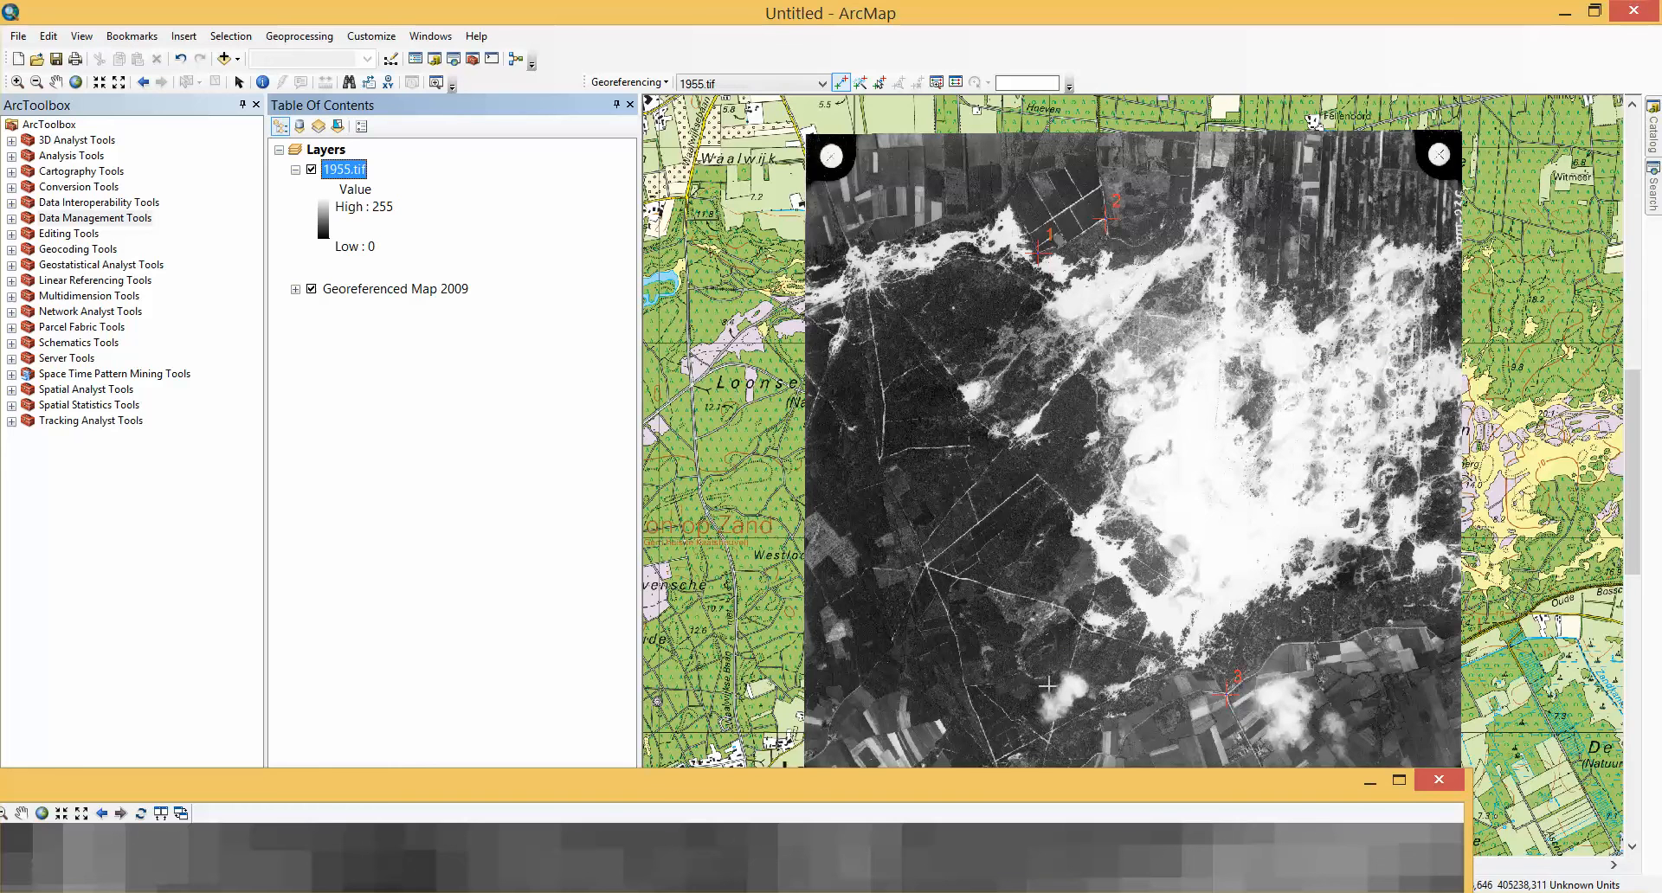
# Step: Move the photo viewer clear of the map and compare the 1955 photo with the 2009 map by hiding and reshowing 1955.tif
pyautogui.moveTo(1189, 787); pyautogui.dragTo(1249, 879)
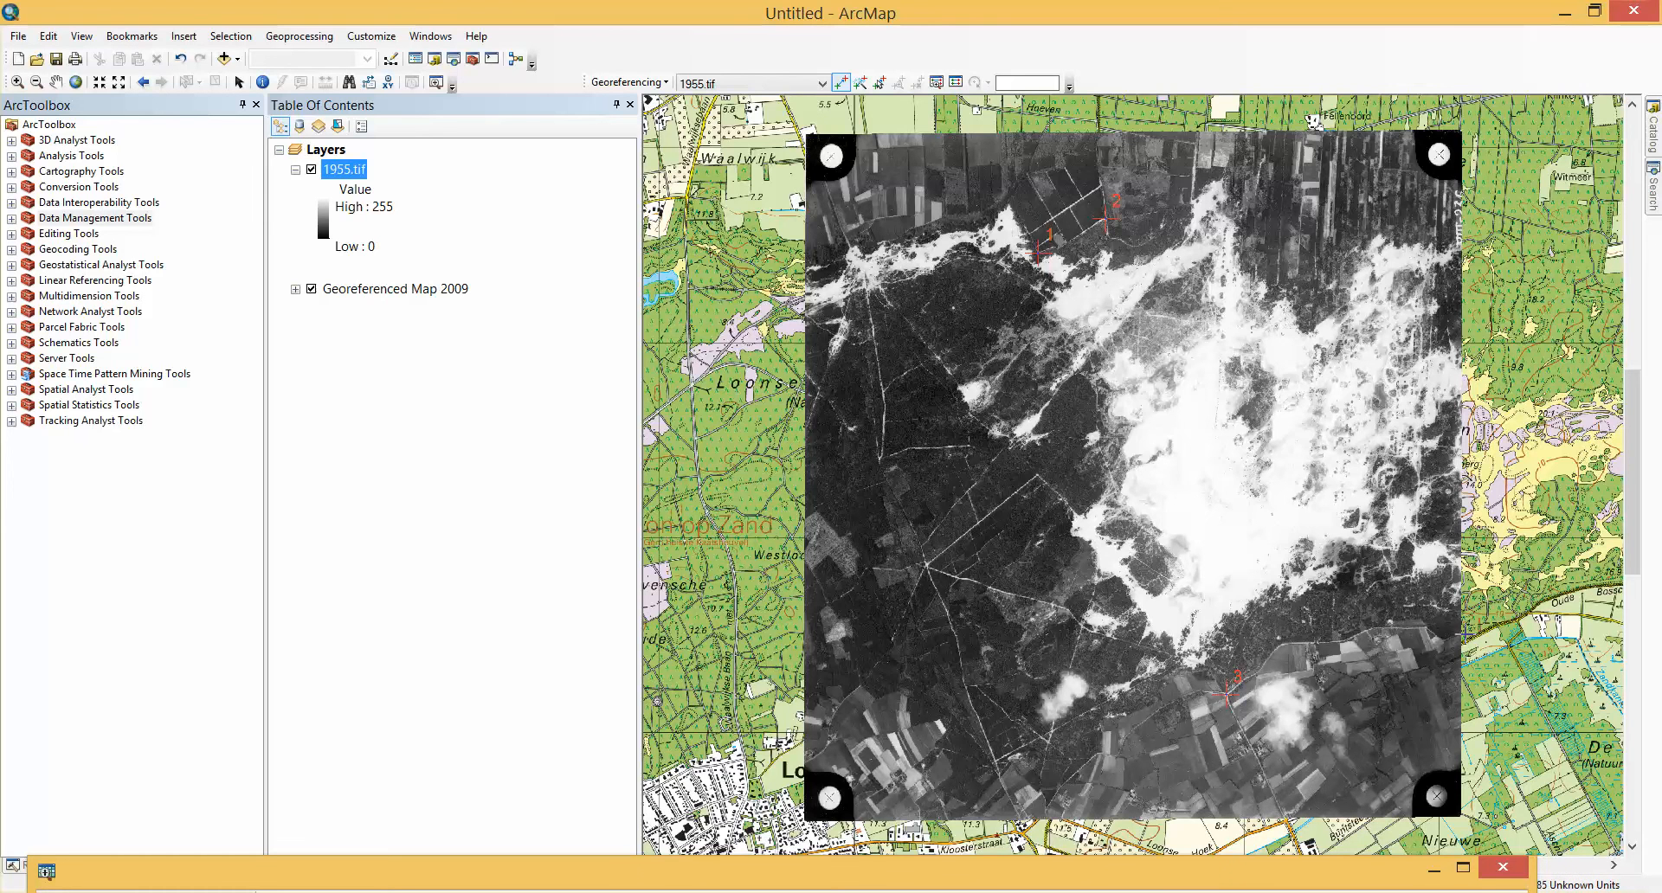
pyautogui.click(312, 170)
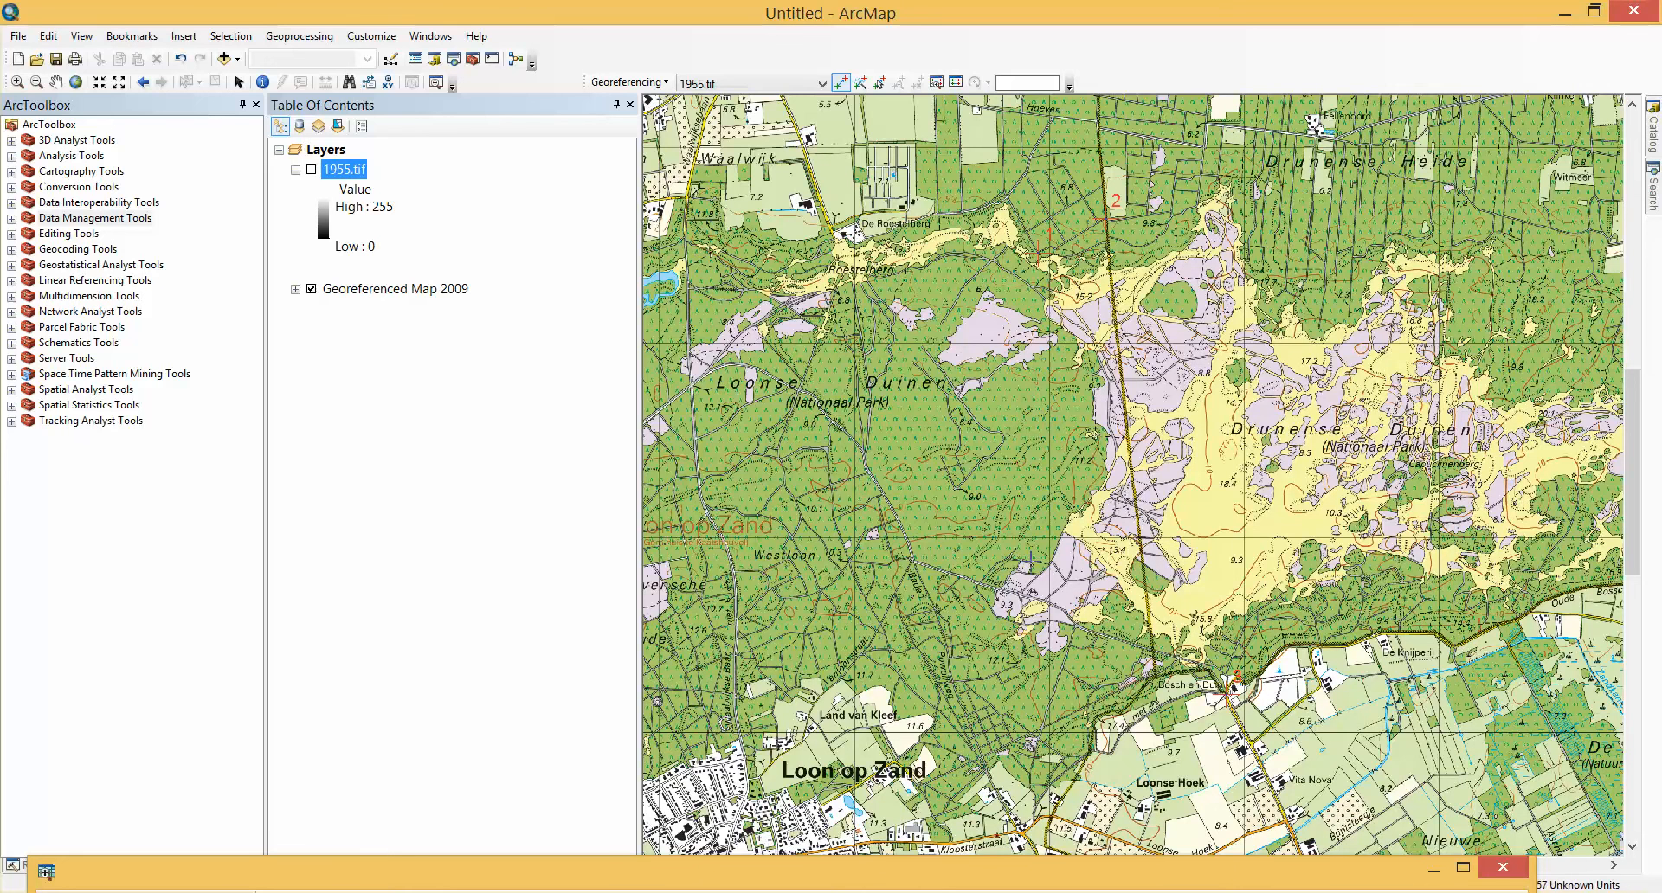
pyautogui.click(311, 169)
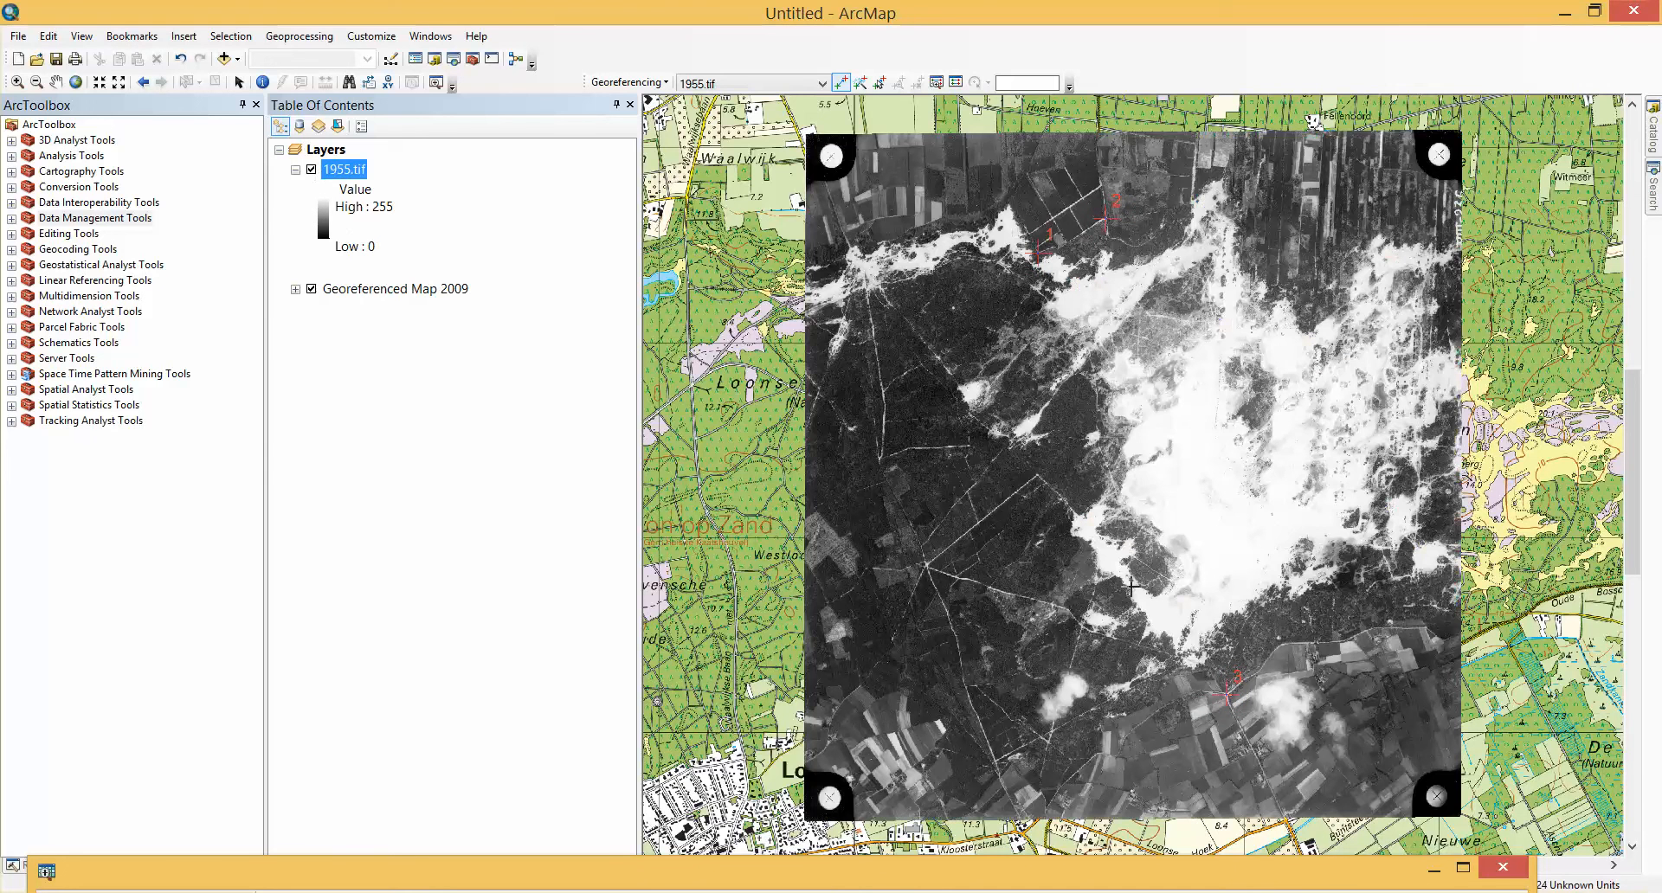